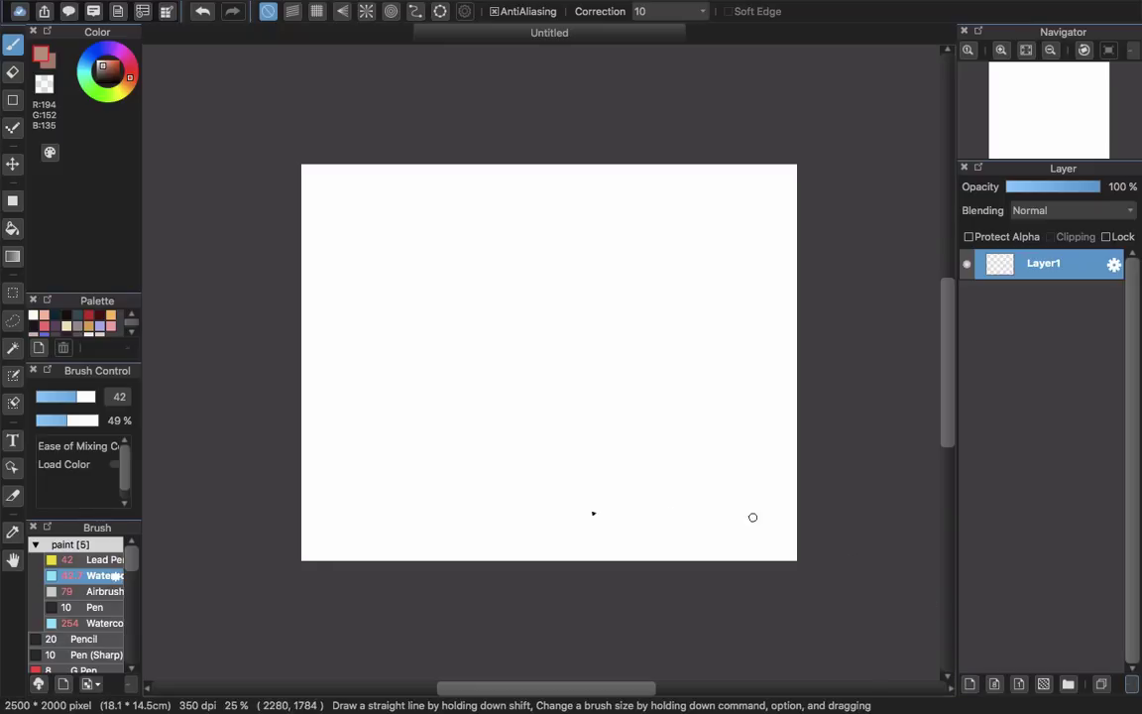
# Step: Sketch an oval head with the Lead Pencil, switching to black, and add vertical and horizontal face guidelines
pyautogui.click(109, 558)
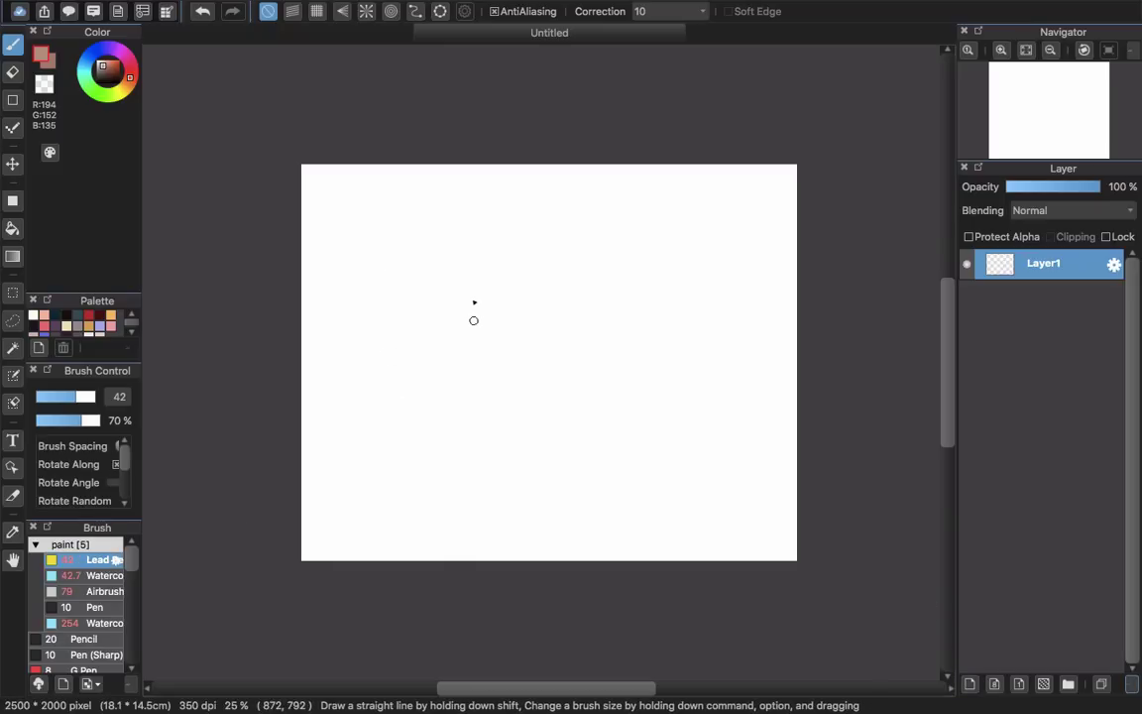
pyautogui.moveTo(479, 260); pyautogui.dragTo(458, 315)
pyautogui.moveTo(475, 260)
pyautogui.mouseDown()
pyautogui.moveTo(453, 319)
pyautogui.moveTo(476, 310)
pyautogui.moveTo(473, 363)
pyautogui.mouseUp()
pyautogui.moveTo(470, 276)
pyautogui.mouseDown()
pyautogui.moveTo(453, 319)
pyautogui.moveTo(478, 355)
pyautogui.moveTo(457, 339)
pyautogui.moveTo(482, 379)
pyautogui.mouseUp()
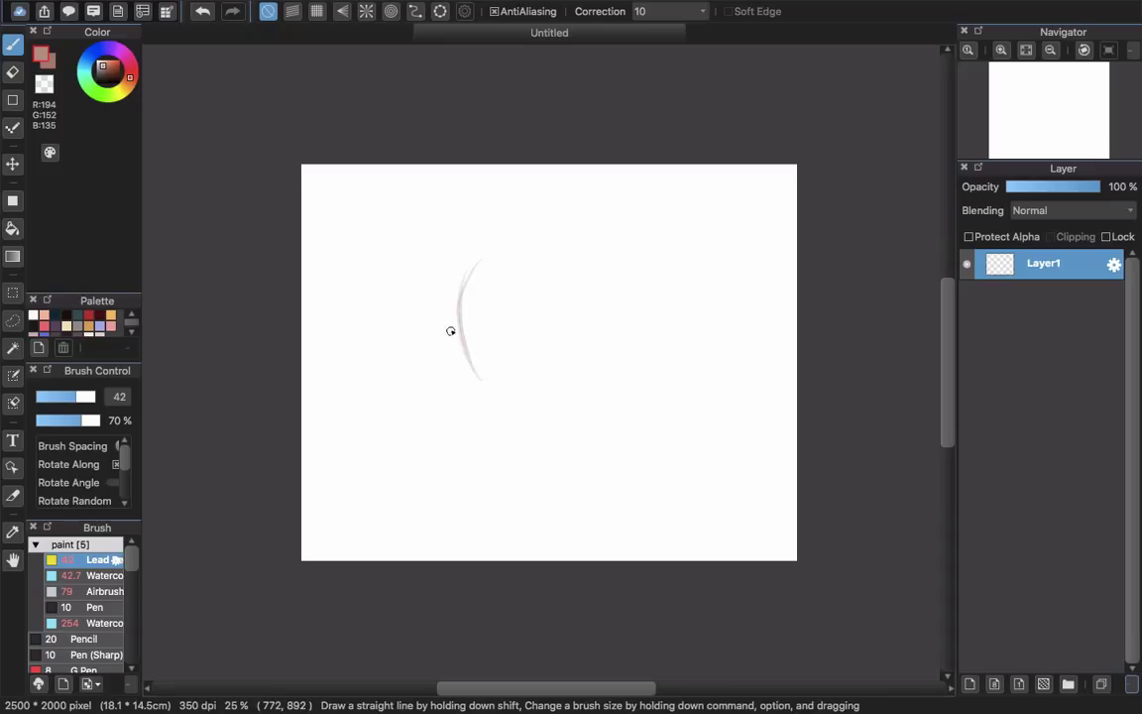
pyautogui.press('d')
pyautogui.moveTo(481, 264)
pyautogui.mouseDown()
pyautogui.moveTo(467, 344)
pyautogui.moveTo(469, 282)
pyautogui.moveTo(475, 367)
pyautogui.moveTo(466, 300)
pyautogui.moveTo(493, 382)
pyautogui.moveTo(474, 374)
pyautogui.moveTo(530, 382)
pyautogui.mouseUp()
pyautogui.moveTo(463, 324); pyautogui.dragTo(502, 251)
pyautogui.moveTo(491, 256)
pyautogui.mouseDown()
pyautogui.moveTo(565, 266)
pyautogui.moveTo(570, 335)
pyautogui.mouseUp()
pyautogui.moveTo(557, 277); pyautogui.dragTo(558, 367)
pyautogui.moveTo(493, 258); pyautogui.dragTo(513, 395)
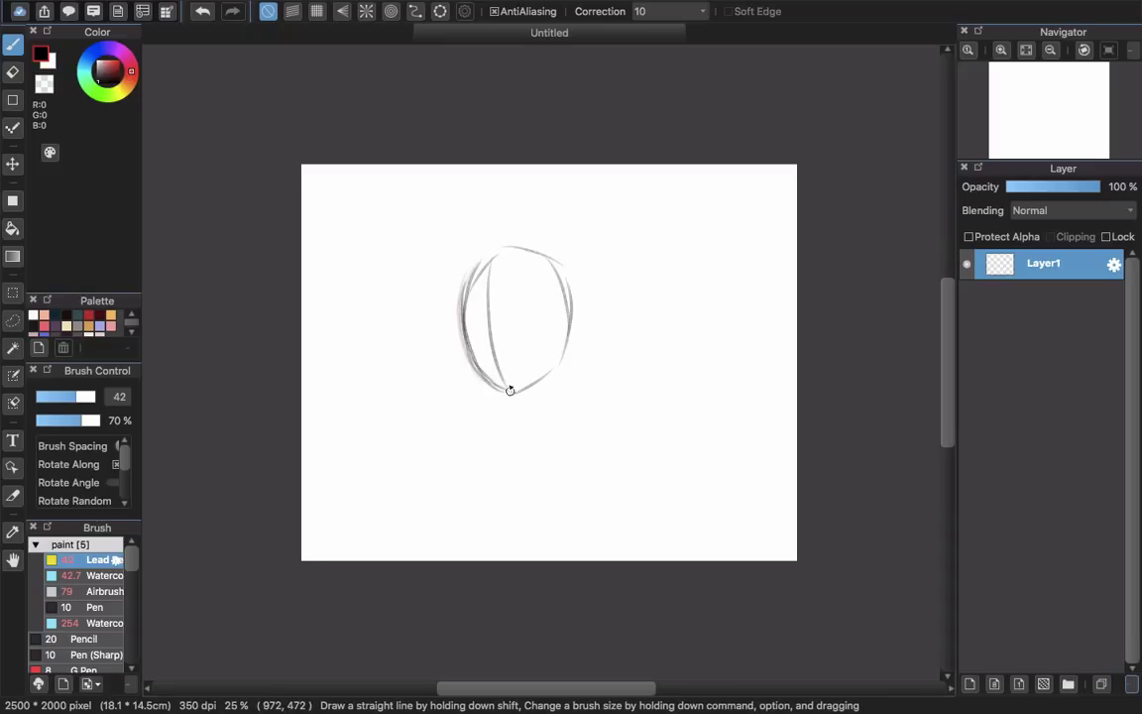
pyautogui.moveTo(458, 341); pyautogui.dragTo(566, 332)
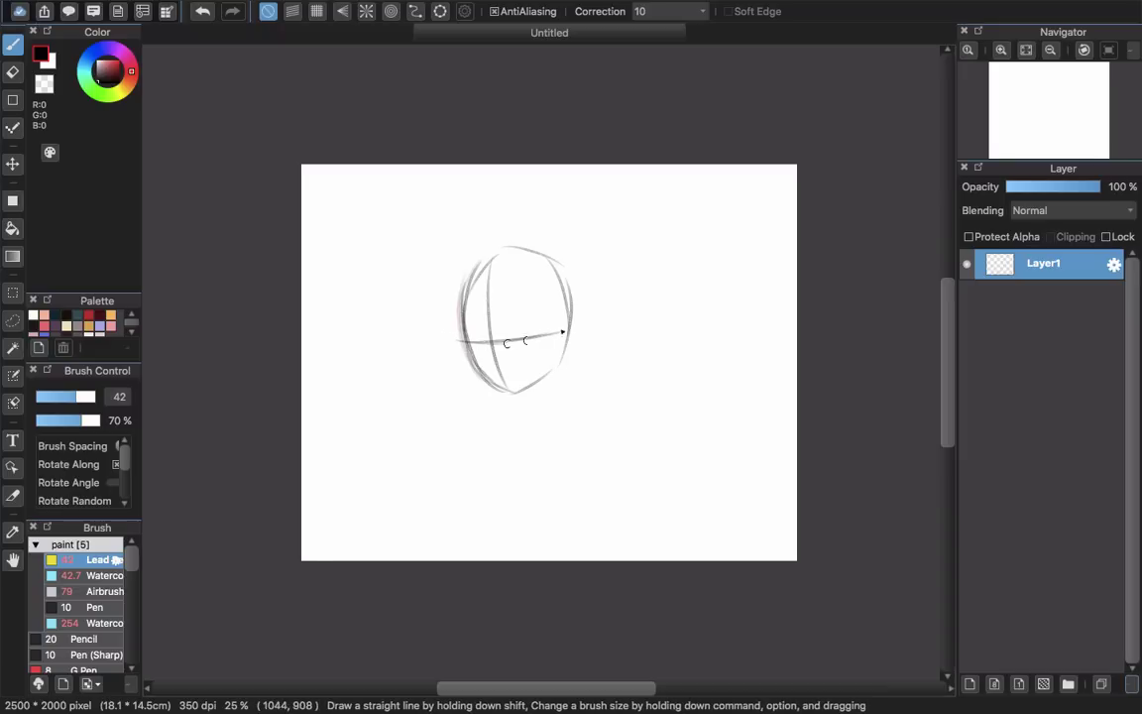
# Step: Sketch chin-length bob hair around the head, with a sweeping lock across the face and curved ends at the jaw
pyautogui.moveTo(479, 263); pyautogui.dragTo(520, 342)
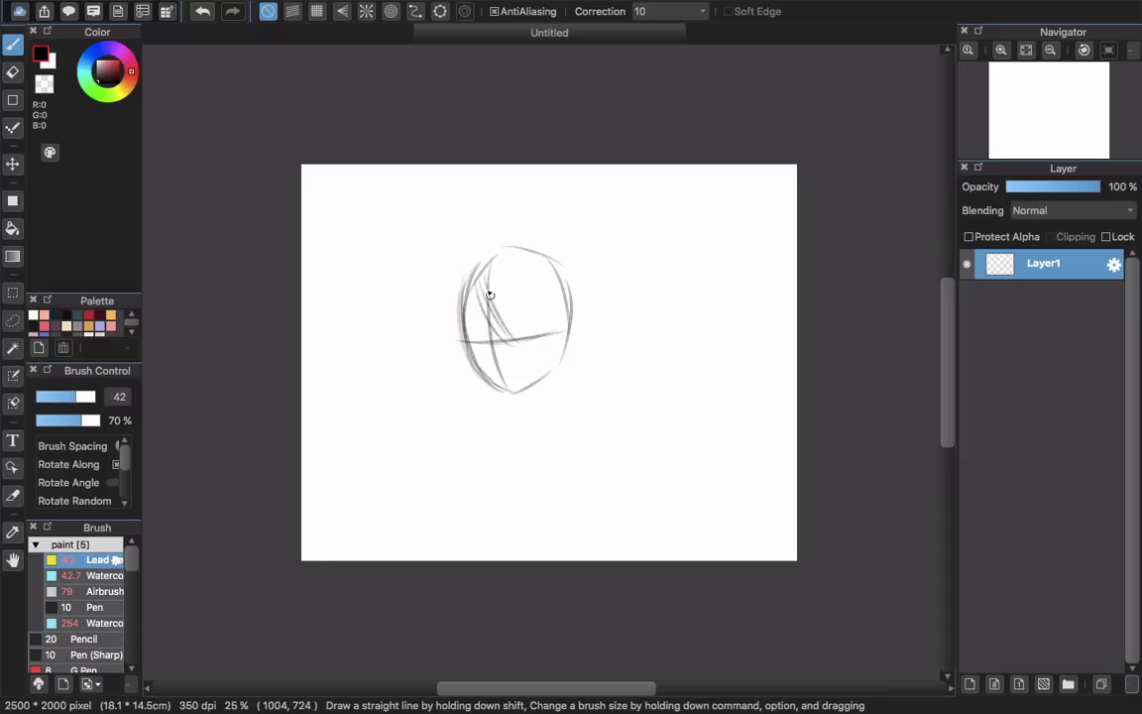
pyautogui.moveTo(486, 283); pyautogui.dragTo(536, 402)
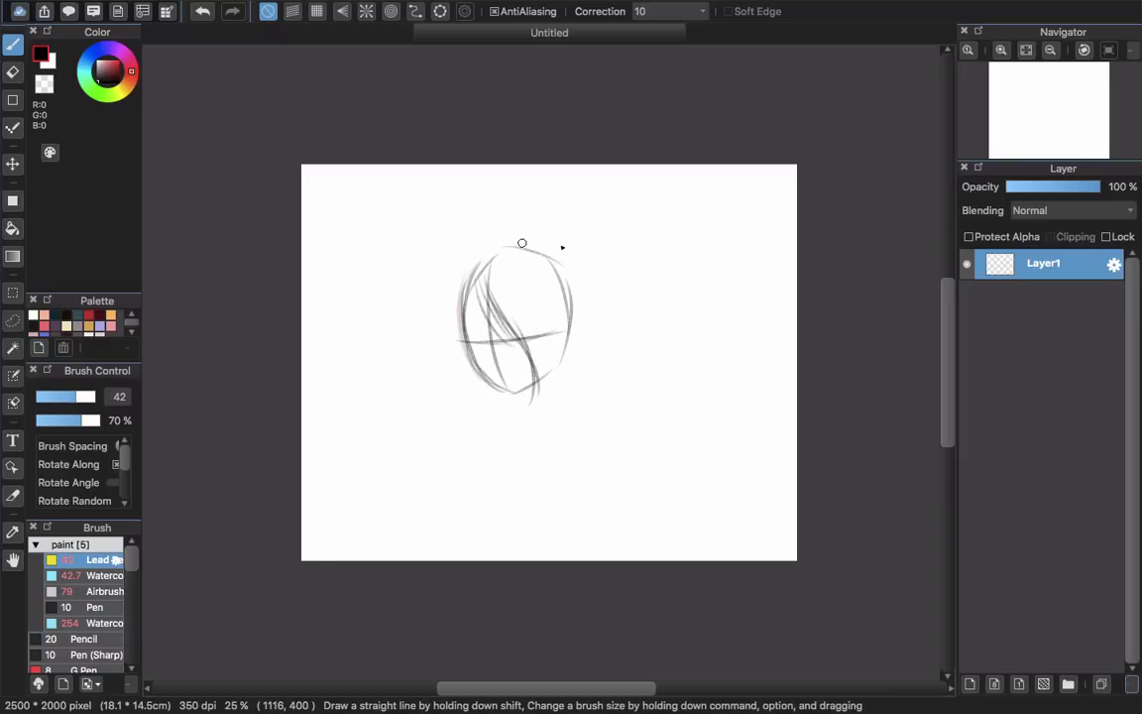
pyautogui.moveTo(587, 304); pyautogui.dragTo(586, 322)
pyautogui.moveTo(560, 244); pyautogui.dragTo(581, 339)
pyautogui.moveTo(571, 271)
pyautogui.mouseDown()
pyautogui.moveTo(567, 356)
pyautogui.moveTo(580, 328)
pyautogui.moveTo(541, 398)
pyautogui.moveTo(584, 361)
pyautogui.mouseUp()
pyautogui.moveTo(581, 316); pyautogui.dragTo(577, 382)
pyautogui.moveTo(582, 319)
pyautogui.mouseDown()
pyautogui.moveTo(577, 395)
pyautogui.moveTo(571, 324)
pyautogui.moveTo(559, 392)
pyautogui.moveTo(568, 334)
pyautogui.moveTo(536, 400)
pyautogui.mouseUp()
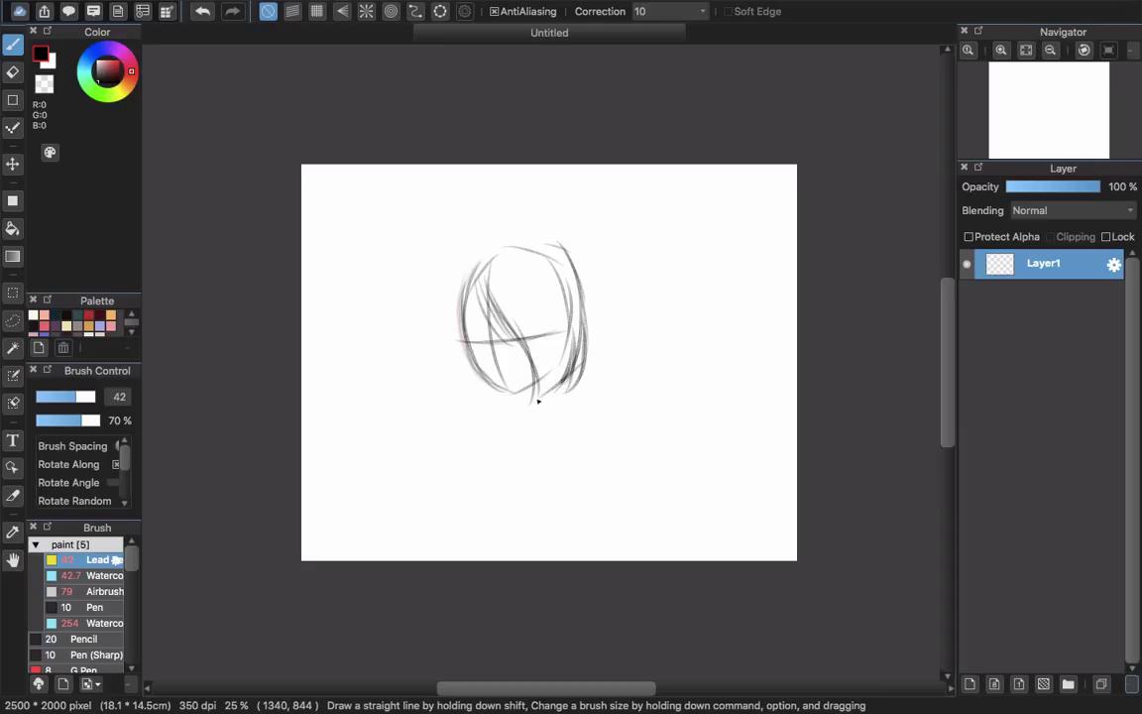
pyautogui.moveTo(510, 257)
pyautogui.mouseDown()
pyautogui.moveTo(463, 262)
pyautogui.moveTo(513, 238)
pyautogui.moveTo(452, 277)
pyautogui.moveTo(459, 258)
pyautogui.moveTo(451, 394)
pyautogui.mouseUp()
pyautogui.moveTo(464, 347)
pyautogui.mouseDown()
pyautogui.moveTo(482, 402)
pyautogui.moveTo(504, 396)
pyautogui.mouseUp()
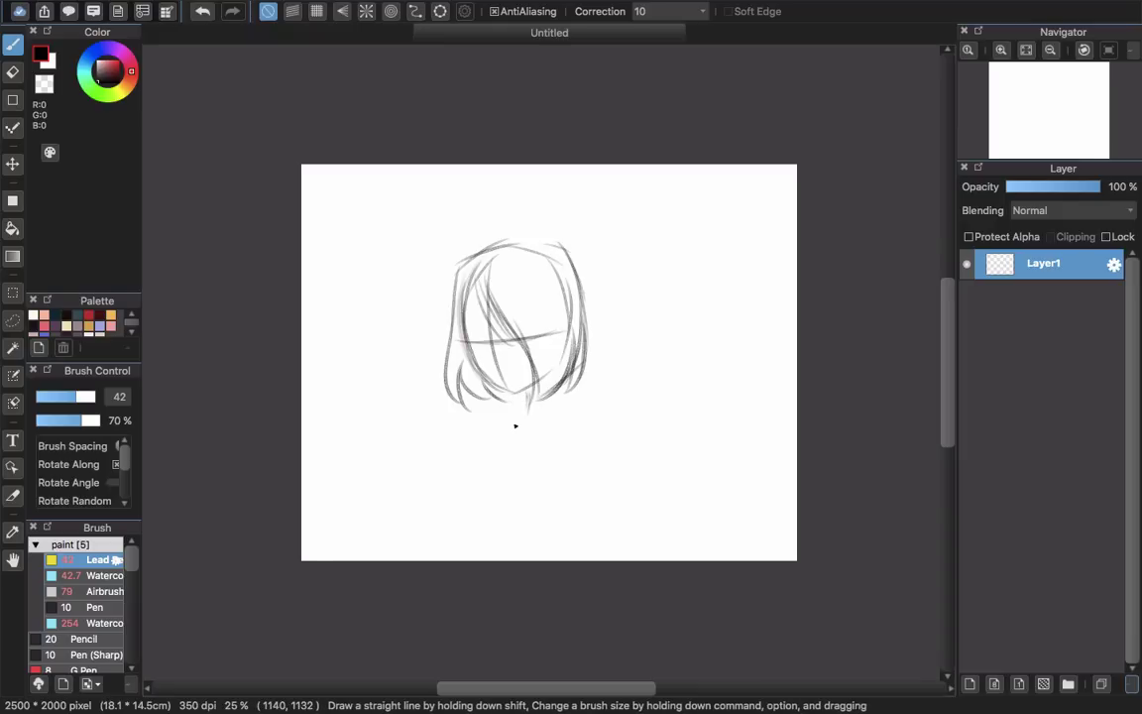
# Step: Sketch the neck, shoulder, arm and torso outlines beneath the head, down to the canvas edge
pyautogui.moveTo(479, 464)
pyautogui.mouseDown()
pyautogui.moveTo(531, 408)
pyautogui.moveTo(487, 498)
pyautogui.mouseUp()
pyautogui.moveTo(529, 413); pyautogui.dragTo(536, 528)
pyautogui.moveTo(481, 495); pyautogui.dragTo(490, 559)
pyautogui.moveTo(583, 362); pyautogui.dragTo(567, 398)
pyautogui.moveTo(585, 454); pyautogui.dragTo(540, 552)
pyautogui.moveTo(497, 442)
pyautogui.mouseDown()
pyautogui.moveTo(479, 542)
pyautogui.moveTo(466, 534)
pyautogui.moveTo(489, 557)
pyautogui.mouseUp()
pyautogui.moveTo(556, 522); pyautogui.dragTo(560, 547)
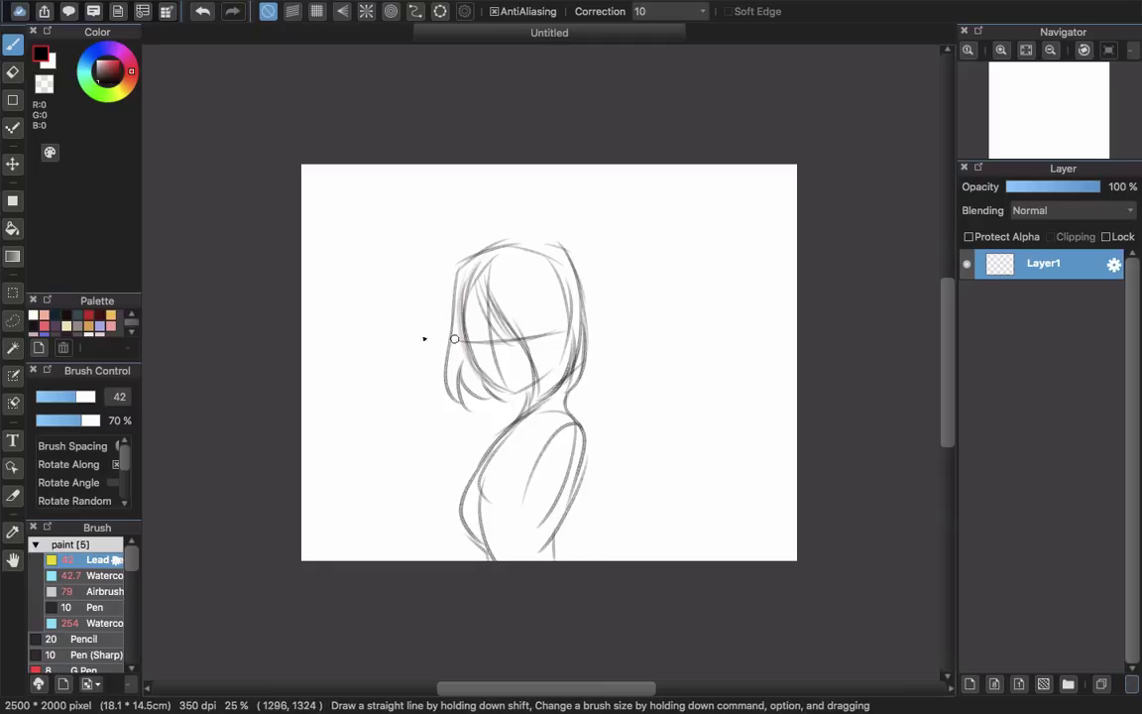
# Step: Add a new layer and sketch a small sun with rays in the canvas's upper-right area as the light source
pyautogui.scroll(3, 441, 327)
pyautogui.scroll(1, 479, 277)
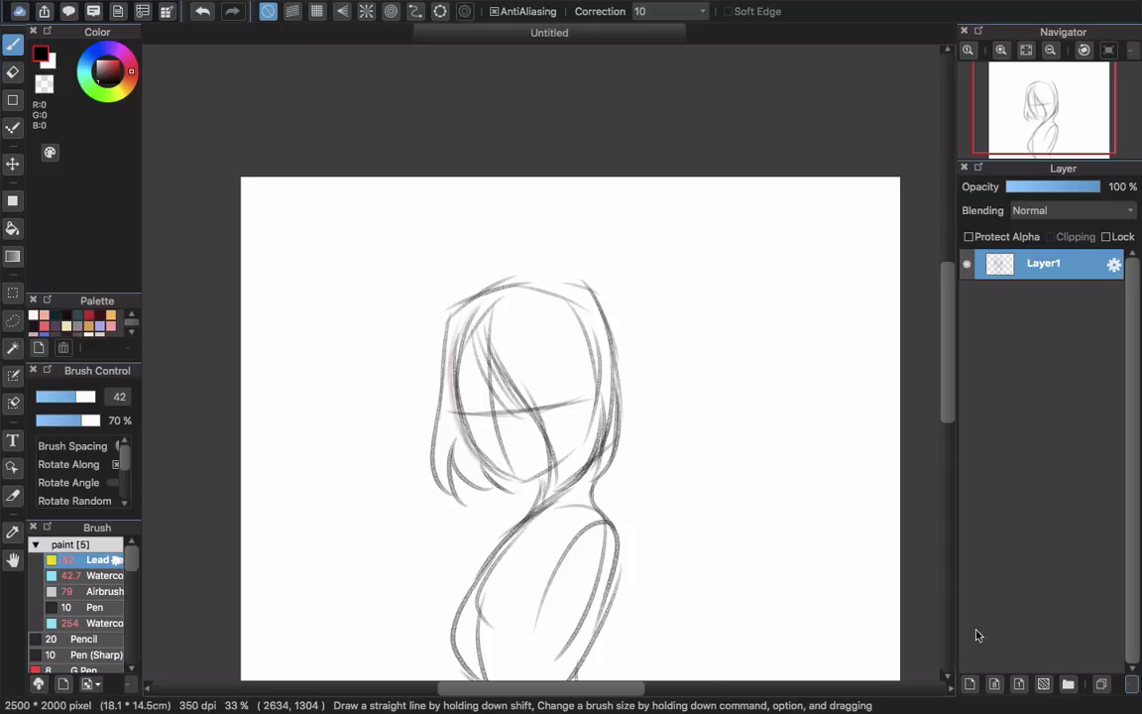
pyautogui.click(970, 684)
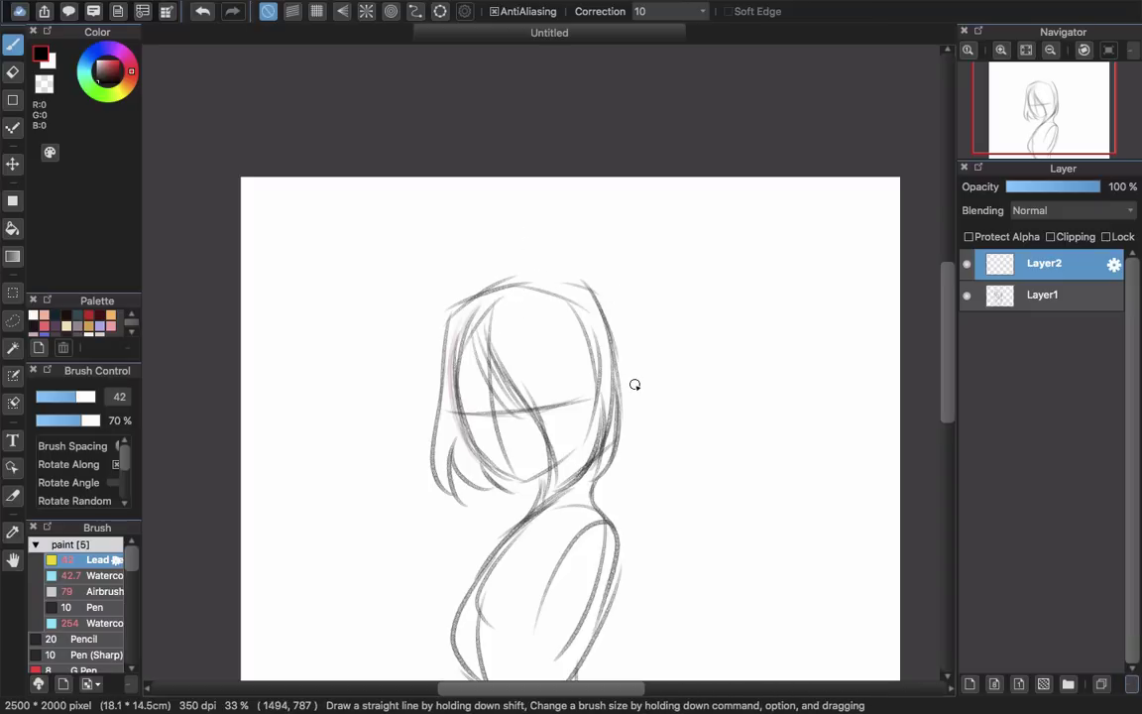
pyautogui.moveTo(696, 223)
pyautogui.mouseDown()
pyautogui.moveTo(704, 269)
pyautogui.moveTo(682, 224)
pyautogui.moveTo(691, 227)
pyautogui.moveTo(664, 207)
pyautogui.moveTo(709, 199)
pyautogui.mouseUp()
pyautogui.moveTo(681, 248)
pyautogui.mouseDown()
pyautogui.moveTo(671, 252)
pyautogui.moveTo(674, 290)
pyautogui.moveTo(723, 288)
pyautogui.mouseUp()
pyautogui.moveTo(738, 223); pyautogui.dragTo(753, 221)
pyautogui.moveTo(735, 256); pyautogui.dragTo(745, 259)
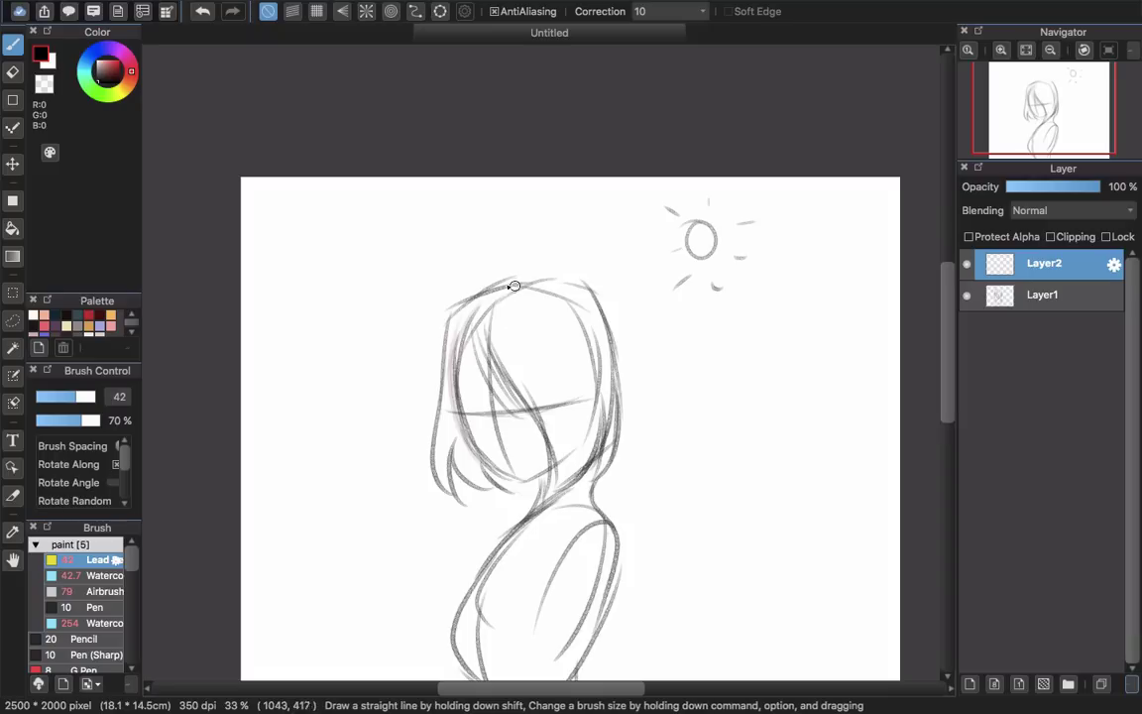
# Step: Mark the lit area with an ellipse on the crown, a short light ray and a curved band around the head
pyautogui.moveTo(494, 300)
pyautogui.mouseDown()
pyautogui.moveTo(537, 348)
pyautogui.moveTo(493, 287)
pyautogui.moveTo(522, 339)
pyautogui.moveTo(609, 329)
pyautogui.moveTo(600, 297)
pyautogui.mouseUp()
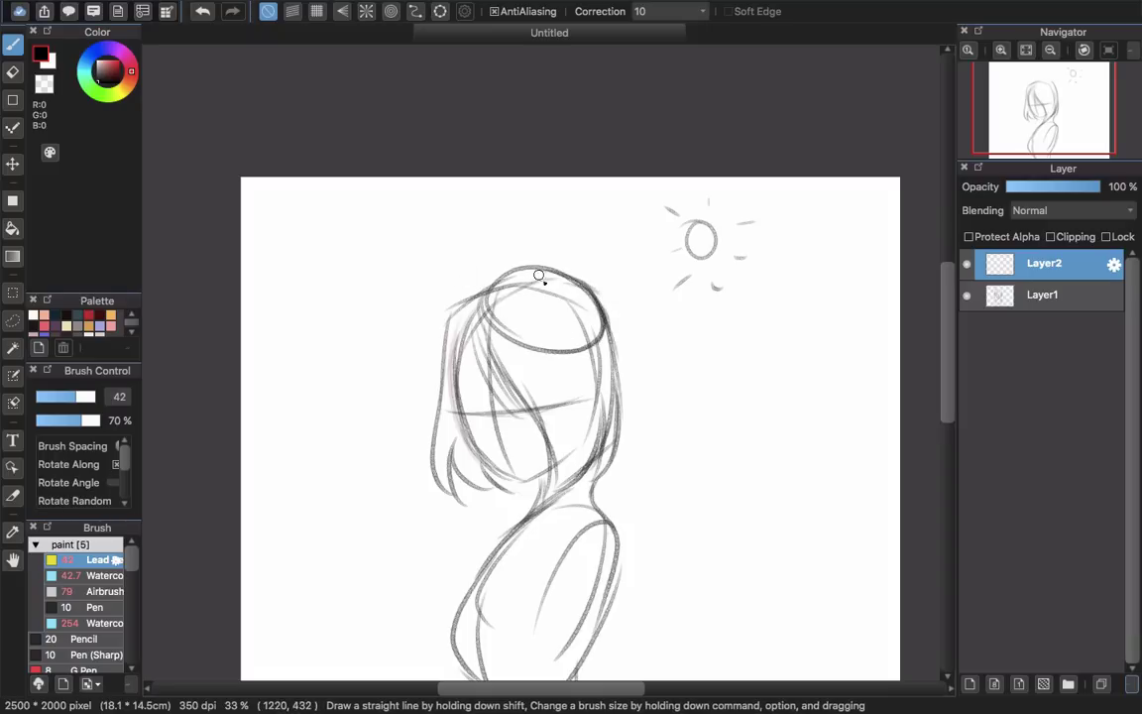
pyautogui.moveTo(585, 246); pyautogui.dragTo(573, 270)
pyautogui.moveTo(500, 292)
pyautogui.mouseDown()
pyautogui.moveTo(480, 356)
pyautogui.moveTo(458, 316)
pyautogui.moveTo(512, 382)
pyautogui.moveTo(592, 402)
pyautogui.moveTo(611, 377)
pyautogui.moveTo(506, 316)
pyautogui.moveTo(506, 300)
pyautogui.moveTo(611, 339)
pyautogui.moveTo(588, 321)
pyautogui.moveTo(614, 385)
pyautogui.mouseUp()
pyautogui.moveTo(604, 312); pyautogui.dragTo(607, 395)
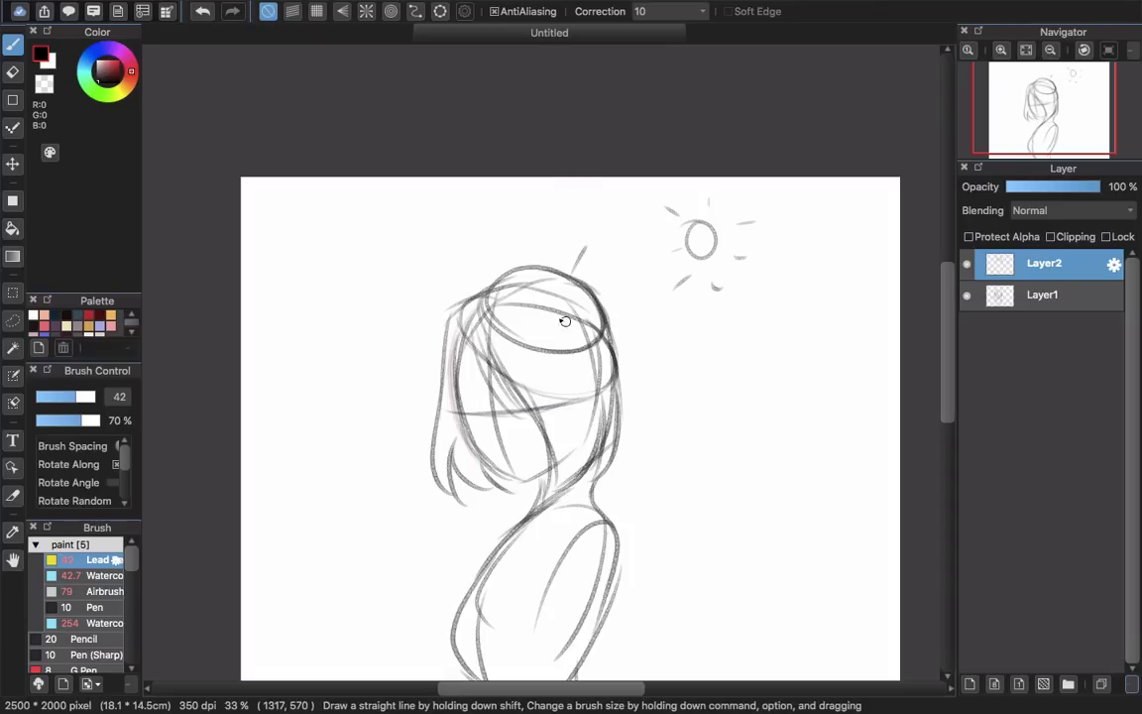
pyautogui.moveTo(447, 332)
pyautogui.mouseDown()
pyautogui.moveTo(454, 511)
pyautogui.moveTo(464, 371)
pyautogui.mouseUp()
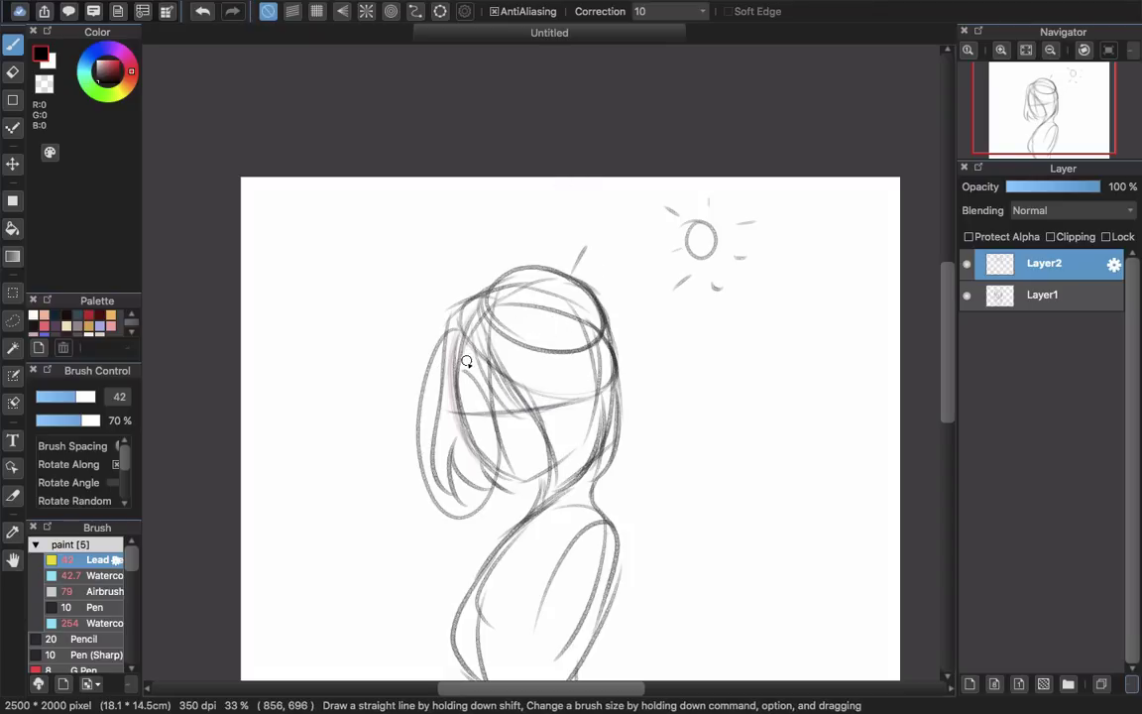
pyautogui.press('super+z')
# Step: Scribble shadow marks on the inner hair ends on both sides of the face and add loose outer strands
pyautogui.moveTo(444, 381); pyautogui.dragTo(454, 484)
pyautogui.moveTo(446, 423)
pyautogui.mouseDown()
pyautogui.moveTo(477, 515)
pyautogui.moveTo(474, 454)
pyautogui.moveTo(486, 477)
pyautogui.mouseUp()
pyautogui.moveTo(454, 393)
pyautogui.mouseDown()
pyautogui.moveTo(466, 451)
pyautogui.moveTo(530, 417)
pyautogui.mouseUp()
pyautogui.moveTo(468, 443); pyautogui.dragTo(472, 485)
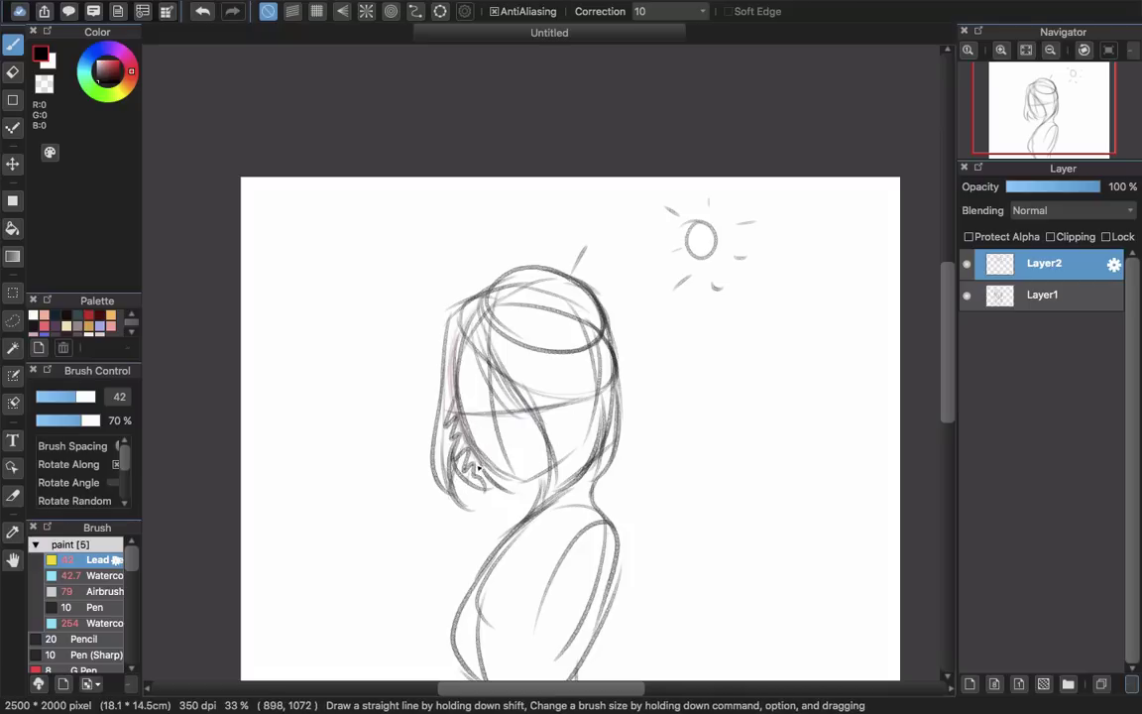
pyautogui.moveTo(555, 433); pyautogui.dragTo(577, 473)
pyautogui.moveTo(455, 341); pyautogui.dragTo(451, 457)
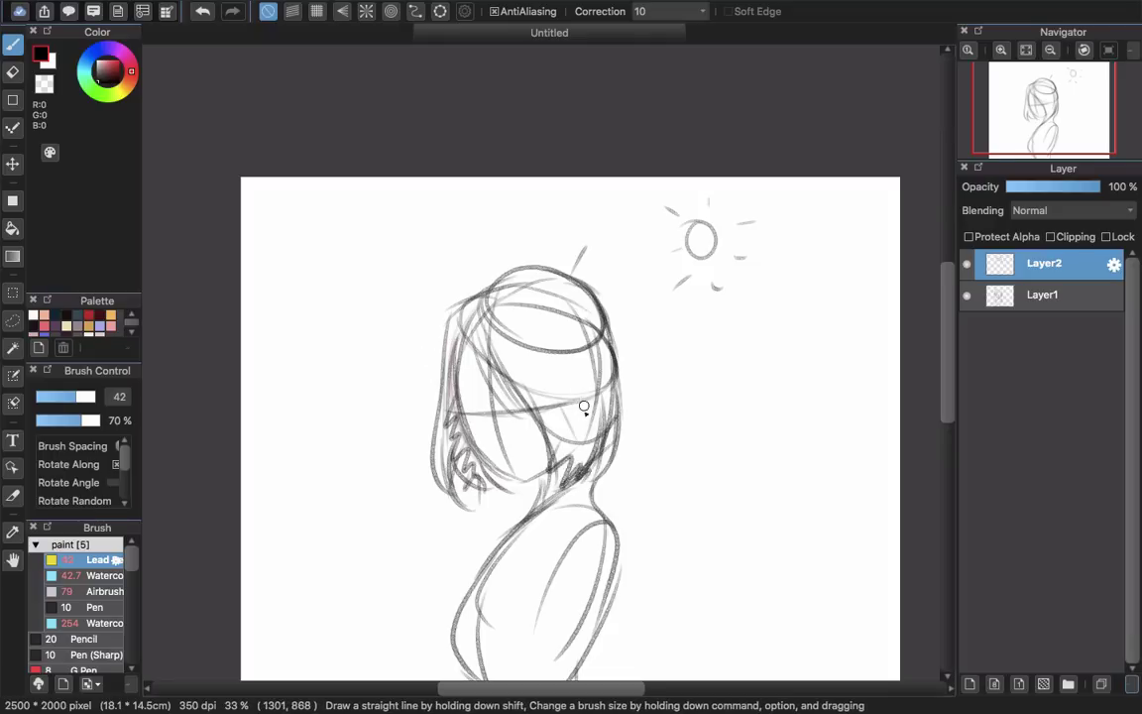
pyautogui.moveTo(451, 352); pyautogui.dragTo(434, 510)
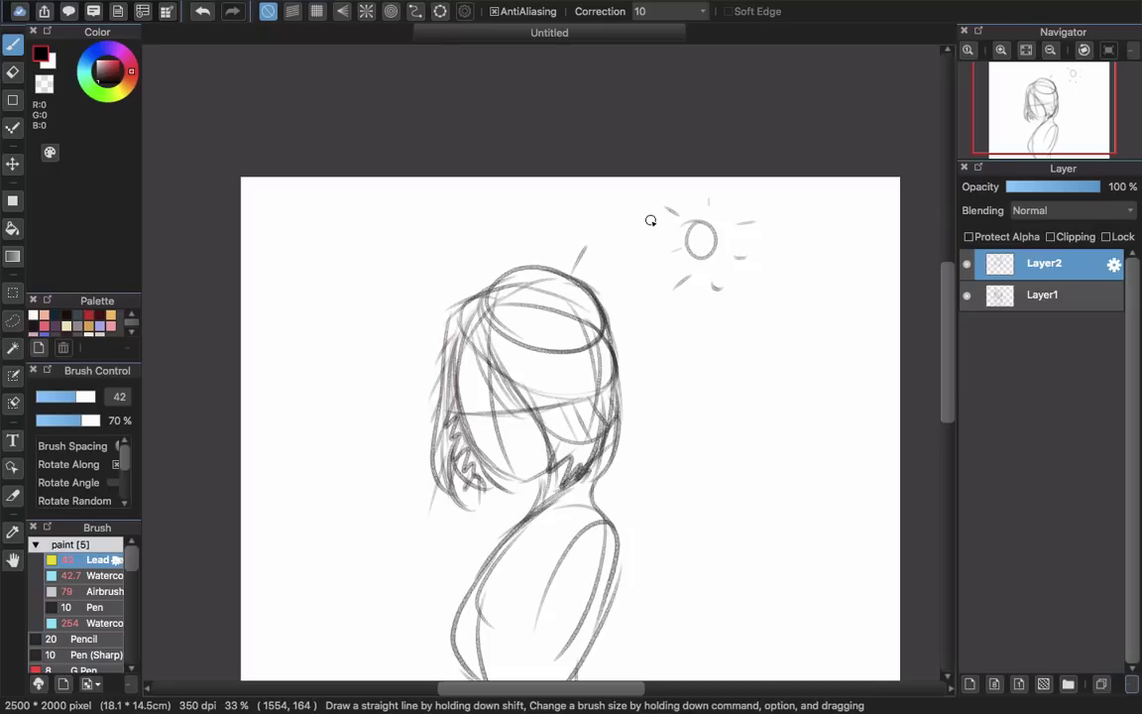
# Step: Add a new layer directly above Layer1 and choose the Watercolor brush in muted brown, R155 G122 B117
pyautogui.click(1046, 305)
pyautogui.click(1039, 269)
pyautogui.click(1036, 300)
pyautogui.click(971, 683)
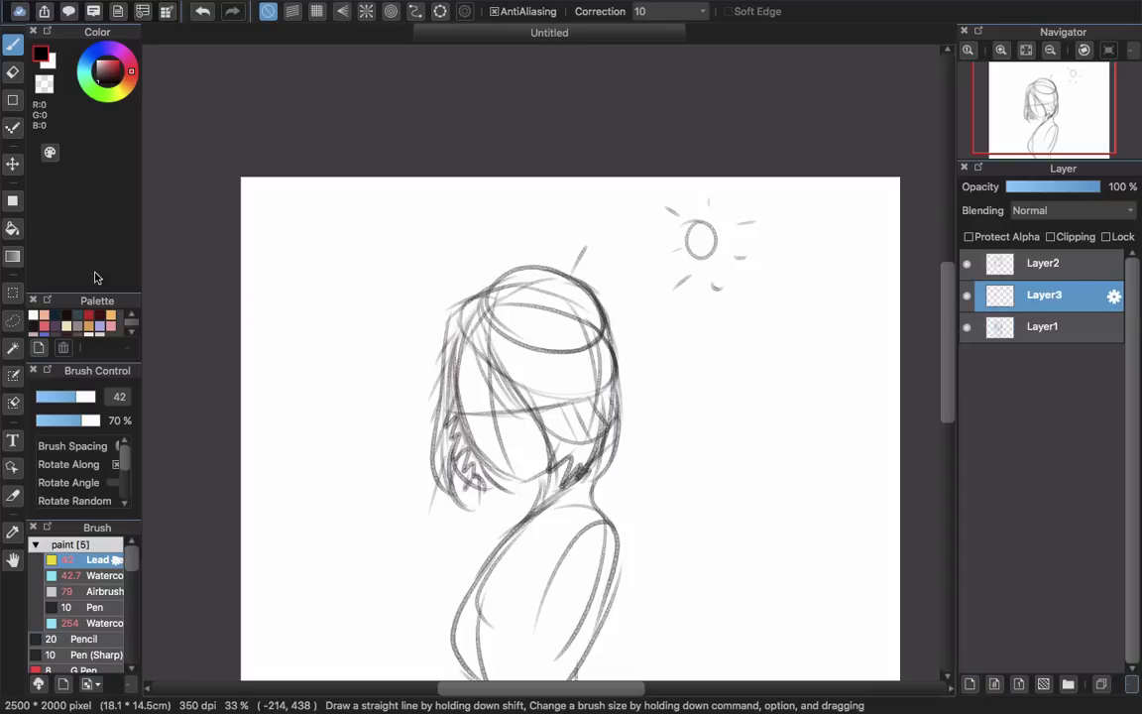
pyautogui.click(100, 575)
pyautogui.click(107, 69)
pyautogui.moveTo(107, 69)
pyautogui.mouseDown()
pyautogui.moveTo(102, 62)
pyautogui.moveTo(129, 76)
pyautogui.moveTo(130, 96)
pyautogui.moveTo(131, 76)
pyautogui.moveTo(102, 69)
pyautogui.mouseUp()
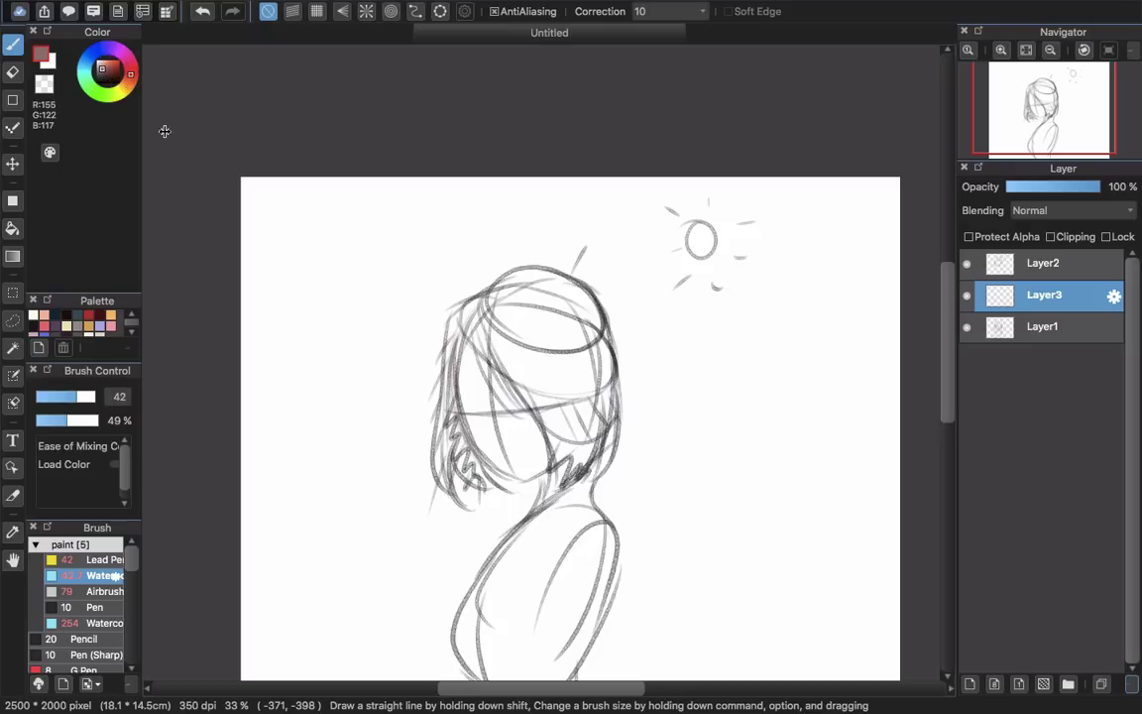
# Step: Paint the outer hair shape with the Watercolor brush at size 118, covering the front lock, back, crown and far-side strands
pyautogui.moveTo(443, 400)
pyautogui.mouseDown()
pyautogui.moveTo(500, 330)
pyautogui.moveTo(466, 342)
pyautogui.moveTo(474, 323)
pyautogui.moveTo(504, 391)
pyautogui.mouseUp()
pyautogui.moveTo(473, 310)
pyautogui.mouseDown()
pyautogui.moveTo(489, 351)
pyautogui.moveTo(472, 346)
pyautogui.moveTo(525, 421)
pyautogui.mouseUp()
pyautogui.press('super+z')
pyautogui.moveTo(472, 319)
pyautogui.mouseDown()
pyautogui.moveTo(517, 386)
pyautogui.moveTo(477, 348)
pyautogui.moveTo(518, 387)
pyautogui.moveTo(481, 322)
pyautogui.moveTo(552, 423)
pyautogui.moveTo(491, 345)
pyautogui.moveTo(552, 449)
pyautogui.mouseUp()
pyautogui.moveTo(544, 408); pyautogui.dragTo(559, 466)
pyautogui.moveTo(562, 439)
pyautogui.mouseDown()
pyautogui.moveTo(540, 501)
pyautogui.moveTo(589, 405)
pyautogui.mouseUp()
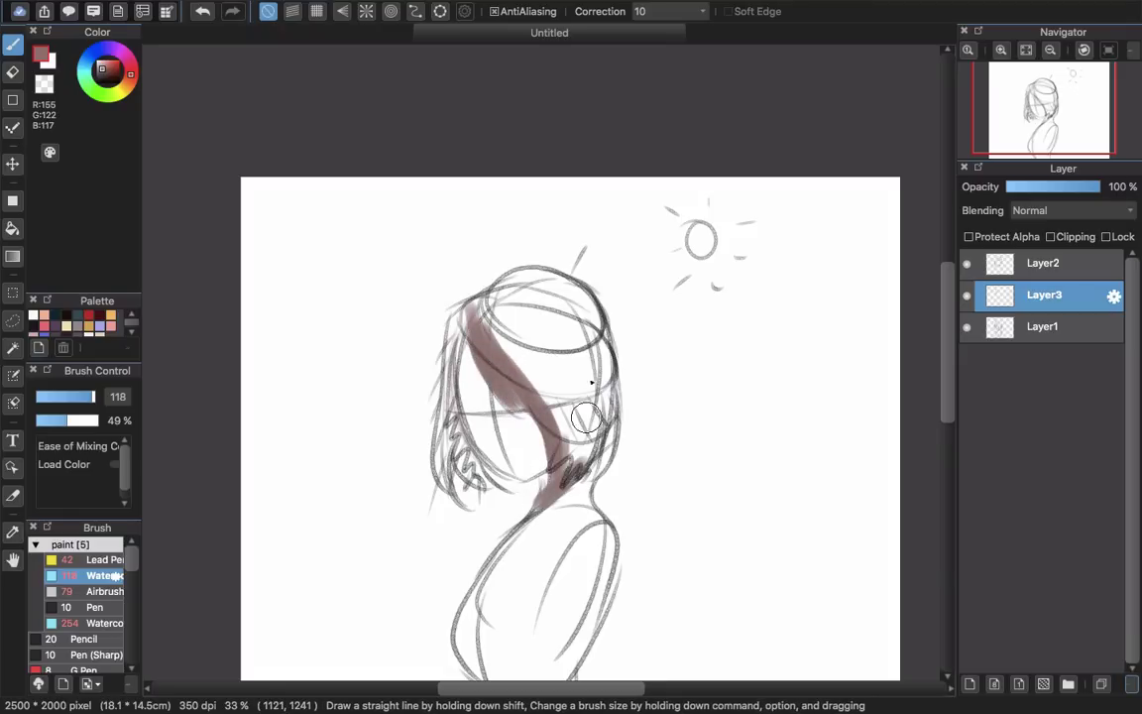
pyautogui.moveTo(575, 306)
pyautogui.mouseDown()
pyautogui.moveTo(614, 384)
pyautogui.moveTo(588, 307)
pyautogui.moveTo(617, 445)
pyautogui.moveTo(592, 475)
pyautogui.mouseUp()
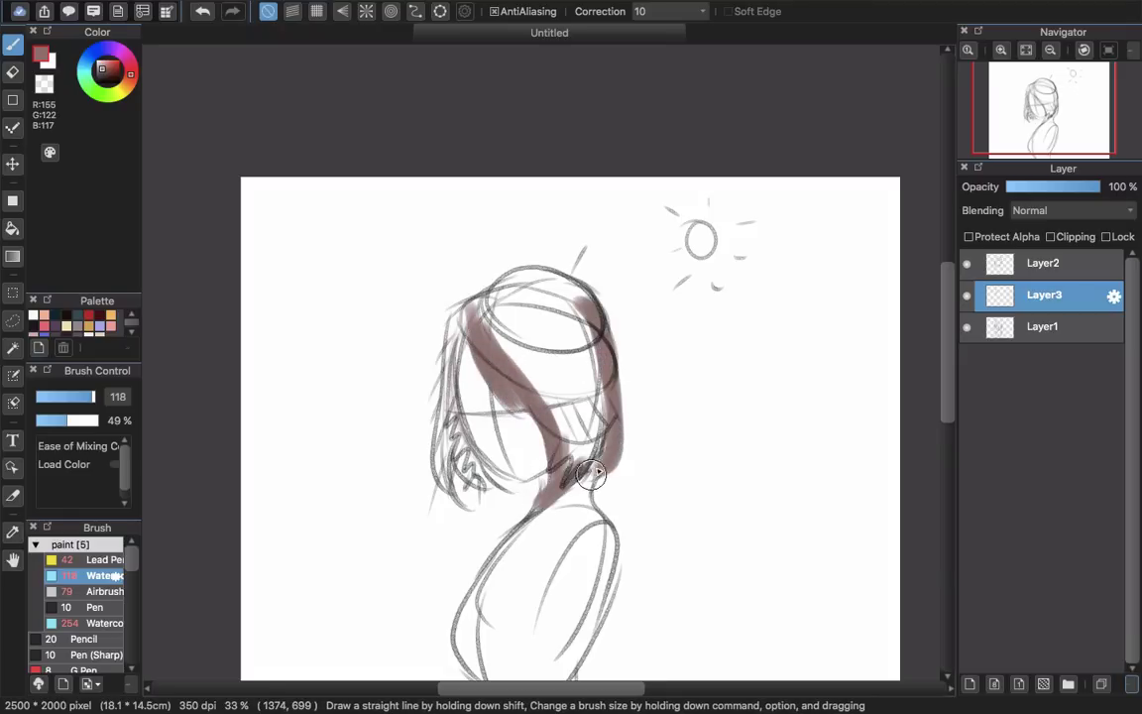
pyautogui.moveTo(464, 307)
pyautogui.mouseDown()
pyautogui.moveTo(525, 293)
pyautogui.moveTo(593, 328)
pyautogui.mouseUp()
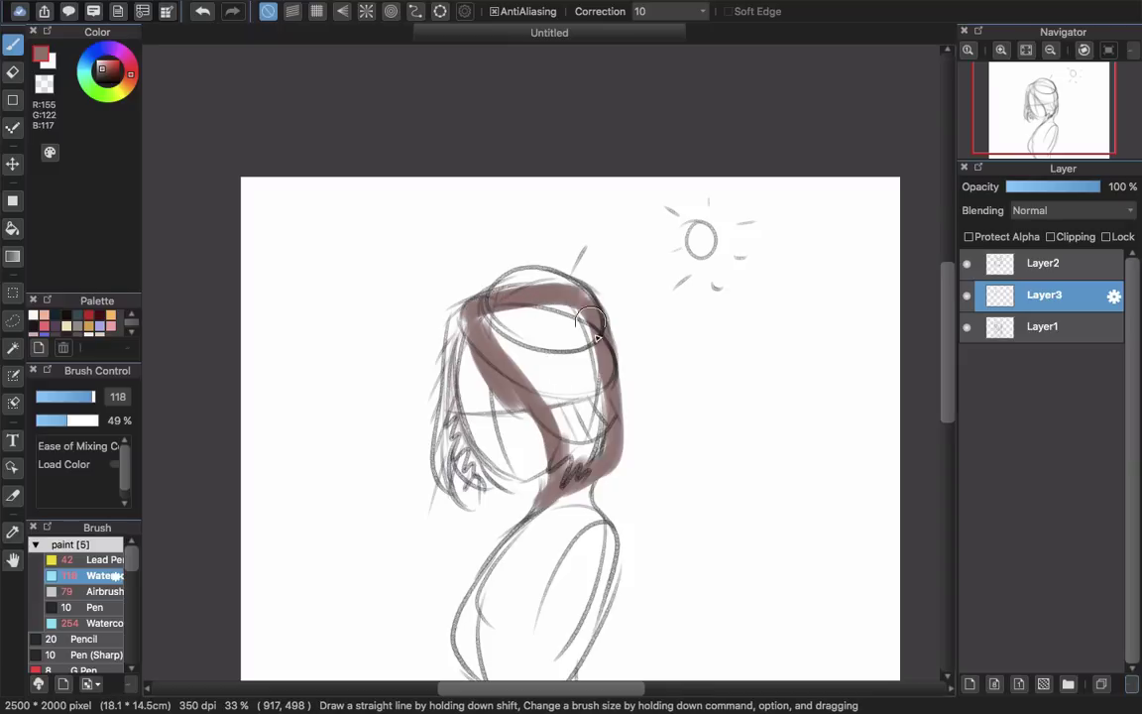
pyautogui.moveTo(463, 315); pyautogui.dragTo(454, 484)
pyautogui.moveTo(460, 432)
pyautogui.mouseDown()
pyautogui.moveTo(467, 469)
pyautogui.moveTo(500, 484)
pyautogui.mouseUp()
# Step: Fill the remaining white areas inside the hair with the same muted brown, adjusting the brush size
pyautogui.press(']')
pyautogui.press(']')
pyautogui.press(']')
pyautogui.press(']')
pyautogui.press(']')
pyautogui.press(']')
pyautogui.moveTo(489, 321)
pyautogui.mouseDown()
pyautogui.moveTo(581, 400)
pyautogui.moveTo(591, 376)
pyautogui.moveTo(516, 355)
pyautogui.mouseUp()
pyautogui.moveTo(601, 371); pyautogui.dragTo(592, 436)
pyautogui.moveTo(593, 333)
pyautogui.mouseDown()
pyautogui.moveTo(601, 416)
pyautogui.moveTo(568, 461)
pyautogui.moveTo(607, 432)
pyautogui.moveTo(504, 368)
pyautogui.moveTo(525, 411)
pyautogui.mouseUp()
pyautogui.press(']')
pyautogui.press(']')
pyautogui.press(']')
pyautogui.press(']')
pyautogui.press(']')
pyautogui.press(']')
pyautogui.moveTo(489, 374); pyautogui.dragTo(526, 418)
pyautogui.moveTo(596, 392); pyautogui.dragTo(570, 416)
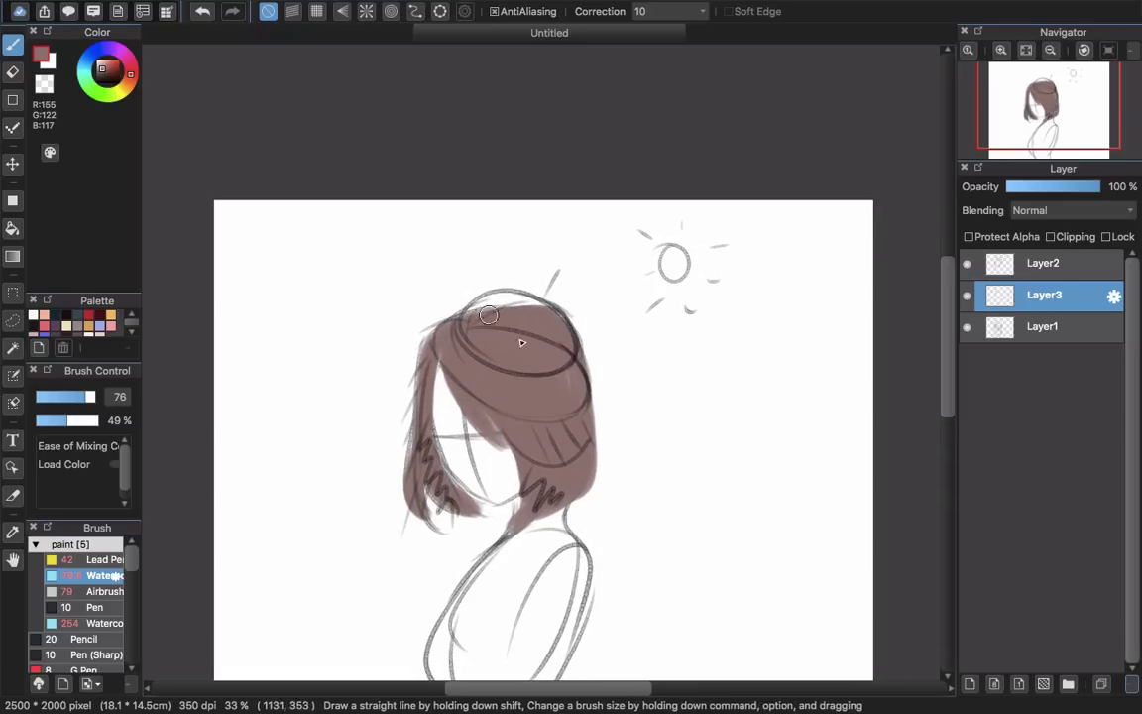
# Step: Add a new layer clipped to the hair colour layer and set its blending mode to Darken
pyautogui.click(970, 683)
pyautogui.click(1087, 236)
pyautogui.click(1103, 211)
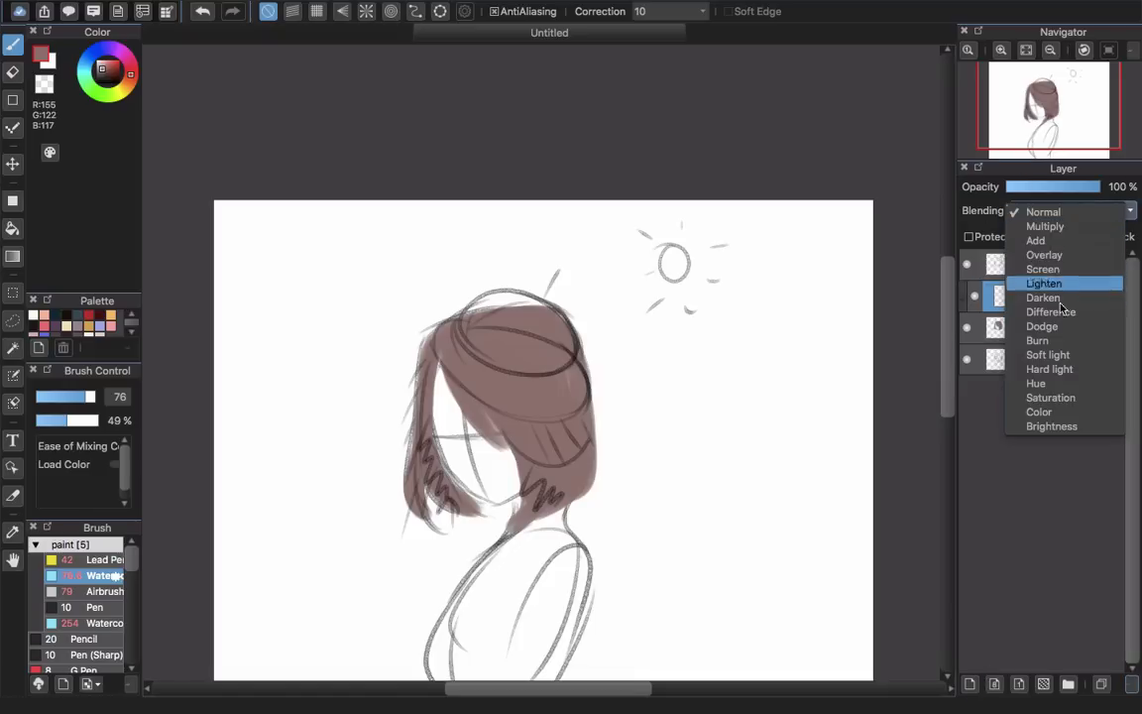
pyautogui.click(1058, 294)
# Step: Set the brush colour to dark brown, R82 G64 B62, and enlarge the Watercolor brush
pyautogui.moveTo(101, 69); pyautogui.dragTo(100, 93)
pyautogui.press(']')
pyautogui.press(']')
pyautogui.press(']')
pyautogui.press(']')
pyautogui.press(']')
pyautogui.press(']')
pyautogui.press(']')
pyautogui.press(']')
pyautogui.press(']')
pyautogui.press(']')
pyautogui.press(']')
pyautogui.press(']')
pyautogui.press(']')
pyautogui.press(']')
pyautogui.press(']')
pyautogui.press(']')
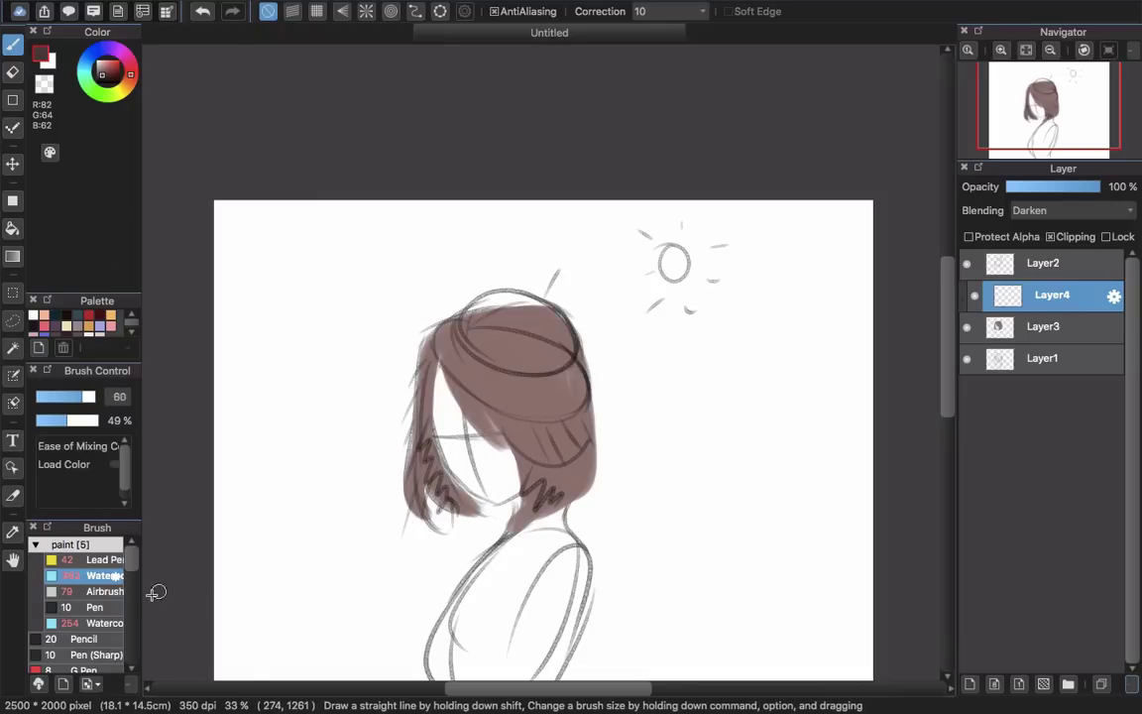
# Step: Shade the inner far-side hair with the Airbrush at size 267 on the clipped layer
pyautogui.doubleClick(104, 590)
pyautogui.click(731, 428)
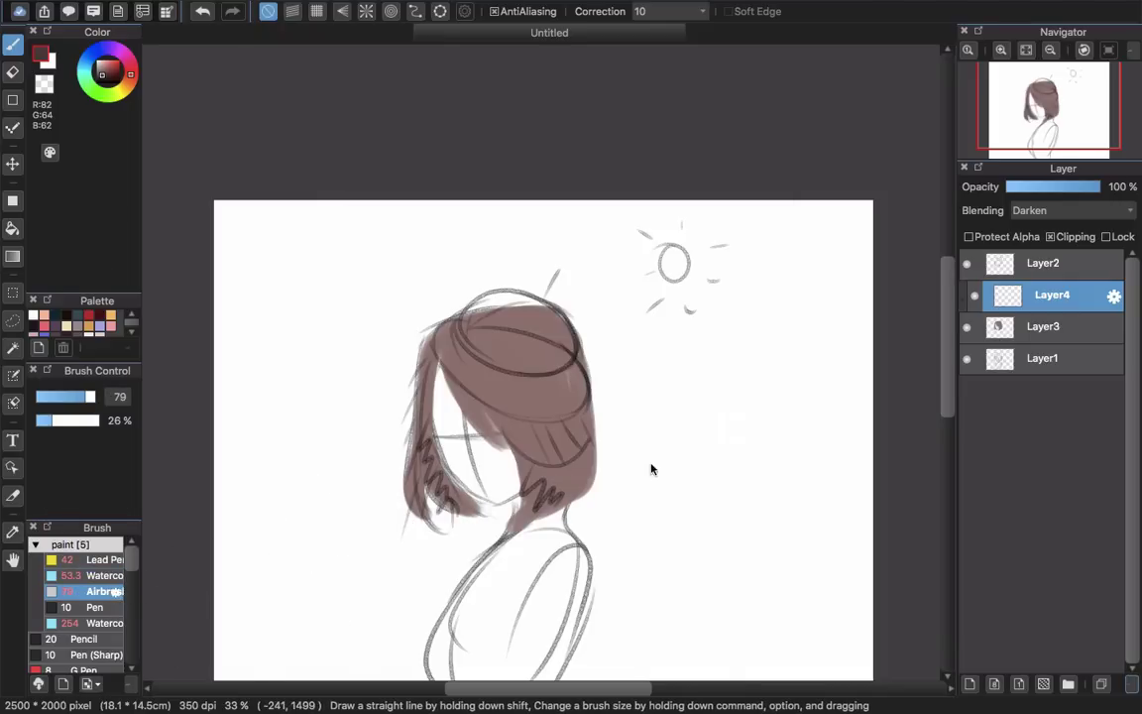
pyautogui.moveTo(370, 586)
pyautogui.mouseDown()
pyautogui.moveTo(547, 494)
pyautogui.moveTo(480, 504)
pyautogui.mouseUp()
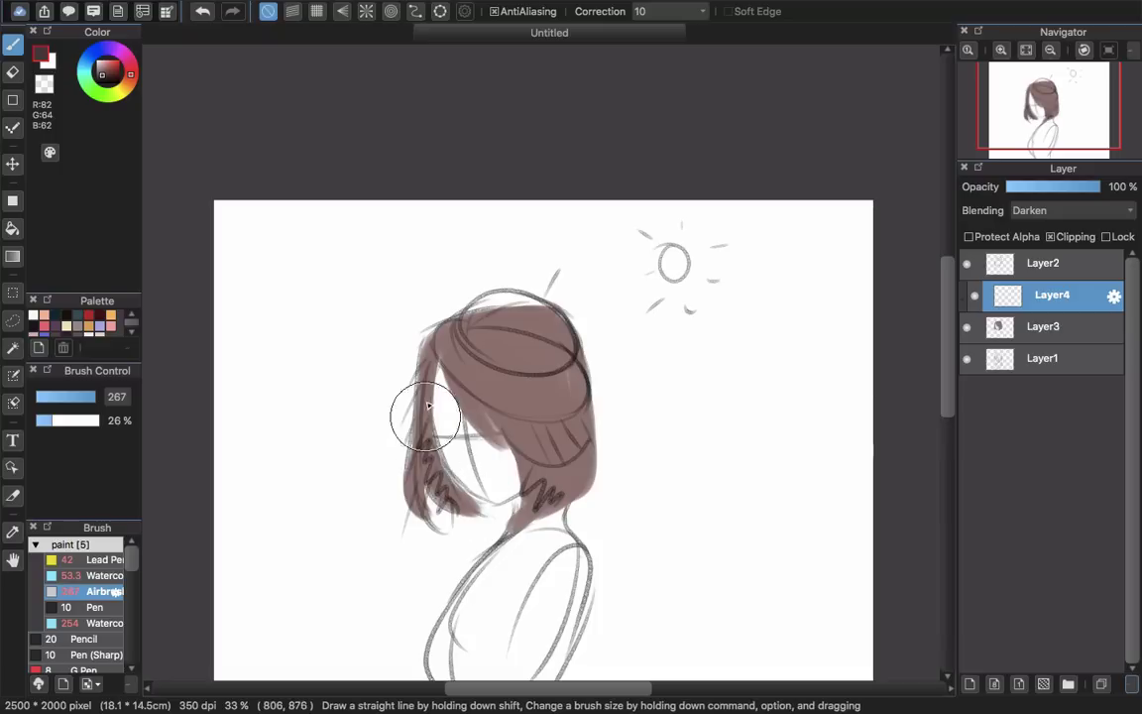
pyautogui.moveTo(435, 390); pyautogui.dragTo(480, 527)
pyautogui.moveTo(468, 474); pyautogui.dragTo(479, 519)
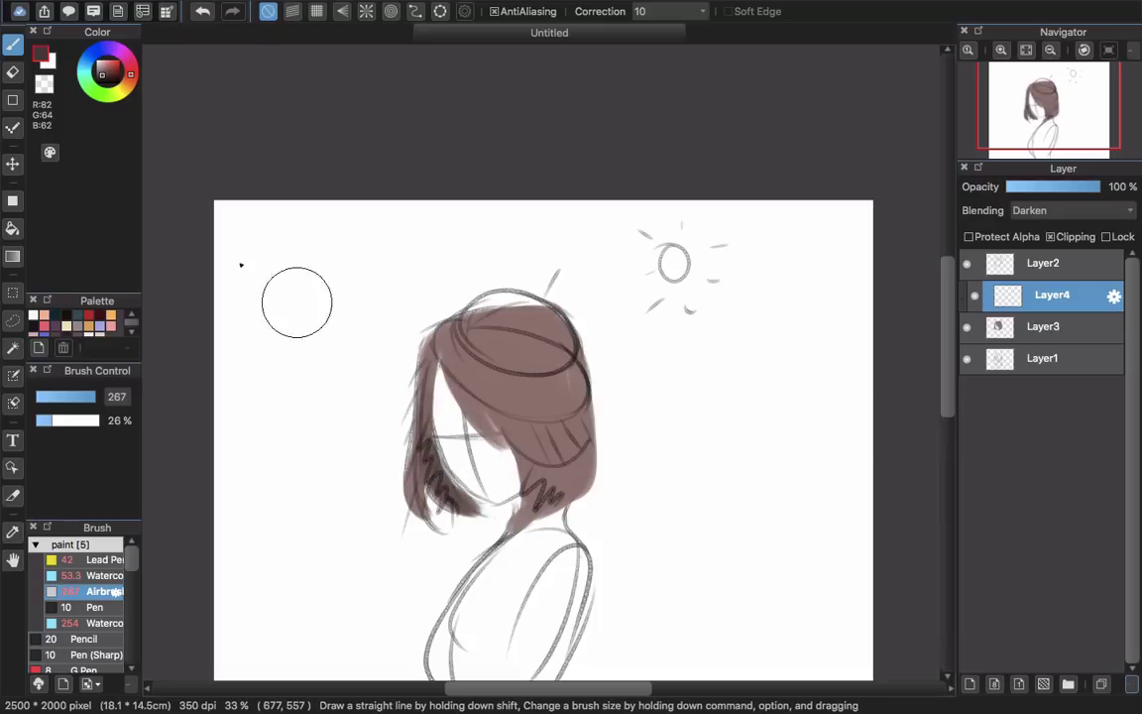
# Step: Airbrush deep shadows over the lower and inner hair in R46 G30 B28 at 65% opacity
pyautogui.click(106, 77)
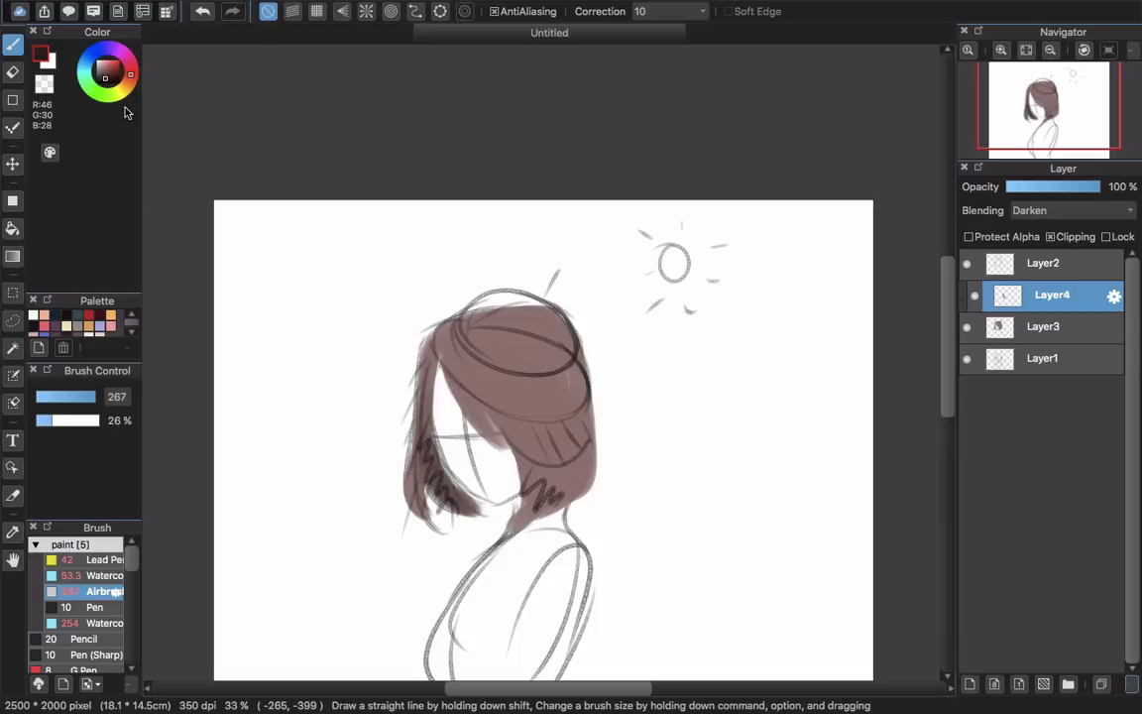
pyautogui.moveTo(446, 387)
pyautogui.mouseDown()
pyautogui.moveTo(456, 510)
pyautogui.moveTo(451, 431)
pyautogui.moveTo(437, 448)
pyautogui.moveTo(488, 516)
pyautogui.mouseUp()
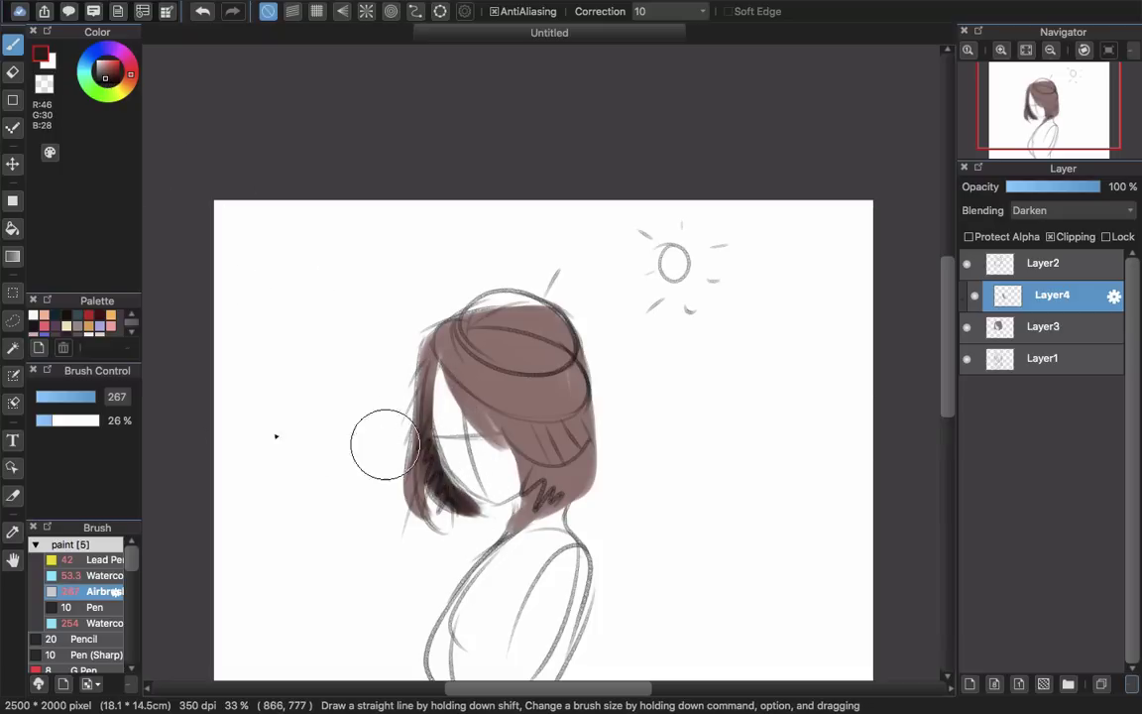
pyautogui.press('super+z')
pyautogui.moveTo(79, 423); pyautogui.dragTo(78, 423)
pyautogui.moveTo(432, 392); pyautogui.dragTo(481, 523)
pyautogui.moveTo(495, 451)
pyautogui.mouseDown()
pyautogui.moveTo(535, 480)
pyautogui.moveTo(610, 447)
pyautogui.moveTo(613, 429)
pyautogui.moveTo(539, 486)
pyautogui.moveTo(494, 457)
pyautogui.moveTo(519, 507)
pyautogui.moveTo(560, 473)
pyautogui.moveTo(510, 536)
pyautogui.moveTo(604, 459)
pyautogui.mouseUp()
pyautogui.moveTo(438, 358); pyautogui.dragTo(507, 468)
pyautogui.moveTo(434, 380)
pyautogui.mouseDown()
pyautogui.moveTo(525, 477)
pyautogui.moveTo(583, 484)
pyautogui.mouseUp()
pyautogui.moveTo(597, 363); pyautogui.dragTo(567, 443)
pyautogui.moveTo(545, 461); pyautogui.dragTo(558, 346)
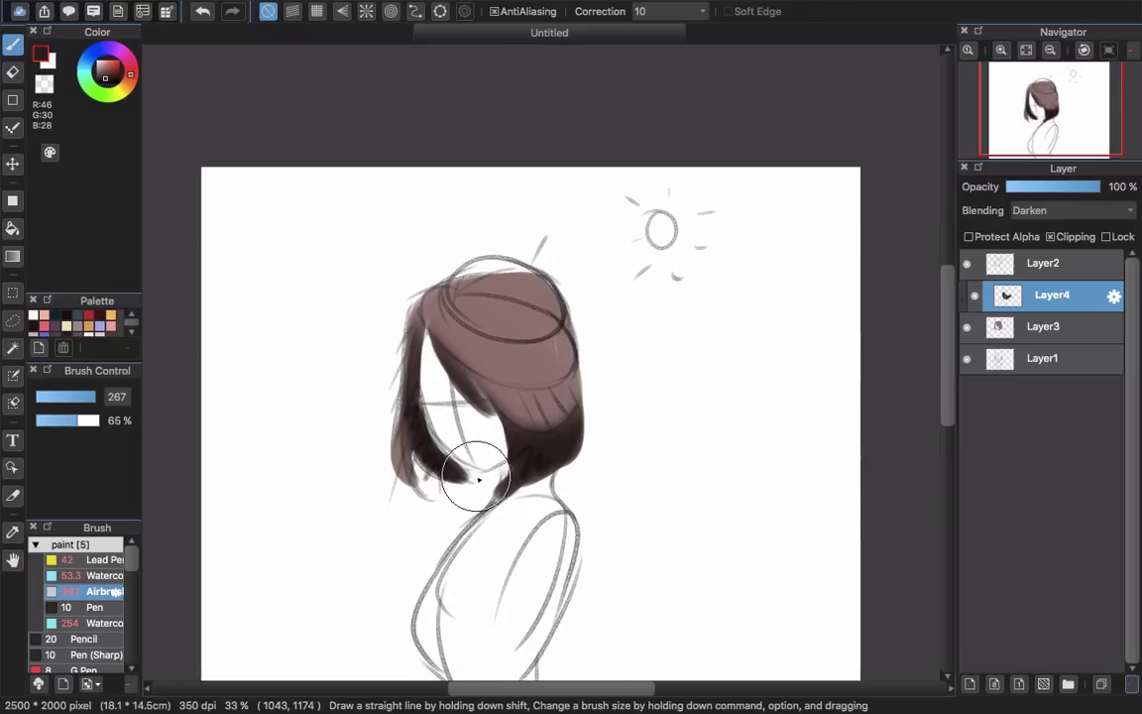
# Step: Adjust the shadow layer's Hue Saturation Brightness, shifting the hue and setting saturation to 119% and brightness to 144%
pyautogui.press('super+u')
pyautogui.moveTo(954, 134); pyautogui.dragTo(997, 136)
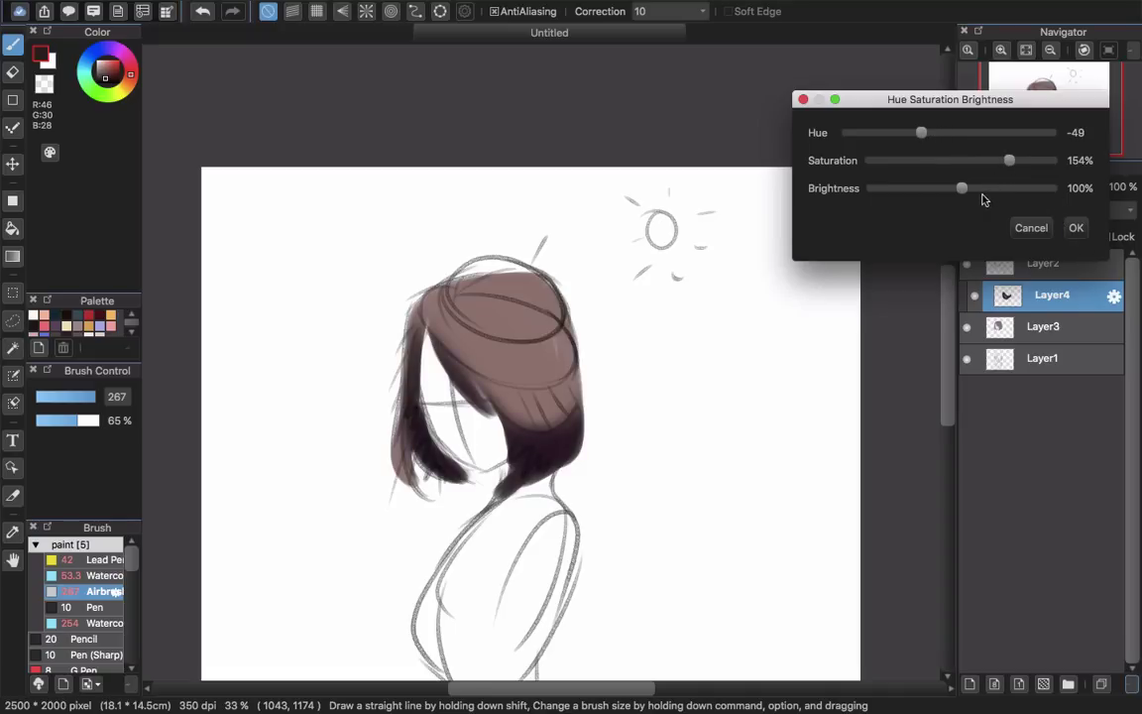
pyautogui.moveTo(1007, 161); pyautogui.dragTo(980, 162)
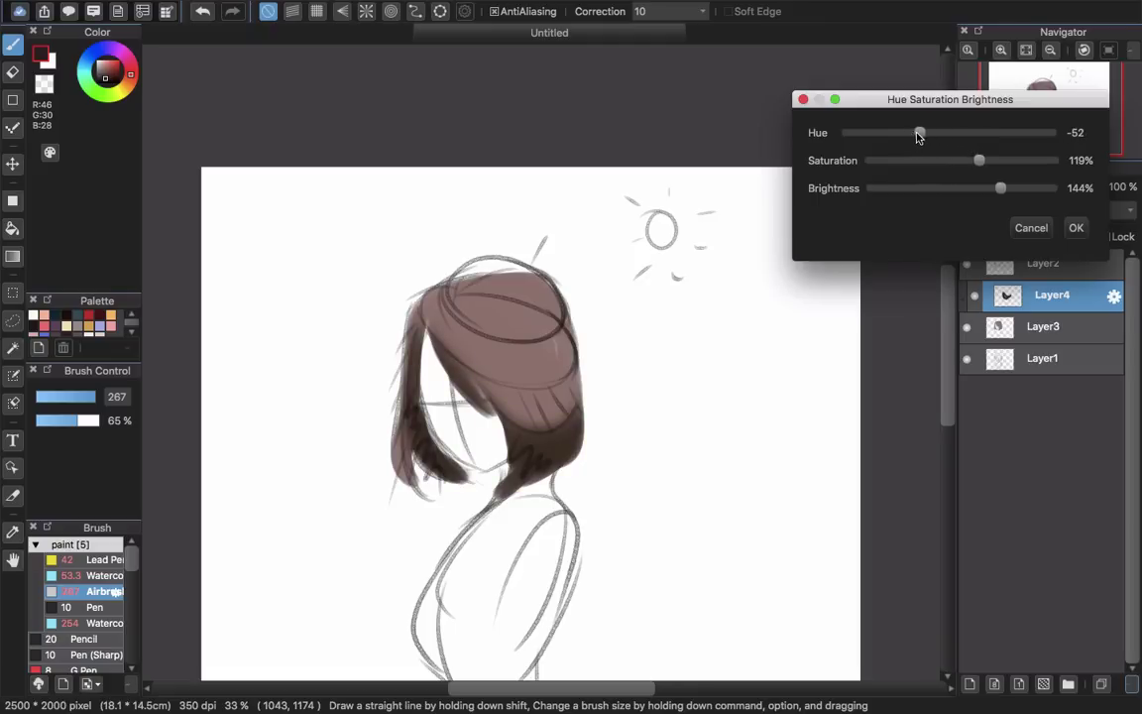
pyautogui.moveTo(934, 140); pyautogui.dragTo(890, 136)
pyautogui.click(1076, 229)
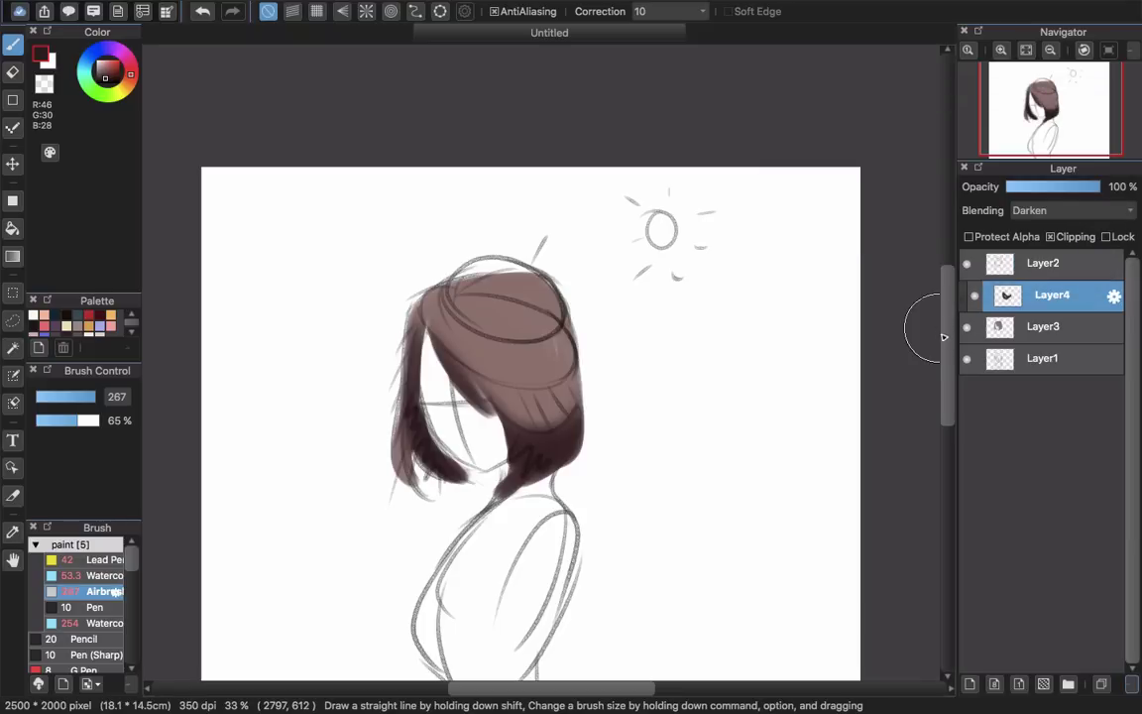
# Step: Add a new layer clipped above the hair shadow layer and set its blending mode to Add
pyautogui.click(969, 683)
pyautogui.click(1075, 238)
pyautogui.click(1070, 210)
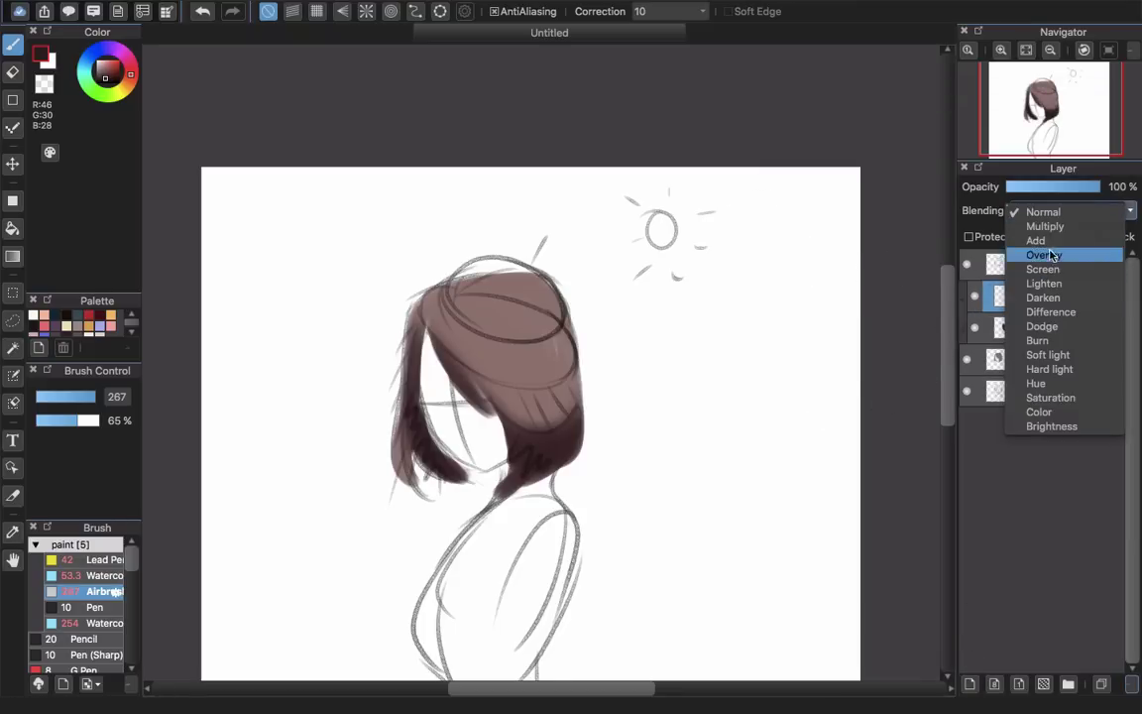
pyautogui.click(1045, 256)
pyautogui.click(1070, 210)
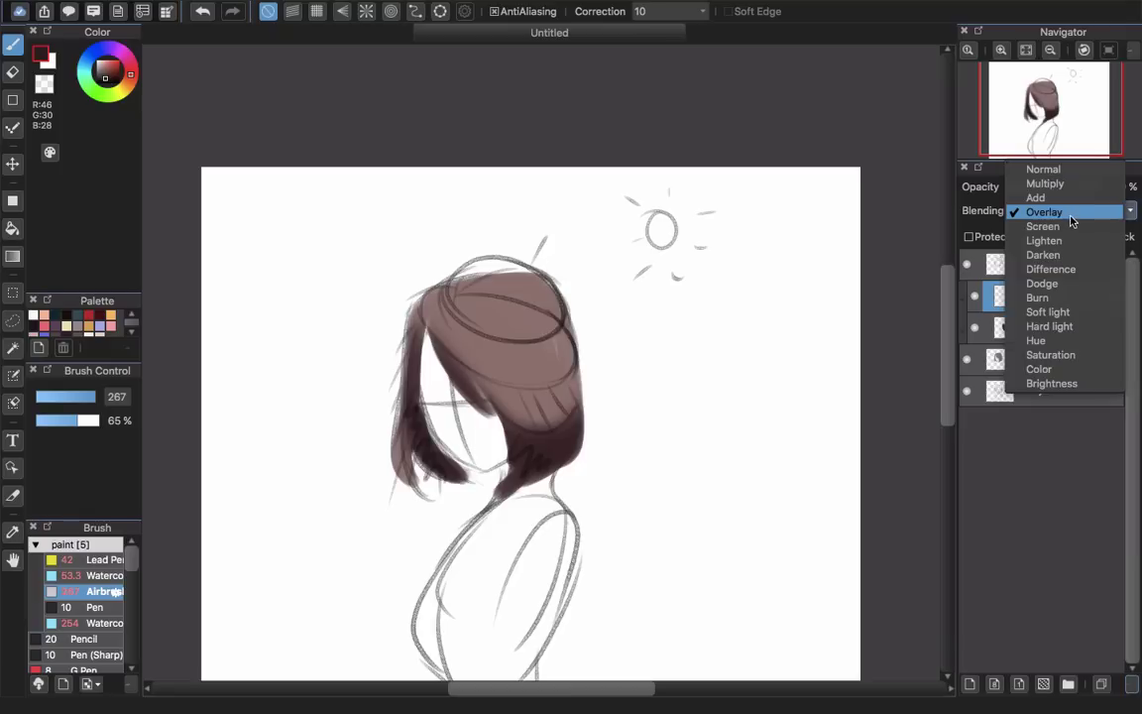
pyautogui.click(1075, 189)
pyautogui.click(1078, 198)
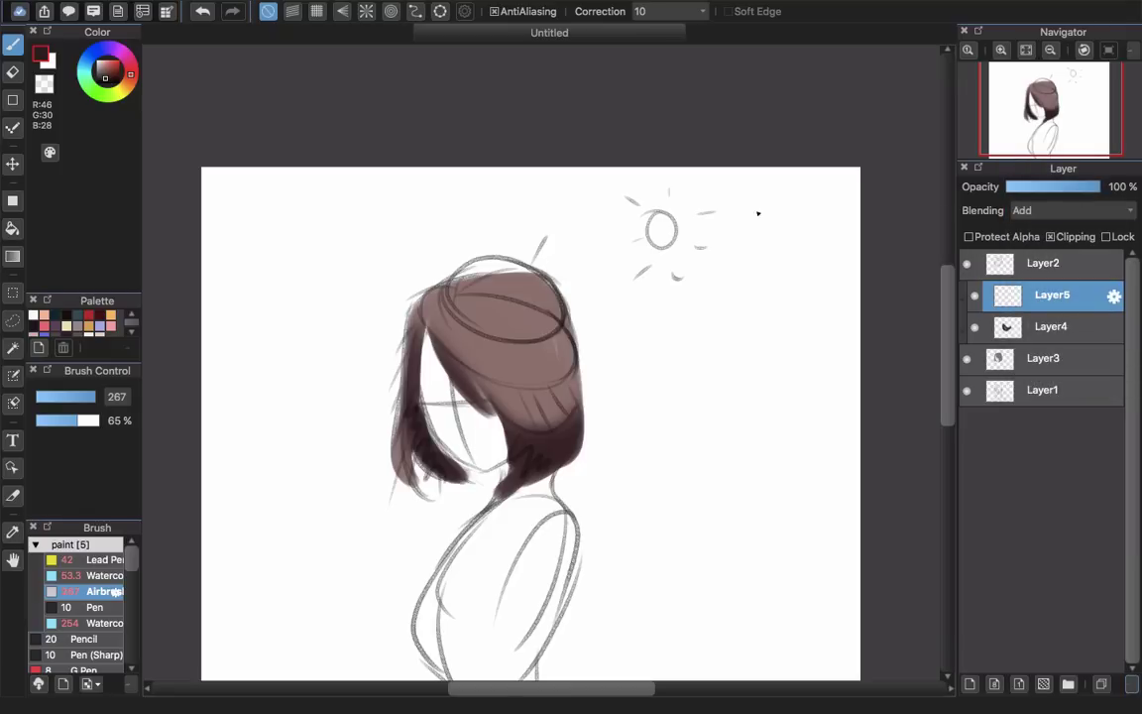
# Step: Airbrush highlights in R156 G123 B118 over the crown and outer side of the hair, and hide the sketch layer Layer2
pyautogui.keyDown('alt'); pyautogui.click(501, 315); pyautogui.keyUp('alt')
pyautogui.moveTo(492, 358); pyautogui.dragTo(608, 265)
pyautogui.moveTo(472, 269)
pyautogui.mouseDown()
pyautogui.moveTo(481, 303)
pyautogui.moveTo(554, 299)
pyautogui.moveTo(495, 259)
pyautogui.moveTo(427, 299)
pyautogui.moveTo(573, 265)
pyautogui.moveTo(552, 287)
pyautogui.moveTo(486, 269)
pyautogui.moveTo(461, 247)
pyautogui.moveTo(544, 302)
pyautogui.moveTo(495, 239)
pyautogui.moveTo(436, 301)
pyautogui.moveTo(476, 285)
pyautogui.mouseUp()
pyautogui.press('super+z')
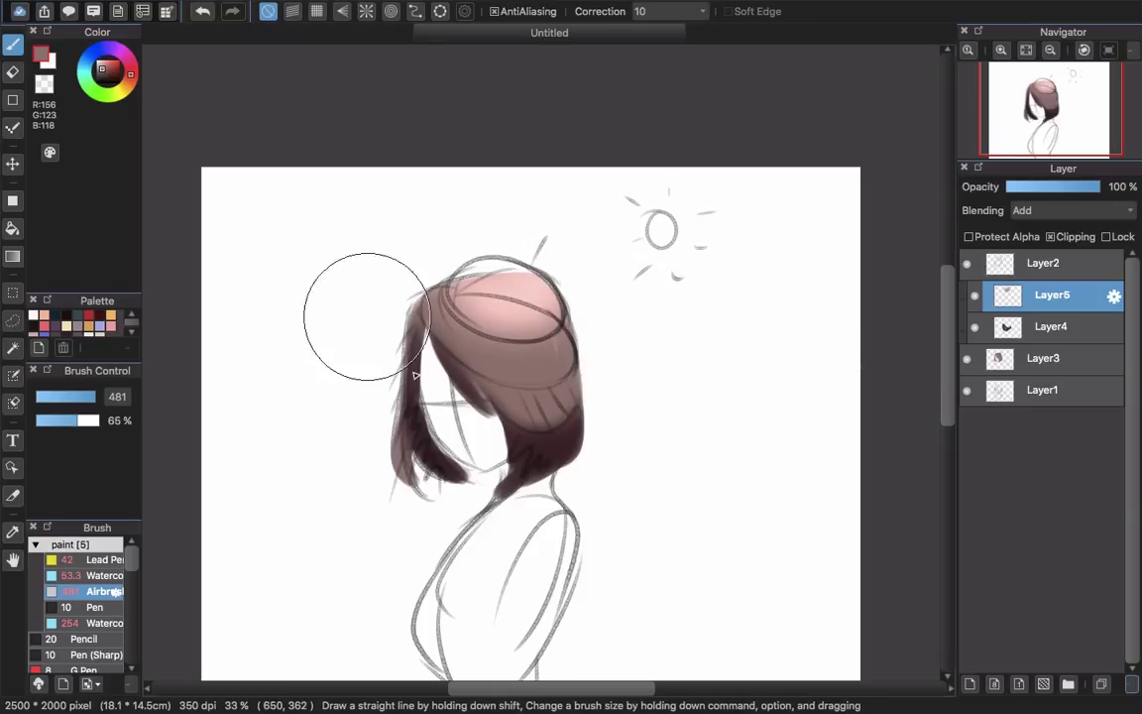
pyautogui.moveTo(606, 319); pyautogui.dragTo(418, 278)
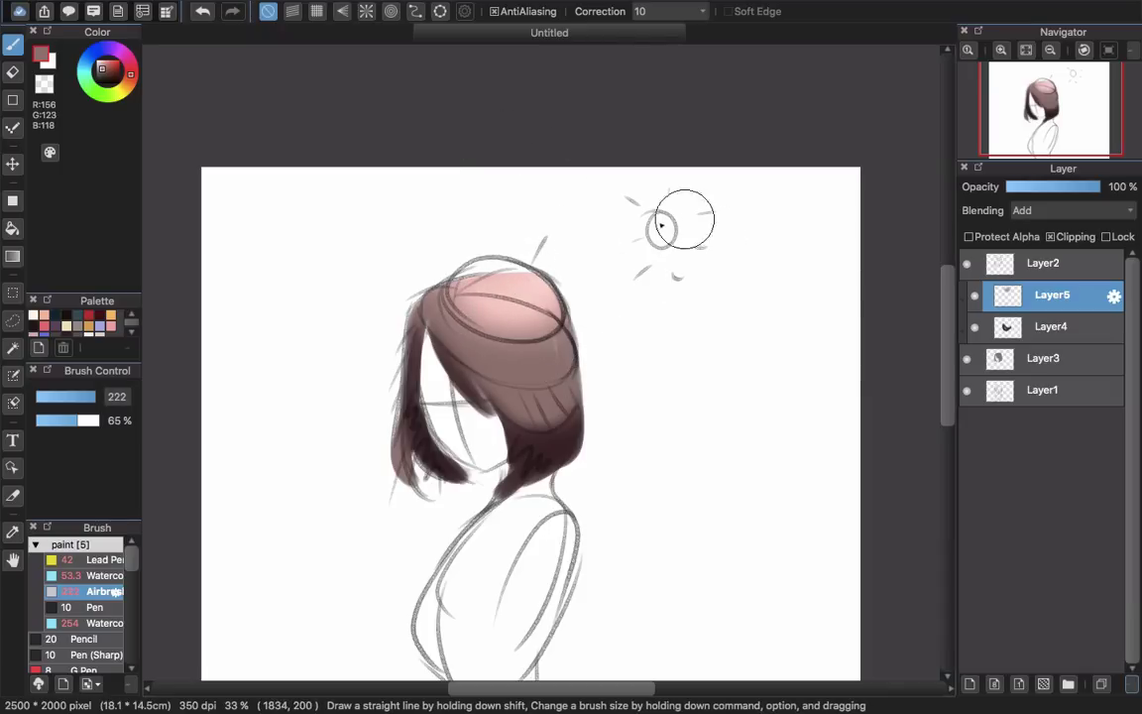
pyautogui.moveTo(608, 324); pyautogui.dragTo(555, 320)
pyautogui.moveTo(537, 287); pyautogui.dragTo(571, 346)
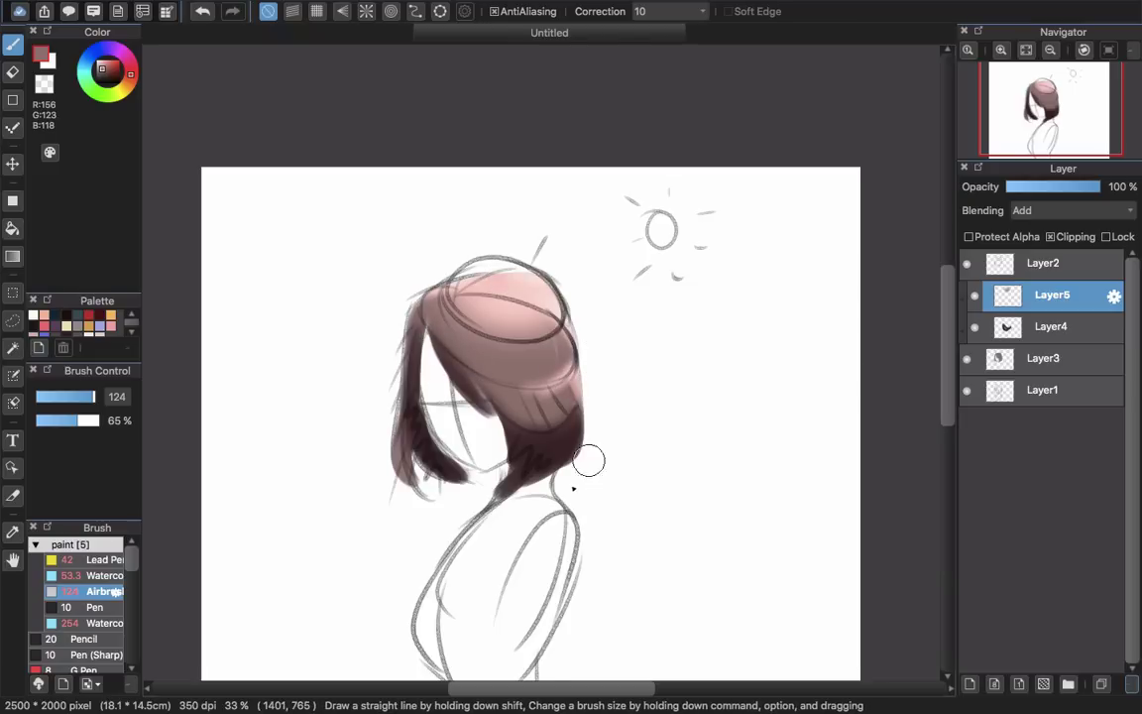
pyautogui.click(966, 263)
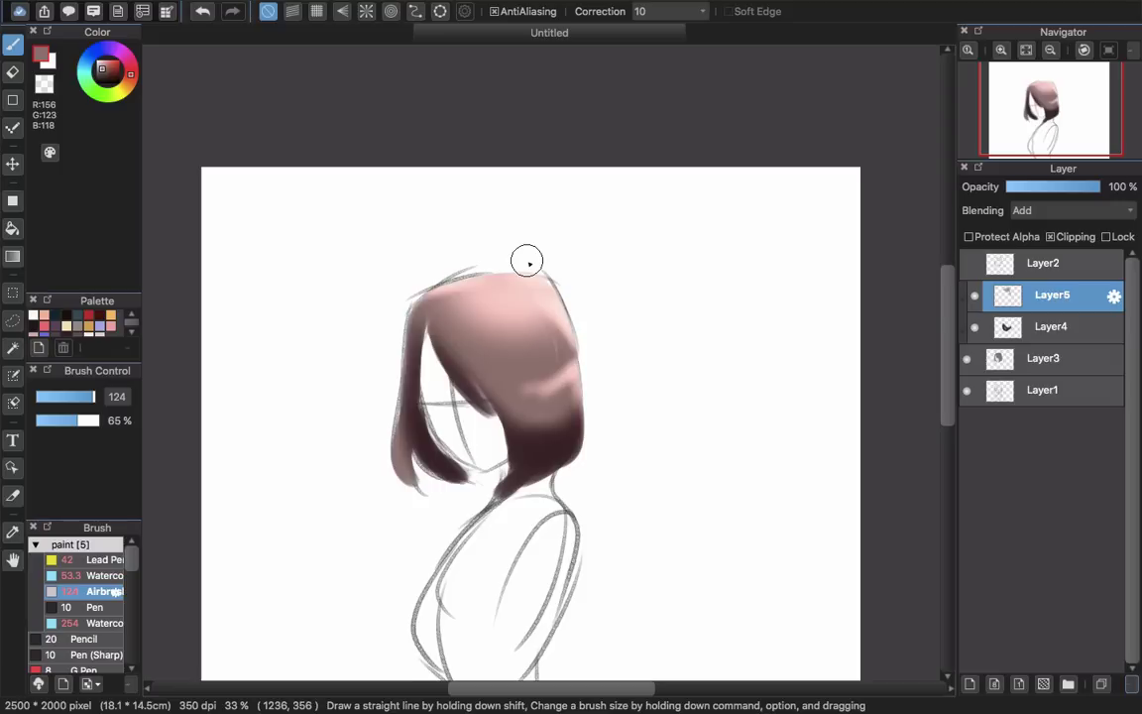
# Step: Merge the clipped shadow and highlight layers into the base hair layer, Layer3
pyautogui.click(1059, 328)
pyautogui.press('Delete')
pyautogui.click(989, 298)
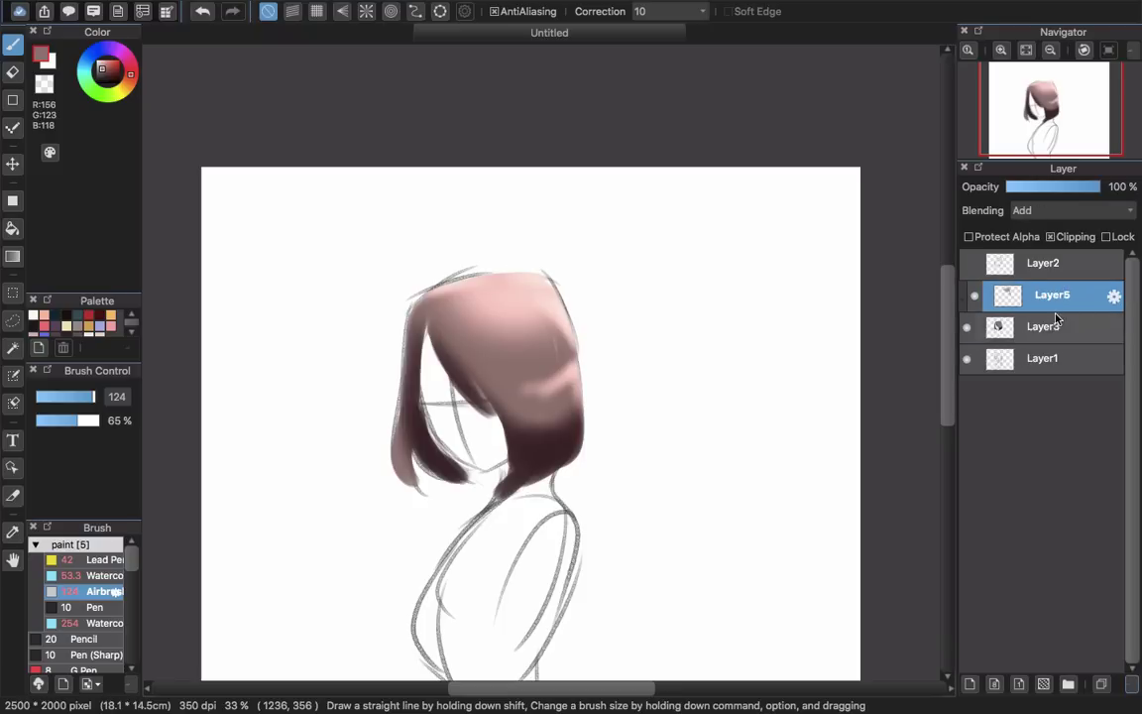
pyautogui.press('Delete')
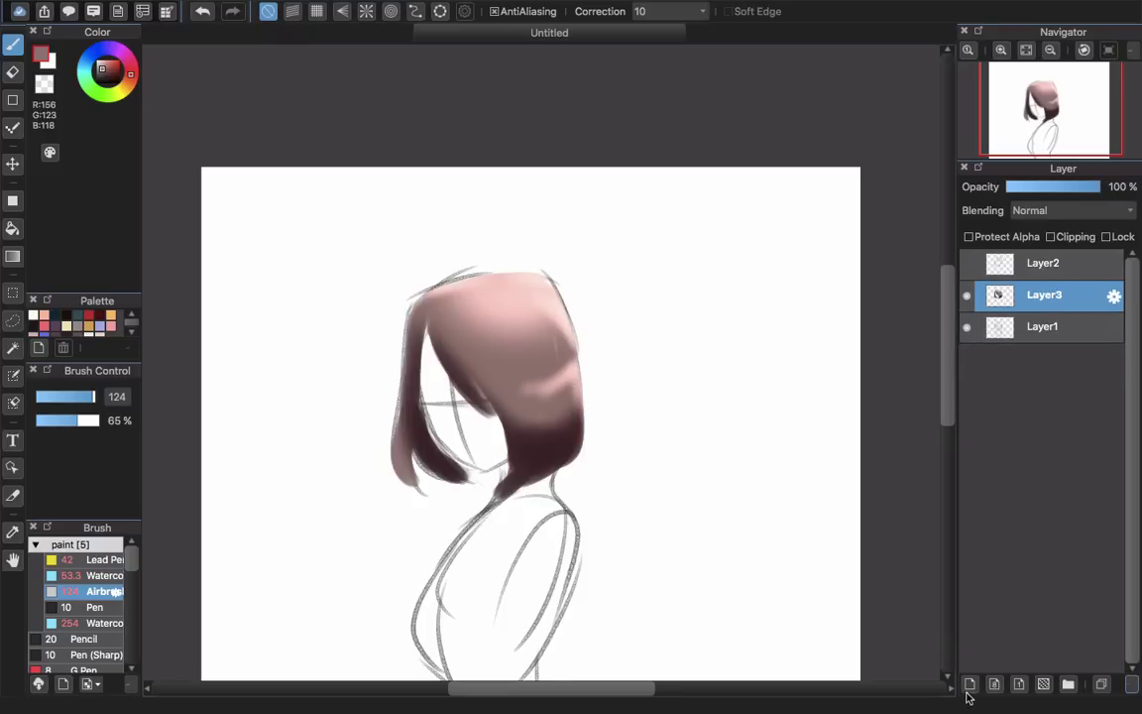
# Step: Duplicate the merged hair layer and hide the lower copy
pyautogui.press('super+v')
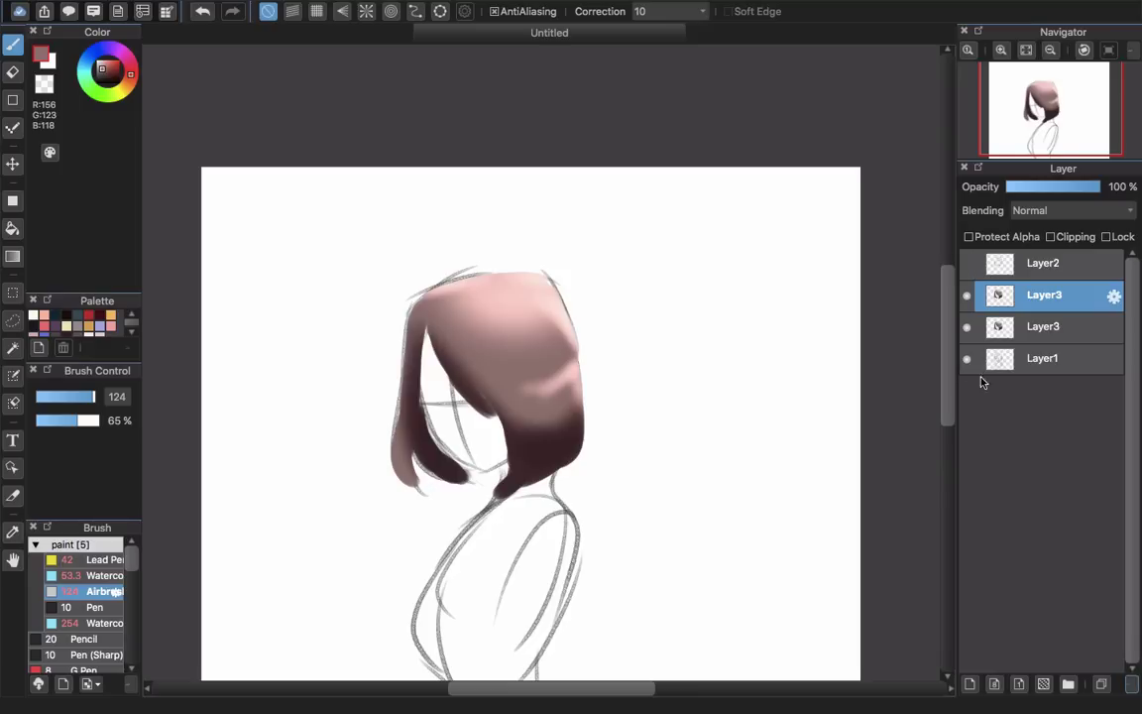
pyautogui.click(966, 326)
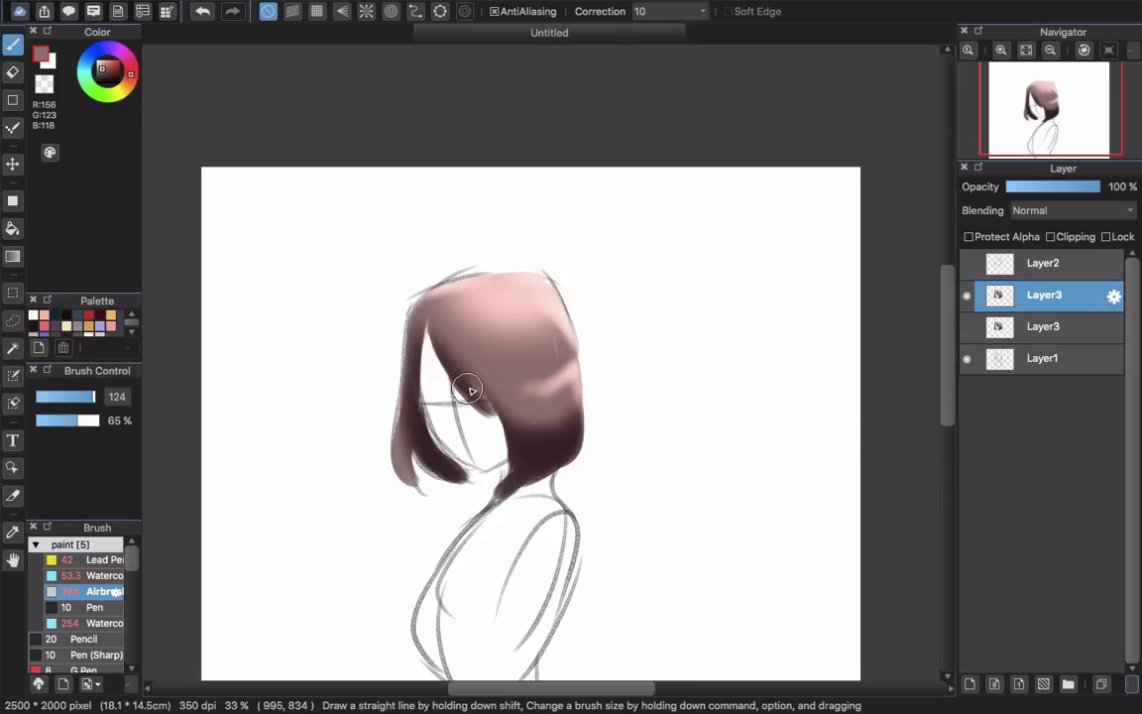
# Step: Paint dark strands over the far-side hair with the Watercolor brush in sampled R66 G35 B39 at 49% opacity
pyautogui.scroll(3, 446, 433)
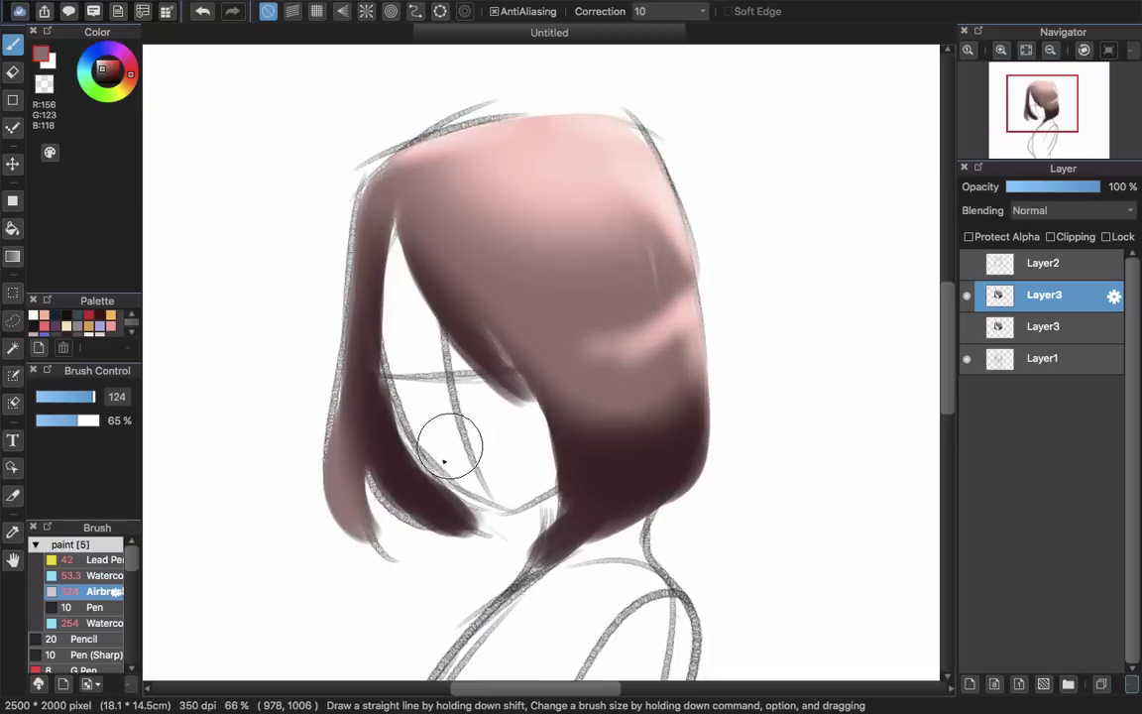
pyautogui.rightClick(412, 490)
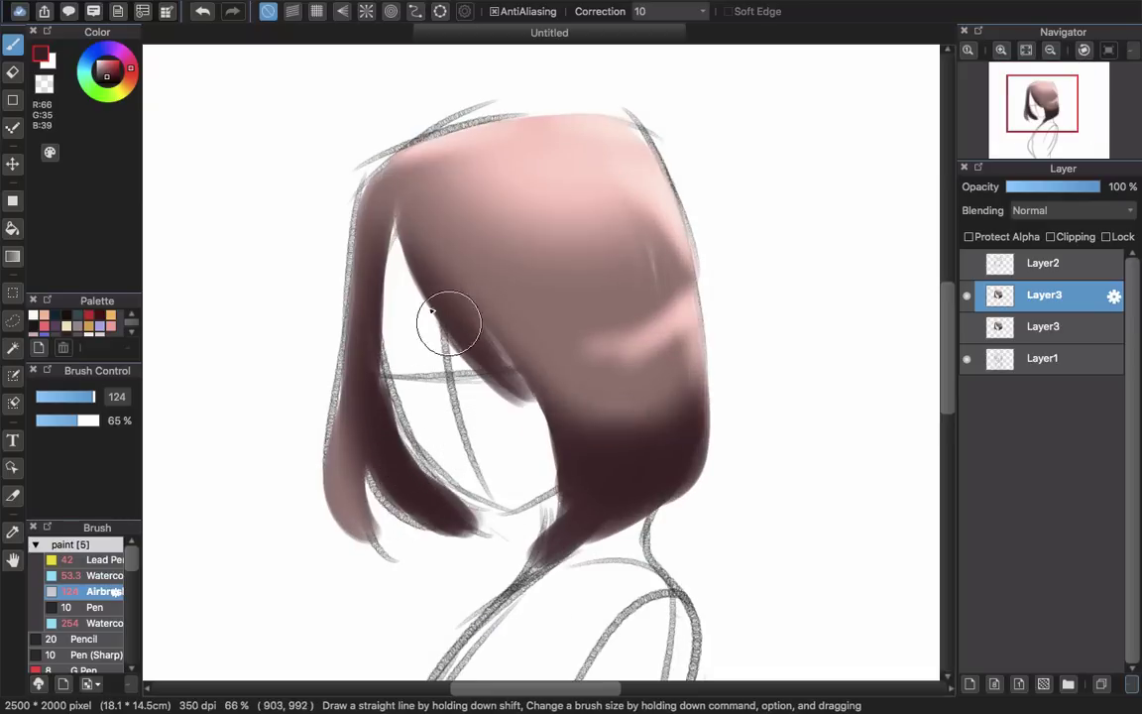
pyautogui.moveTo(387, 395)
pyautogui.mouseDown()
pyautogui.moveTo(334, 408)
pyautogui.moveTo(339, 401)
pyautogui.mouseUp()
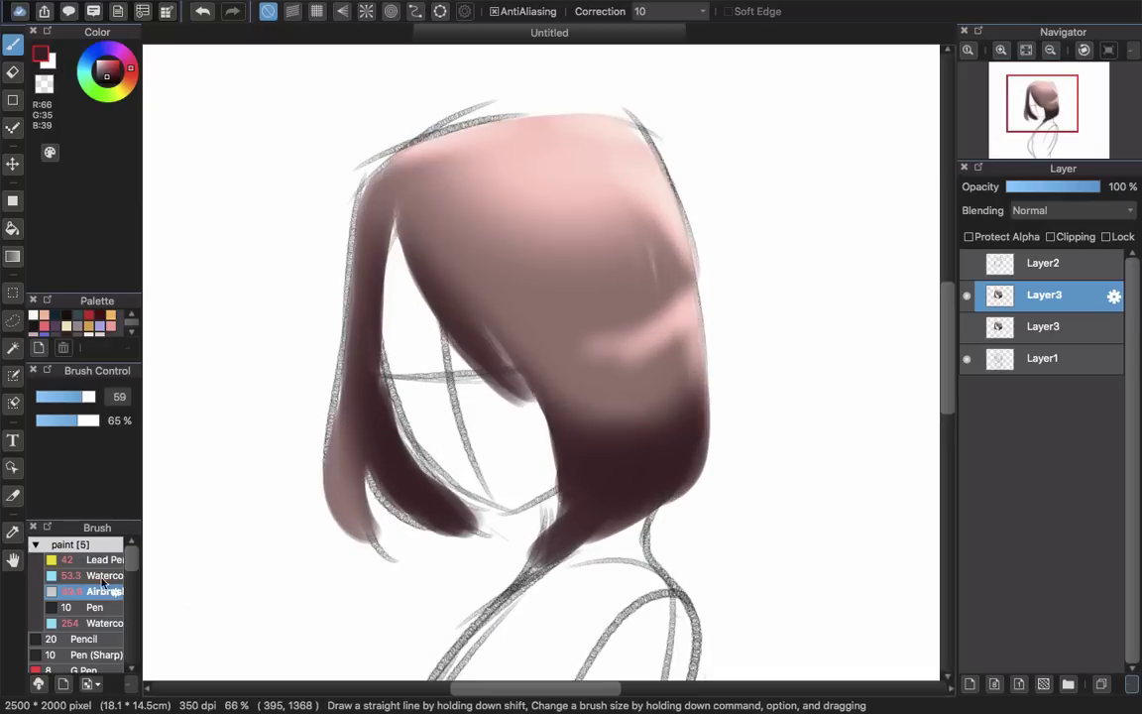
pyautogui.click(104, 574)
pyautogui.moveTo(361, 513)
pyautogui.mouseDown()
pyautogui.moveTo(370, 450)
pyautogui.moveTo(358, 440)
pyautogui.moveTo(382, 541)
pyautogui.moveTo(355, 466)
pyautogui.mouseUp()
pyautogui.moveTo(373, 275); pyautogui.dragTo(382, 540)
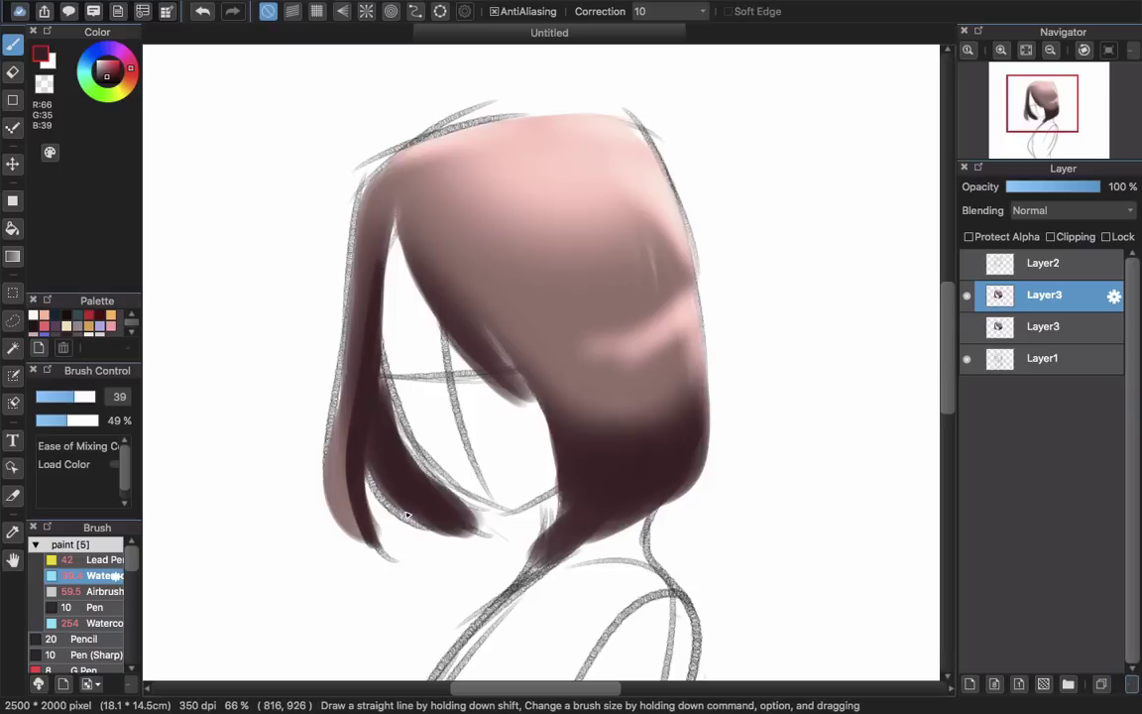
pyautogui.moveTo(389, 365)
pyautogui.mouseDown()
pyautogui.moveTo(441, 503)
pyautogui.moveTo(399, 421)
pyautogui.moveTo(466, 520)
pyautogui.moveTo(449, 492)
pyautogui.moveTo(479, 511)
pyautogui.moveTo(386, 418)
pyautogui.moveTo(422, 467)
pyautogui.moveTo(490, 517)
pyautogui.moveTo(378, 332)
pyautogui.moveTo(398, 462)
pyautogui.moveTo(449, 495)
pyautogui.moveTo(458, 523)
pyautogui.moveTo(423, 521)
pyautogui.mouseUp()
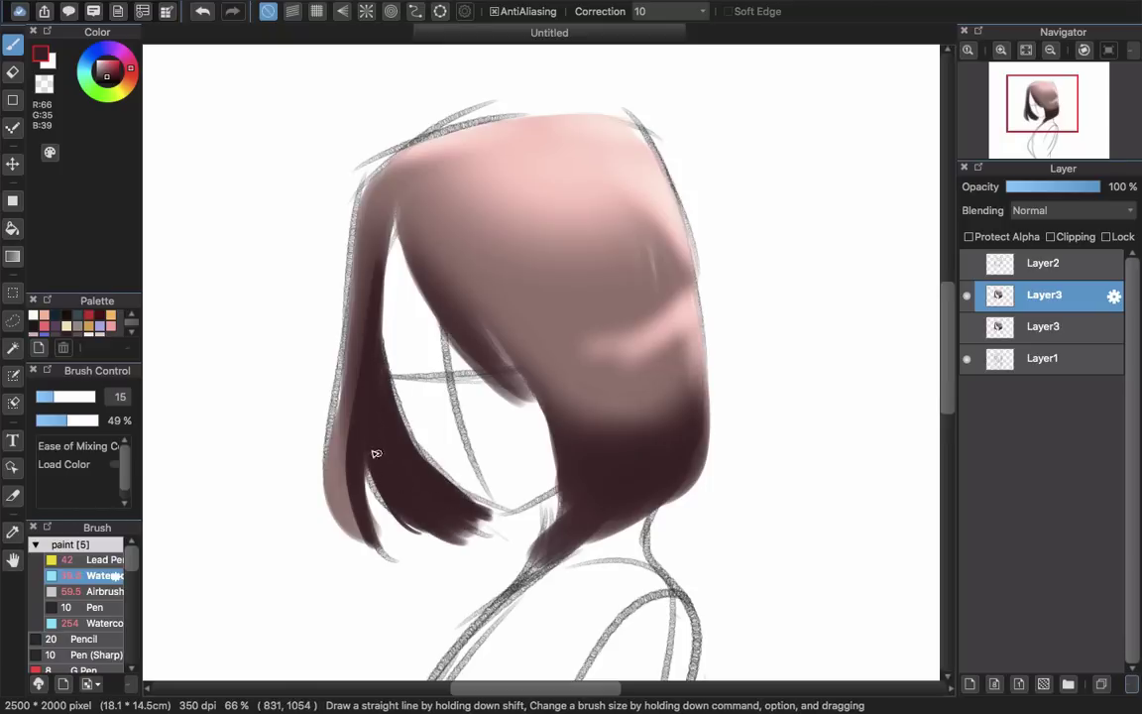
pyautogui.moveTo(359, 442)
pyautogui.mouseDown()
pyautogui.moveTo(374, 438)
pyautogui.moveTo(395, 479)
pyautogui.moveTo(439, 517)
pyautogui.mouseUp()
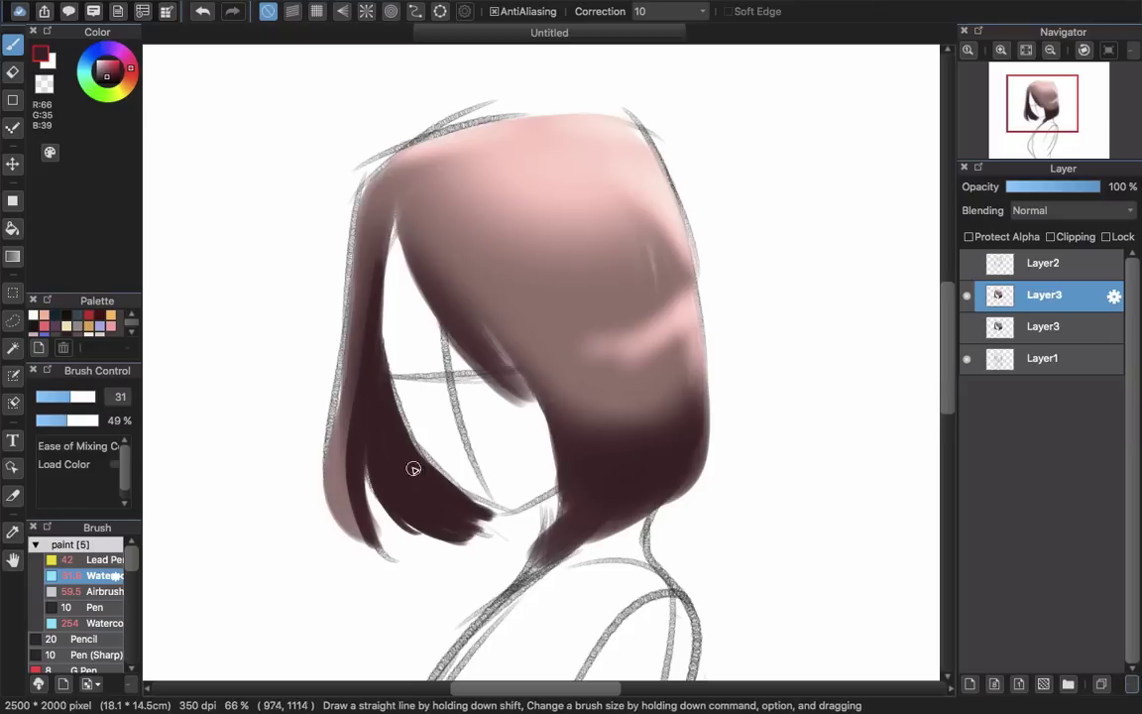
# Step: Paint the lower near-side hair dark and add loose strands along the back edge of the bob
pyautogui.scroll(-5, 483, 451)
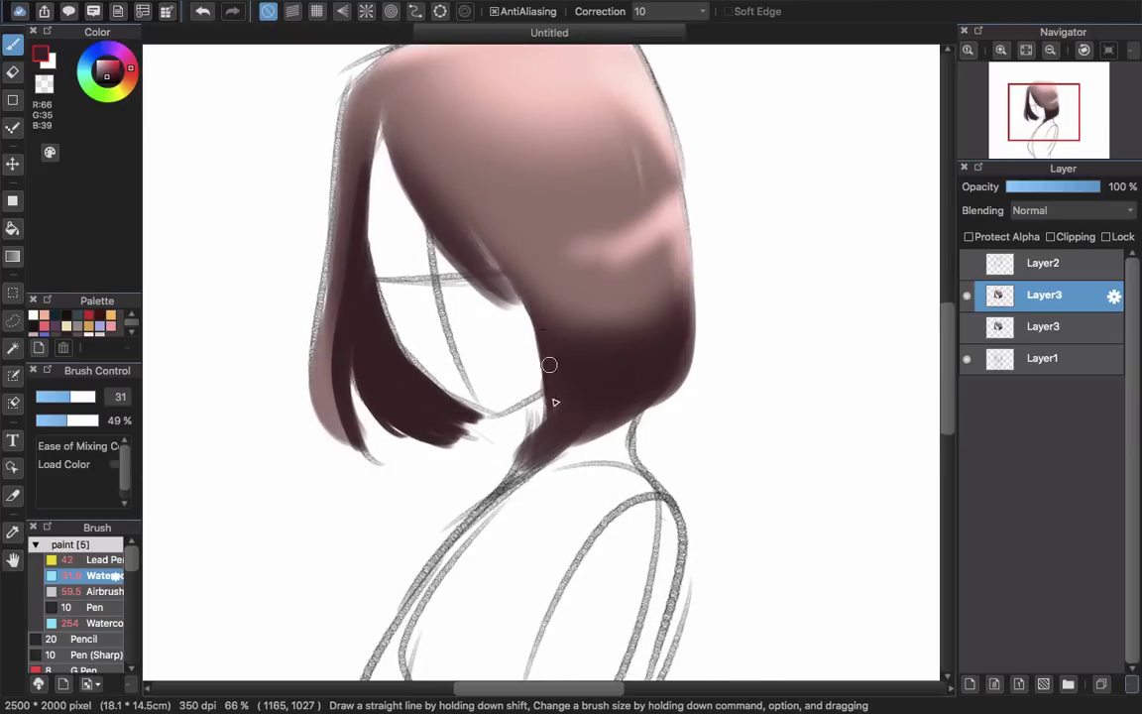
pyautogui.moveTo(583, 395); pyautogui.dragTo(603, 392)
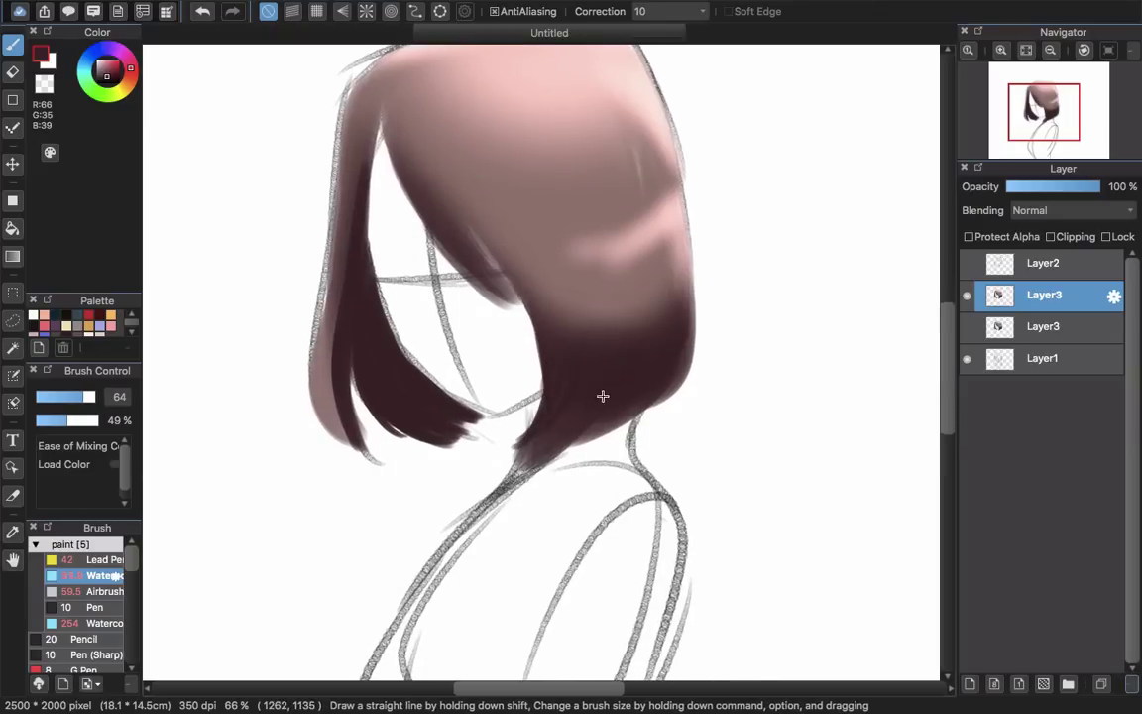
pyautogui.moveTo(615, 343); pyautogui.dragTo(540, 423)
pyautogui.moveTo(643, 374); pyautogui.dragTo(612, 383)
pyautogui.moveTo(678, 183); pyautogui.dragTo(707, 368)
pyautogui.moveTo(697, 282)
pyautogui.mouseDown()
pyautogui.moveTo(674, 388)
pyautogui.moveTo(693, 298)
pyautogui.moveTo(695, 368)
pyautogui.mouseUp()
pyautogui.moveTo(691, 250); pyautogui.dragTo(707, 325)
# Step: Paint dark strands along the front edge of the near-side hair, from beside the face down to the lower section
pyautogui.hscroll(-5, 561, 432)
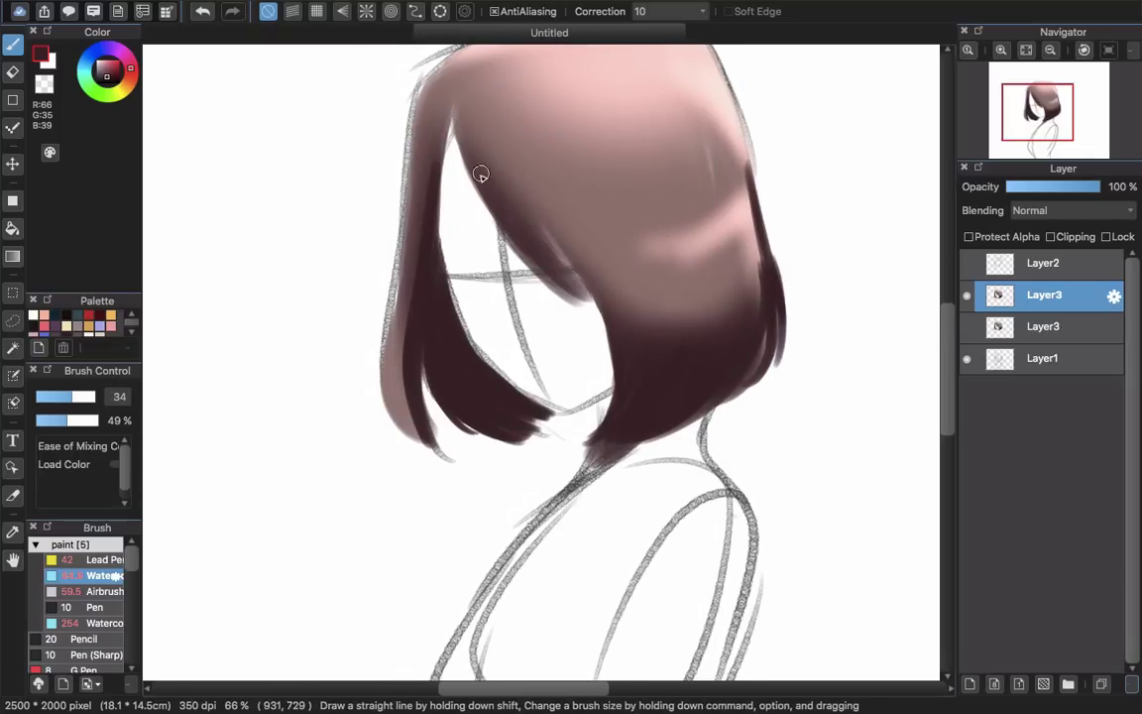
pyautogui.moveTo(482, 177); pyautogui.dragTo(575, 252)
pyautogui.moveTo(456, 114); pyautogui.dragTo(572, 245)
pyautogui.moveTo(485, 173); pyautogui.dragTo(634, 309)
pyautogui.press('super+z')
pyautogui.press('super+z')
pyautogui.moveTo(503, 248); pyautogui.dragTo(542, 224)
pyautogui.moveTo(484, 150); pyautogui.dragTo(545, 270)
pyautogui.moveTo(468, 191); pyautogui.dragTo(593, 294)
pyautogui.moveTo(470, 159); pyautogui.dragTo(632, 300)
pyautogui.moveTo(501, 210); pyautogui.dragTo(635, 350)
pyautogui.moveTo(541, 193); pyautogui.dragTo(620, 374)
# Step: Draw long dark strands down the back of the near-side hair with the Watercolor brush at size 40
pyautogui.moveTo(547, 177)
pyautogui.mouseDown()
pyautogui.moveTo(482, 380)
pyautogui.moveTo(455, 382)
pyautogui.moveTo(452, 248)
pyautogui.mouseUp()
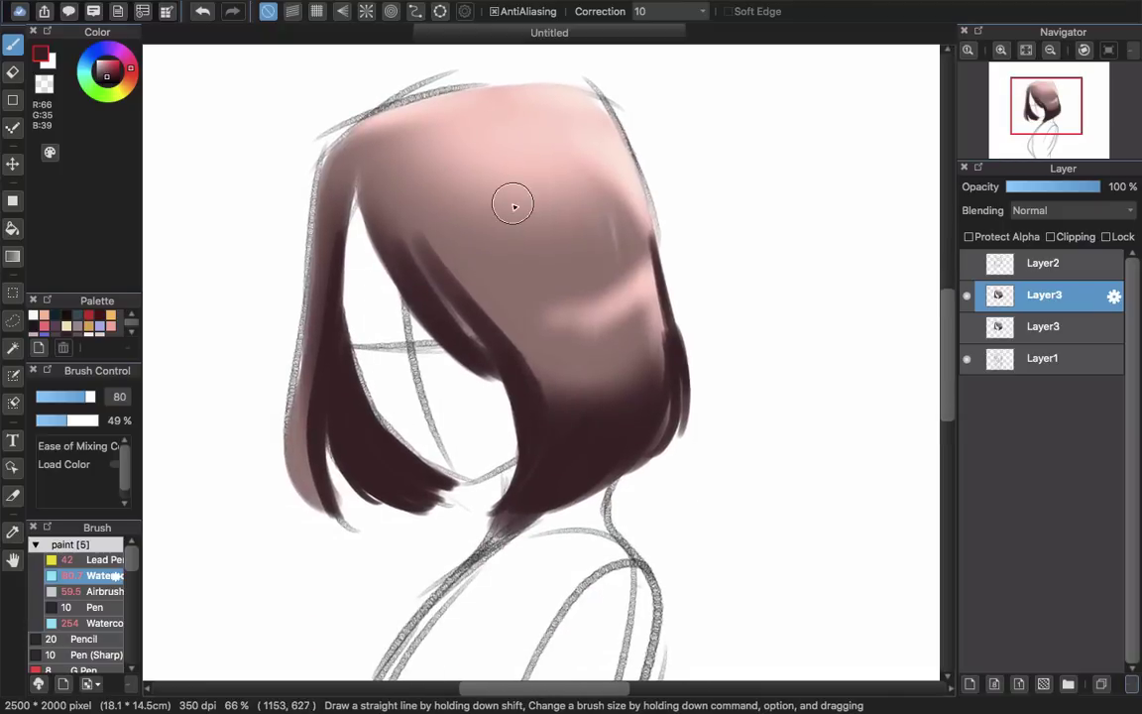
pyautogui.press('[')
pyautogui.press('[')
pyautogui.press('[')
pyautogui.press('[')
pyautogui.moveTo(541, 308); pyautogui.dragTo(555, 501)
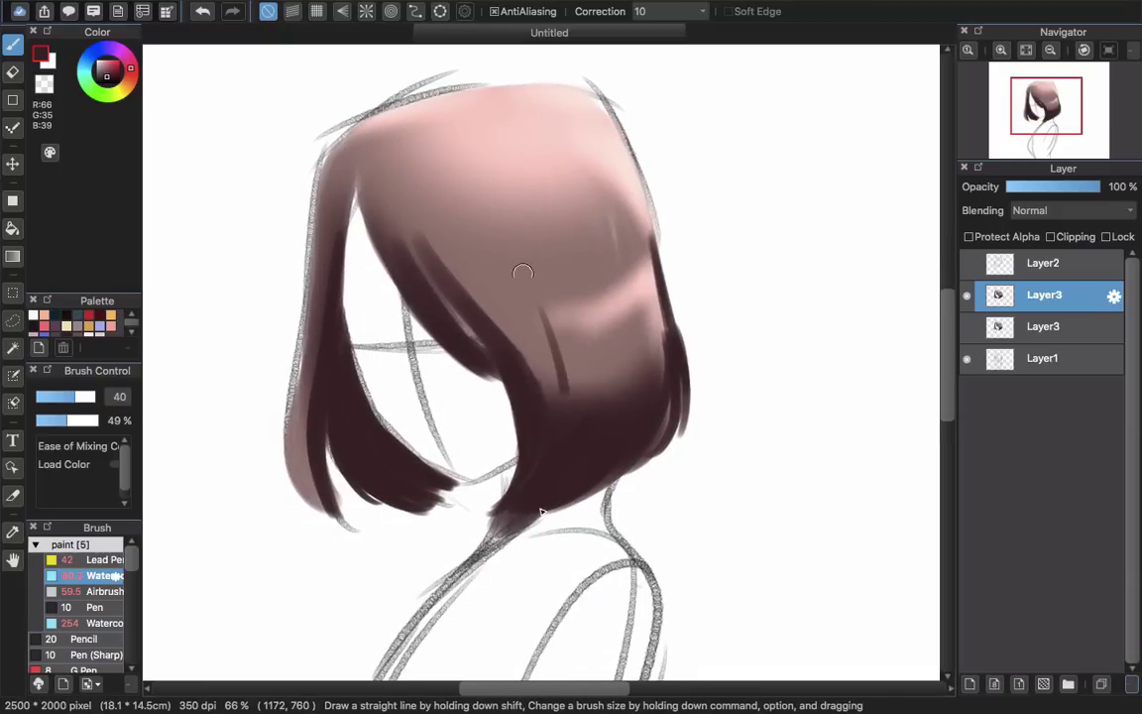
pyautogui.moveTo(597, 278)
pyautogui.mouseDown()
pyautogui.moveTo(609, 443)
pyautogui.moveTo(583, 481)
pyautogui.mouseUp()
pyautogui.press('super+z')
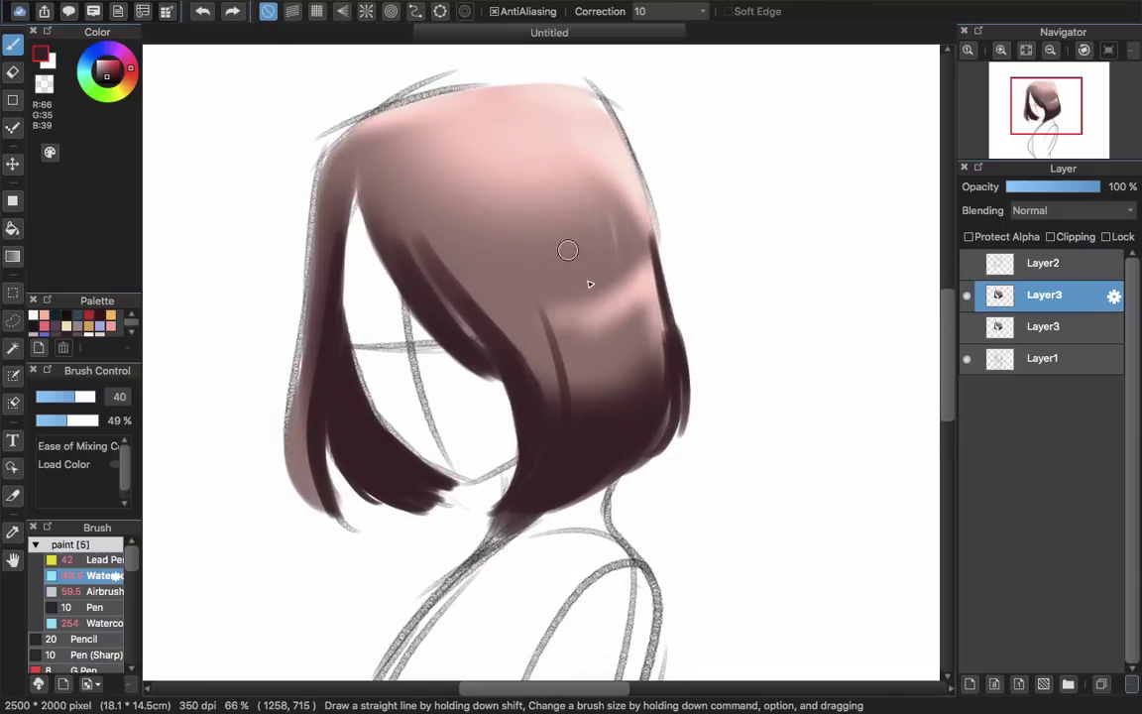
pyautogui.moveTo(571, 256); pyautogui.dragTo(597, 402)
pyautogui.moveTo(612, 245)
pyautogui.mouseDown()
pyautogui.moveTo(653, 383)
pyautogui.moveTo(611, 478)
pyautogui.mouseUp()
pyautogui.press('super+z')
pyautogui.moveTo(605, 230)
pyautogui.mouseDown()
pyautogui.moveTo(654, 397)
pyautogui.moveTo(592, 451)
pyautogui.mouseUp()
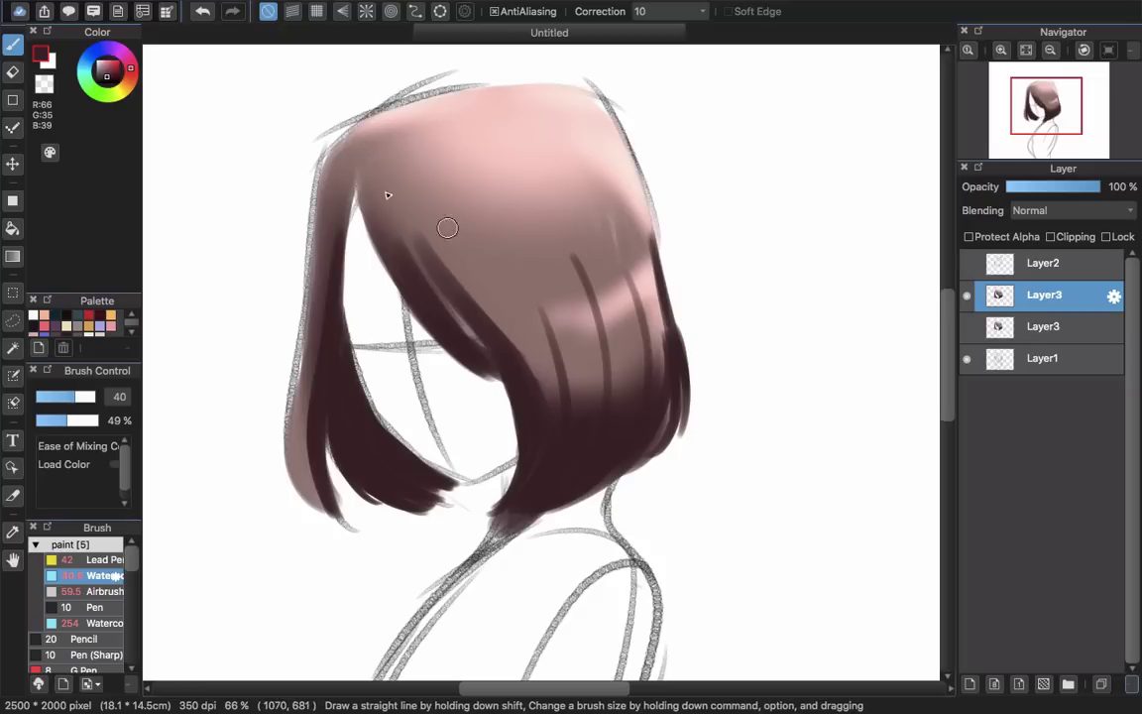
# Step: Draw thin dark lines at the hair parting and along the top edge at brush size 24
pyautogui.moveTo(392, 141)
pyautogui.mouseDown()
pyautogui.moveTo(358, 159)
pyautogui.moveTo(440, 106)
pyautogui.mouseUp()
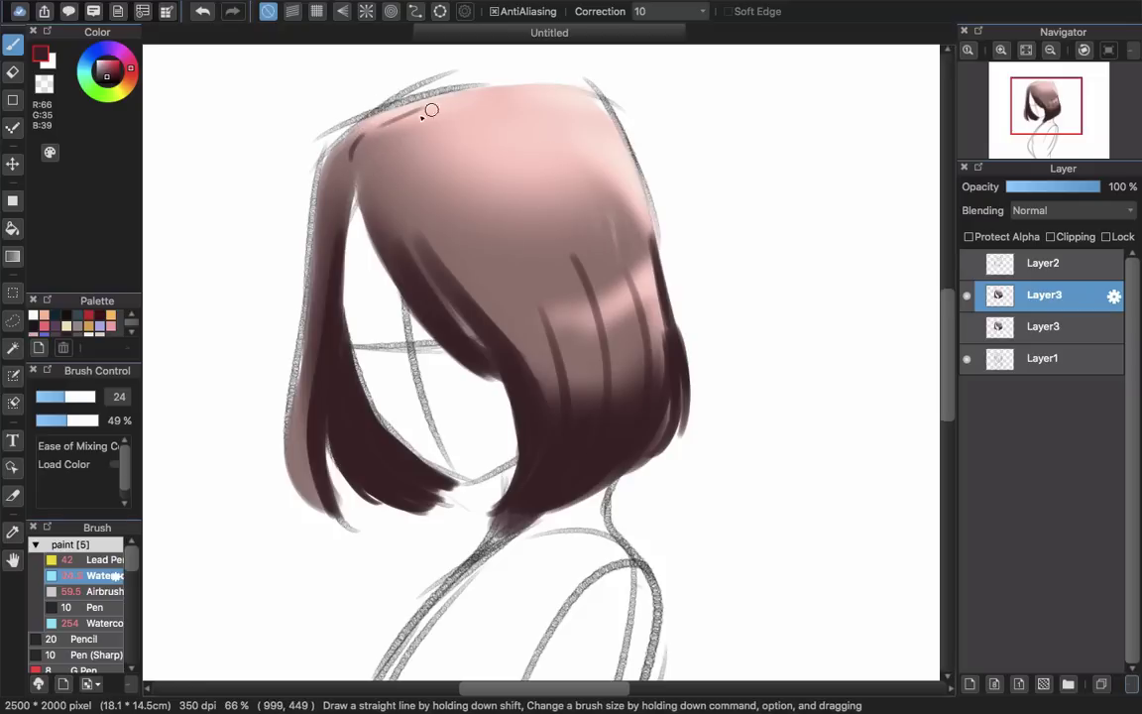
pyautogui.moveTo(509, 95); pyautogui.dragTo(525, 91)
pyautogui.press('super+z')
pyautogui.moveTo(398, 118); pyautogui.dragTo(465, 91)
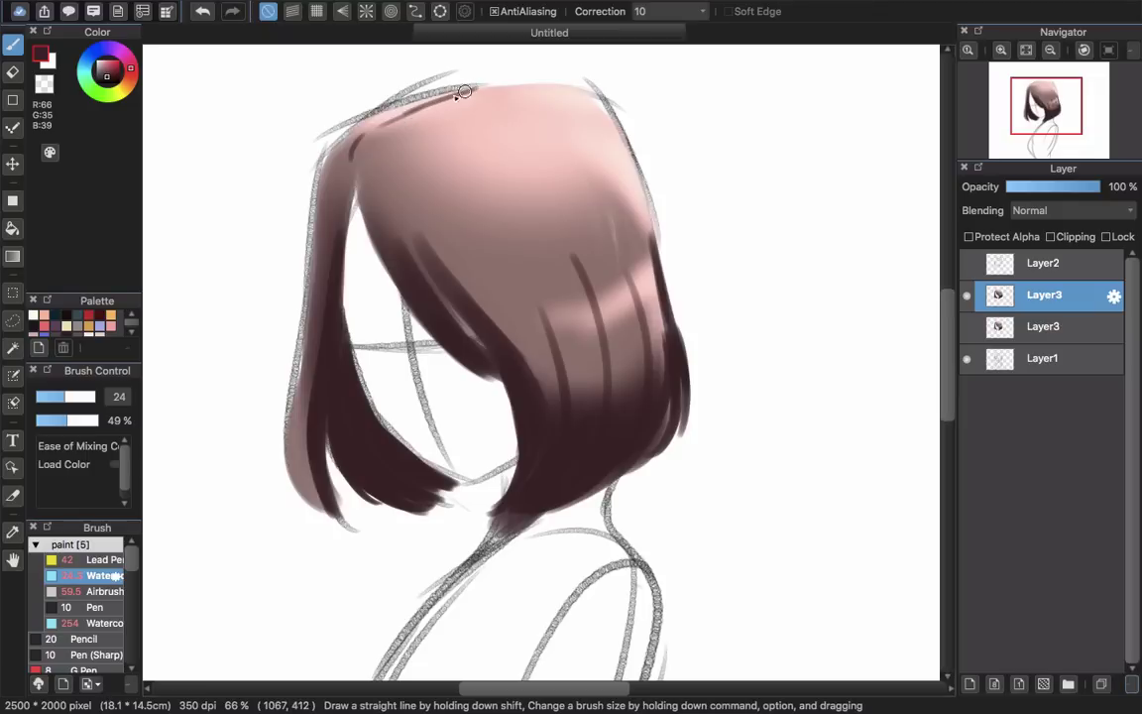
# Step: Sample the hair midtone R151 G119 B115 and blend it over the dark strands on the front of the near-side hair
pyautogui.scroll(1, 477, 213)
pyautogui.hscroll(1, 478, 213)
pyautogui.scroll(-1, 482, 232)
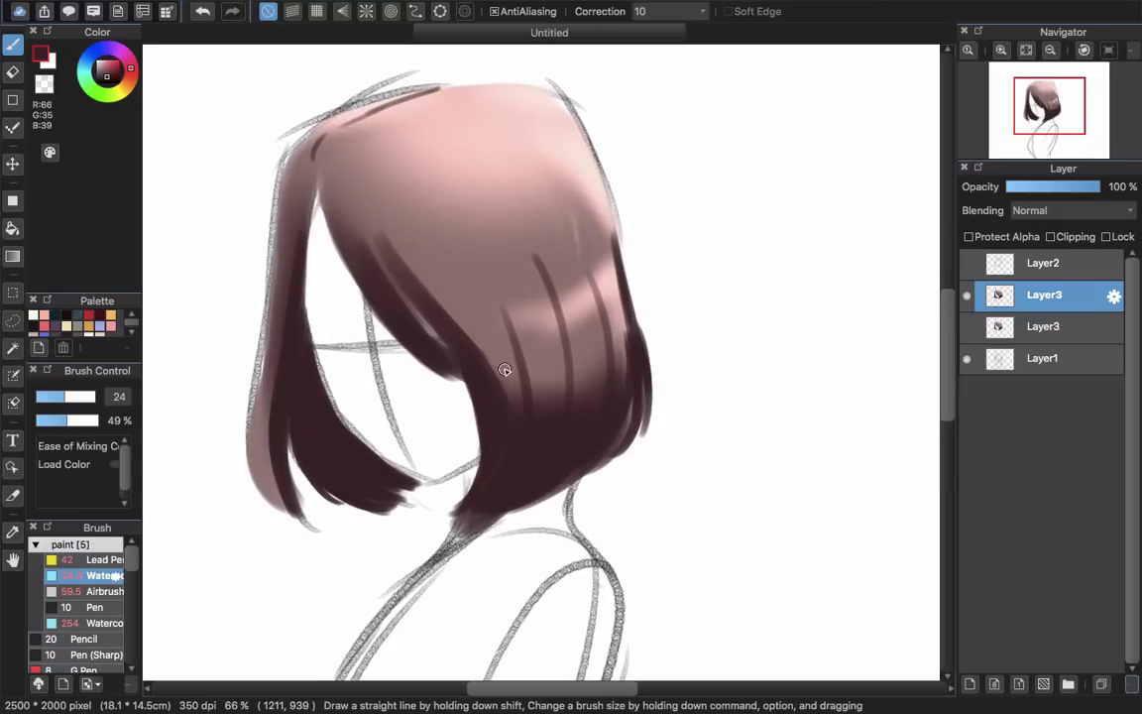
pyautogui.scroll(2, 506, 384)
pyautogui.rightClick(500, 338)
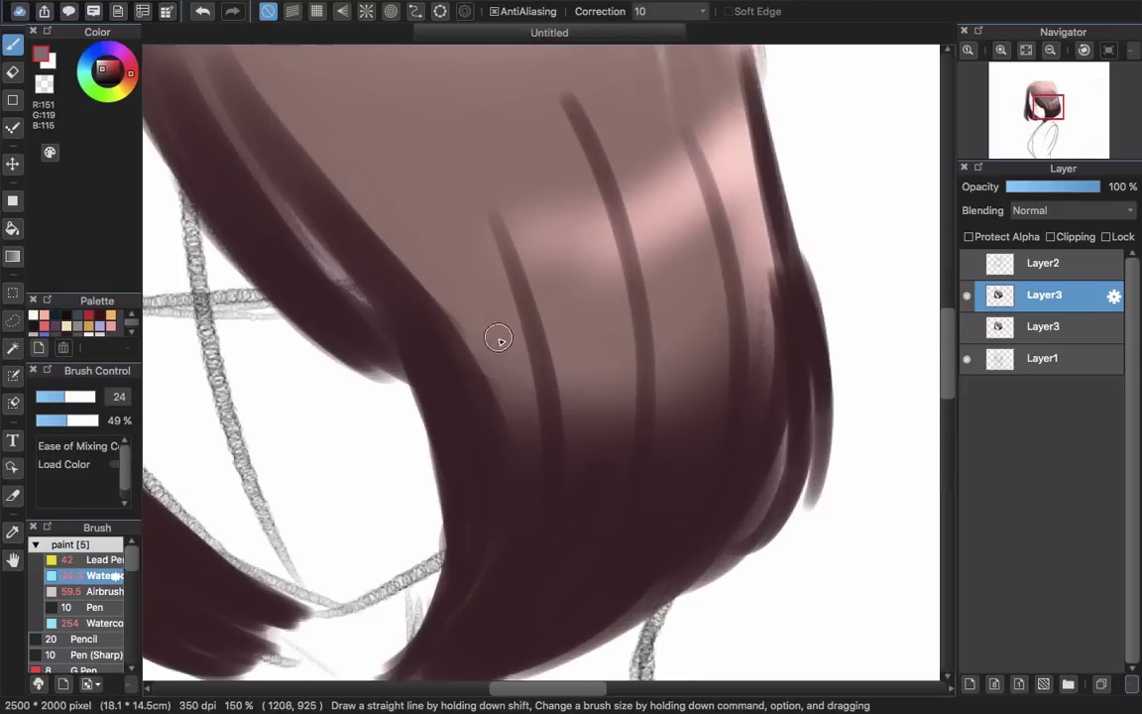
pyautogui.scroll(-3, 498, 347)
pyautogui.moveTo(412, 284)
pyautogui.mouseDown()
pyautogui.moveTo(469, 236)
pyautogui.moveTo(438, 253)
pyautogui.mouseUp()
pyautogui.moveTo(371, 209); pyautogui.dragTo(476, 341)
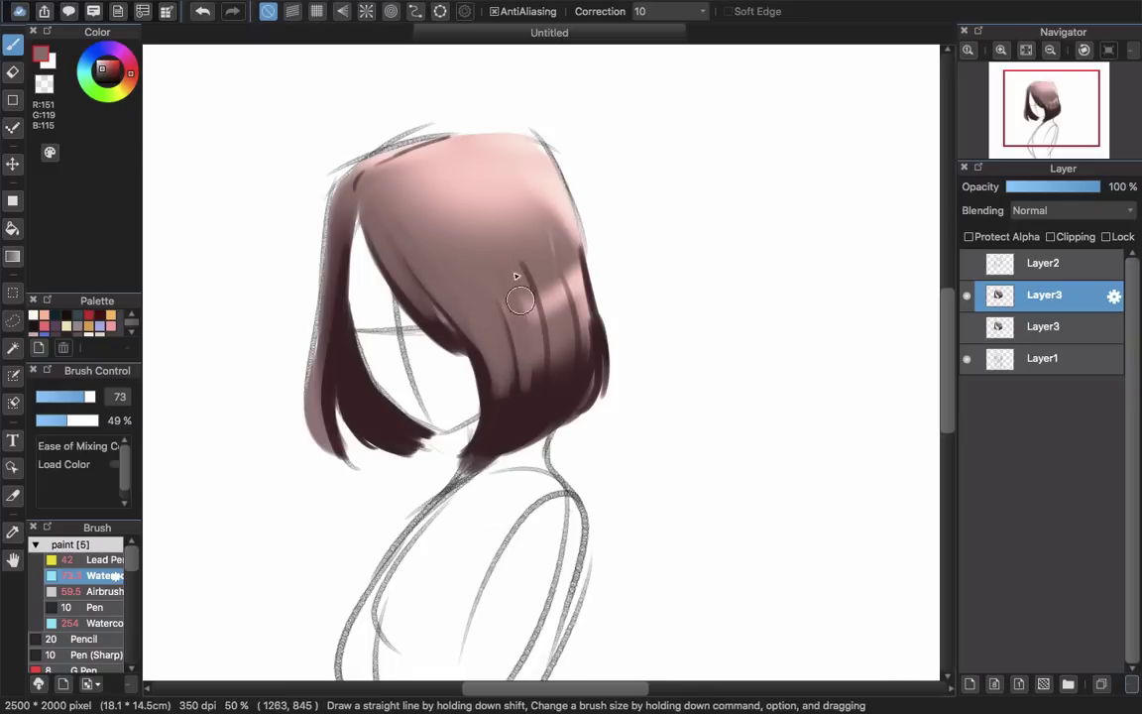
# Step: Undo the last stroke and paint midtone strands through the highlight and dark lower section at the back of the hair
pyautogui.press('super+z')
pyautogui.moveTo(518, 274)
pyautogui.mouseDown()
pyautogui.moveTo(509, 273)
pyautogui.moveTo(553, 341)
pyautogui.mouseUp()
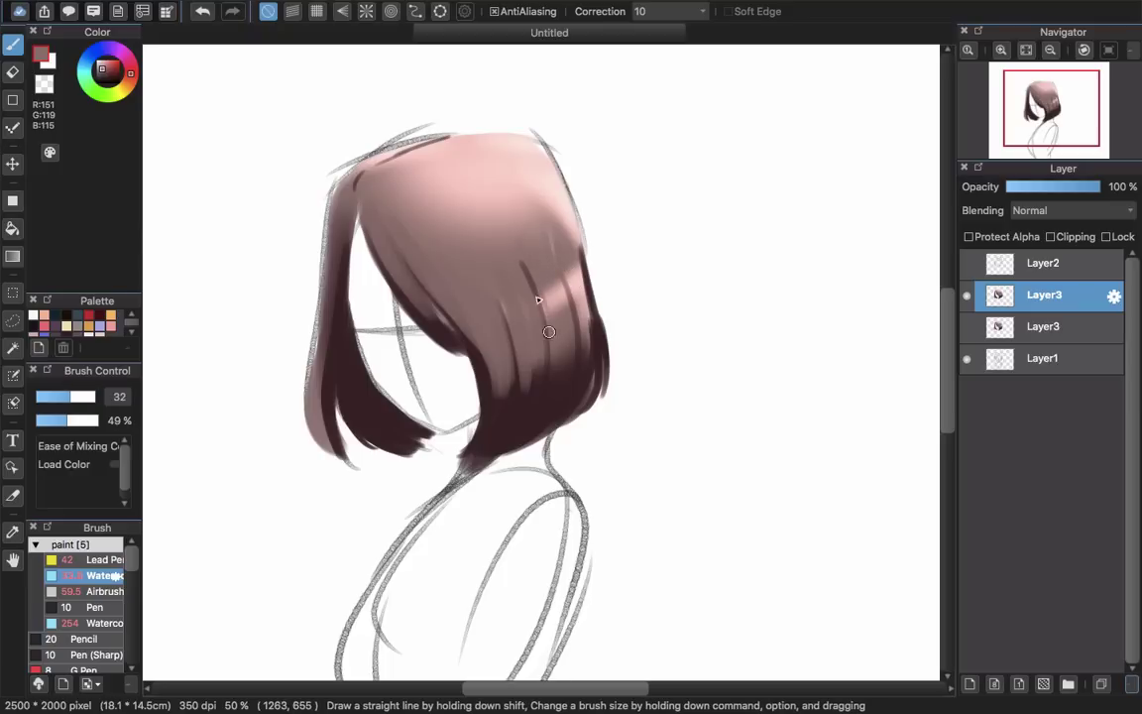
pyautogui.moveTo(542, 290); pyautogui.dragTo(541, 373)
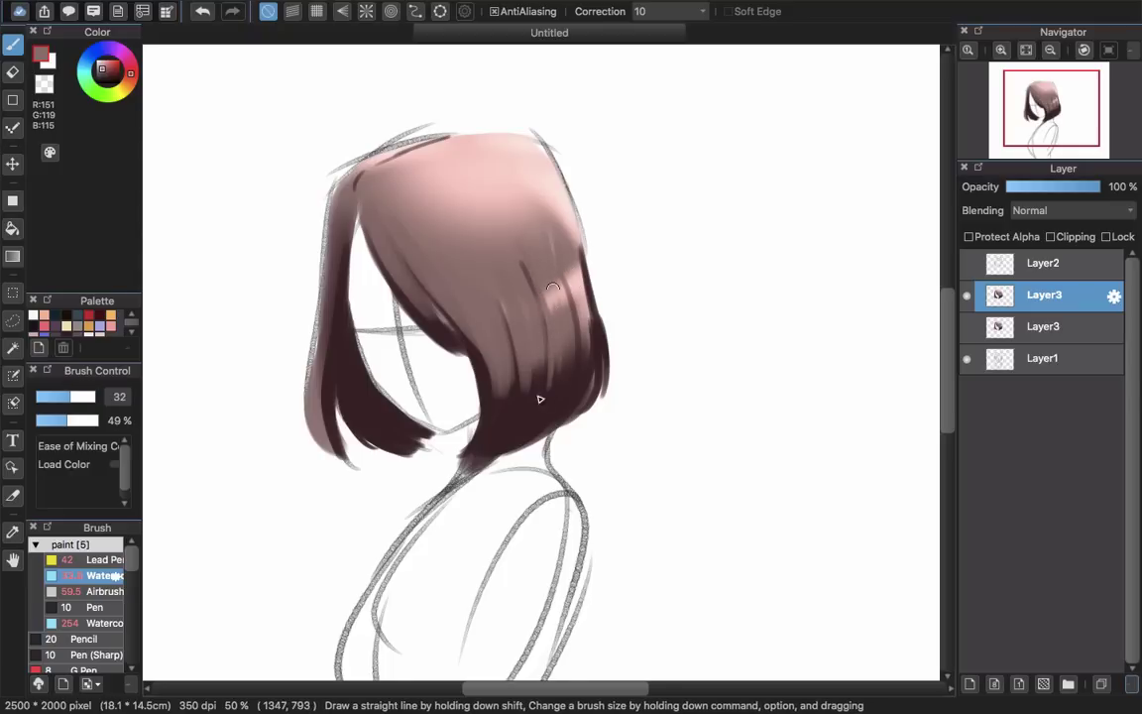
pyautogui.moveTo(565, 298); pyautogui.dragTo(558, 383)
pyautogui.press(']')
pyautogui.press(']')
pyautogui.press(']')
pyautogui.press(']')
pyautogui.moveTo(548, 286); pyautogui.dragTo(555, 384)
pyautogui.press('[')
pyautogui.press('[')
pyautogui.press('[')
pyautogui.moveTo(493, 291); pyautogui.dragTo(508, 405)
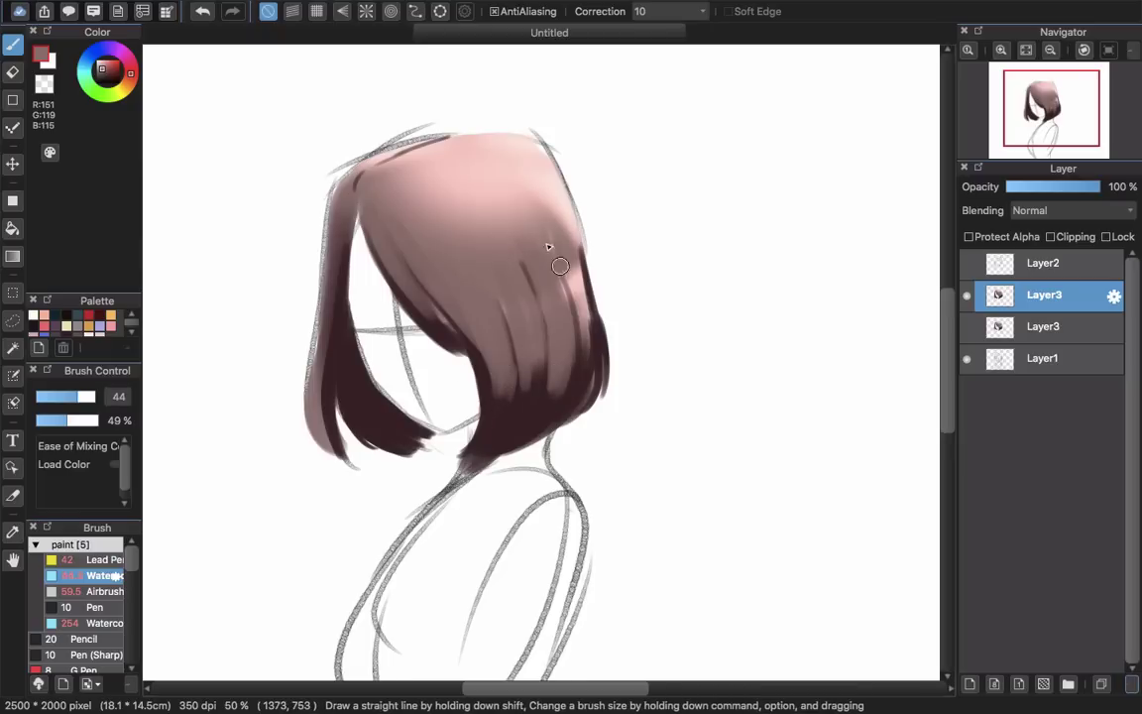
pyautogui.hscroll(-5, 407, 338)
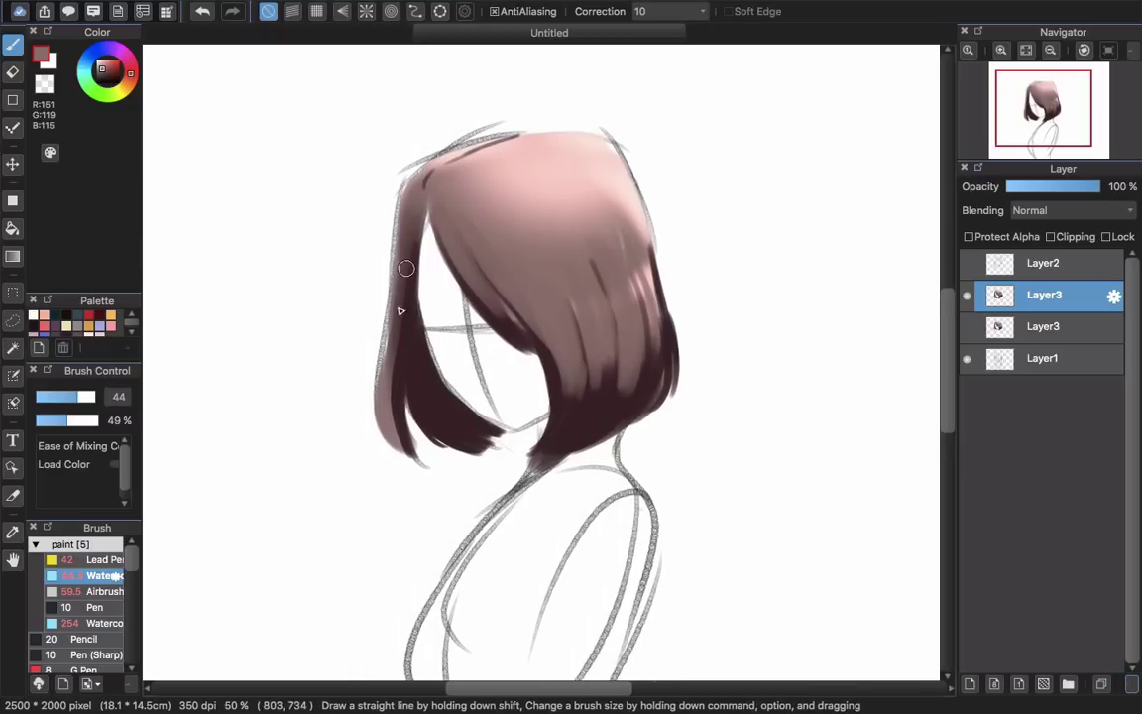
pyautogui.moveTo(408, 338); pyautogui.dragTo(452, 432)
pyautogui.moveTo(414, 375); pyautogui.dragTo(462, 436)
pyautogui.moveTo(408, 341); pyautogui.dragTo(411, 299)
pyautogui.press('super+z')
pyautogui.press('super+z')
pyautogui.press('super+z')
# Step: Sample the lighter midtone R187 G147 B141 and paint soft strands down the middle of the near-side hair
pyautogui.moveTo(449, 379); pyautogui.dragTo(409, 379)
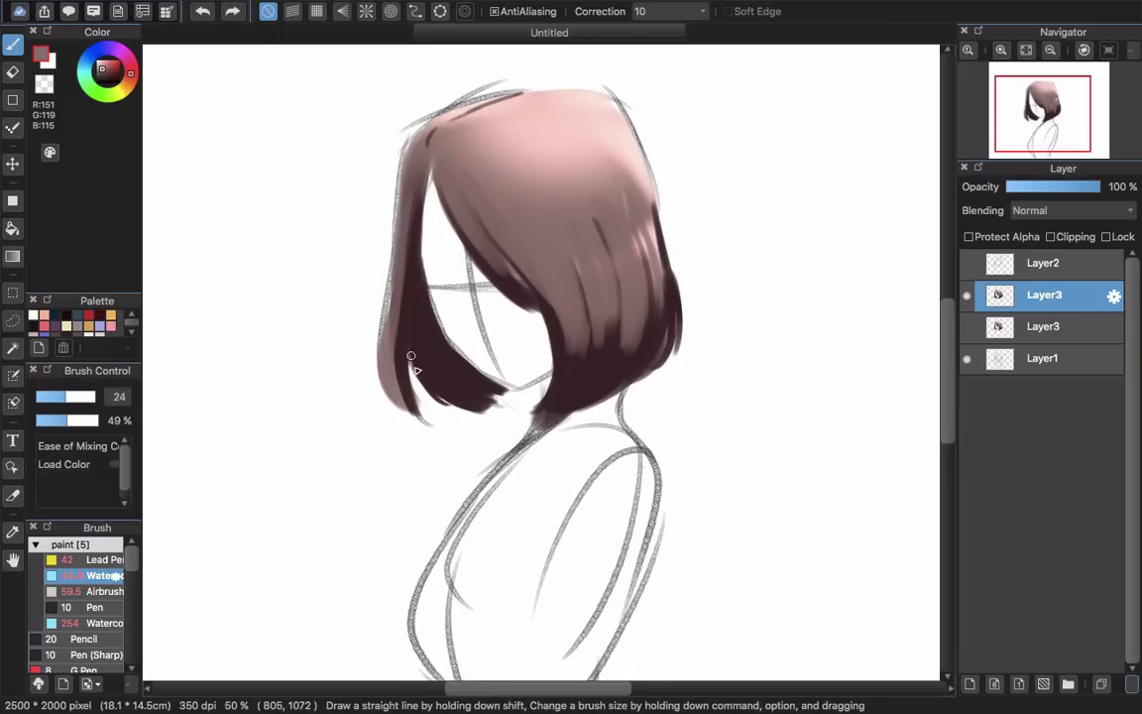
pyautogui.moveTo(431, 163); pyautogui.dragTo(322, 244)
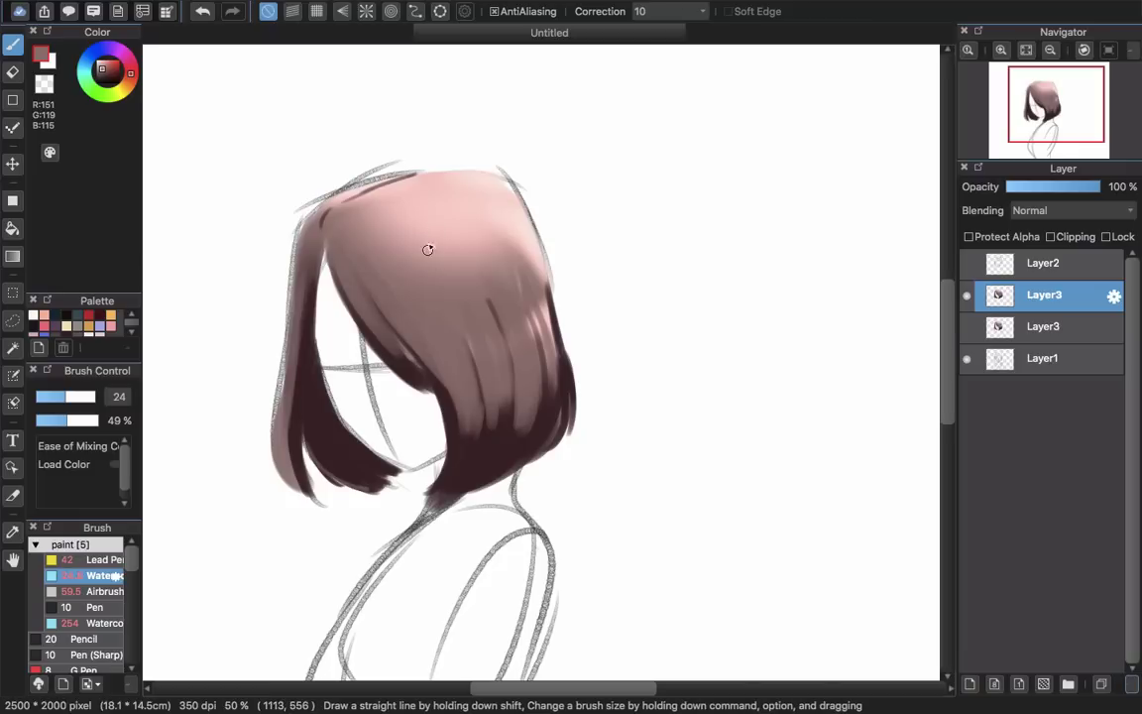
pyautogui.scroll(2, 432, 229)
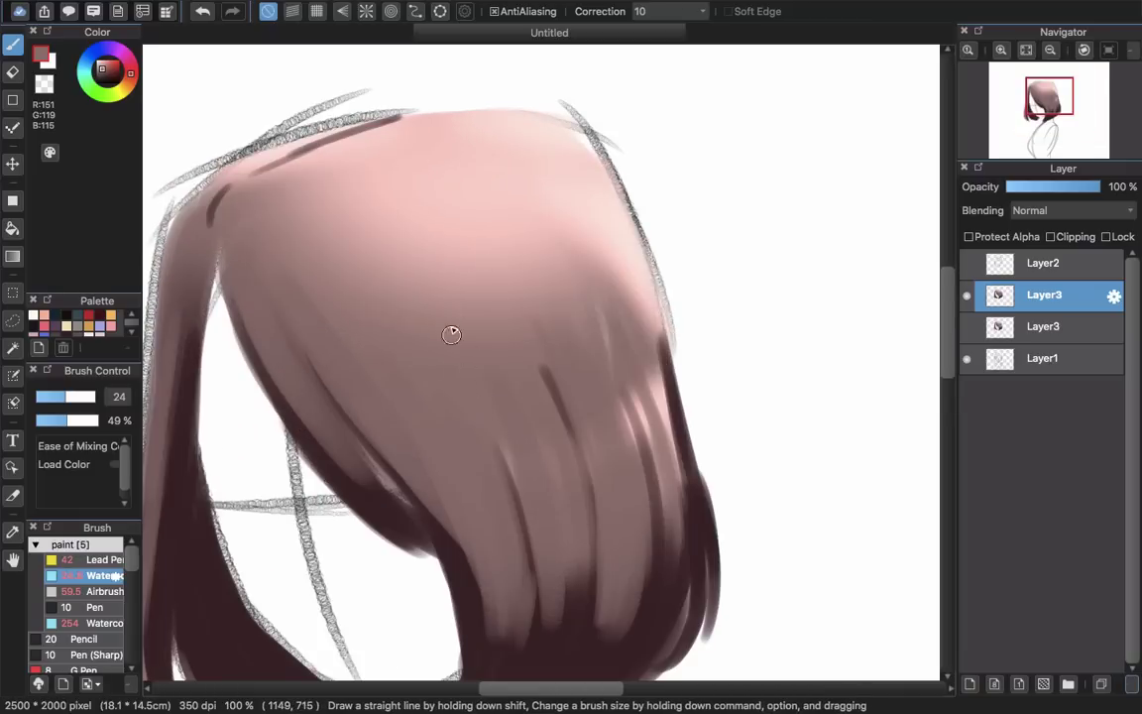
pyautogui.rightClick(409, 276)
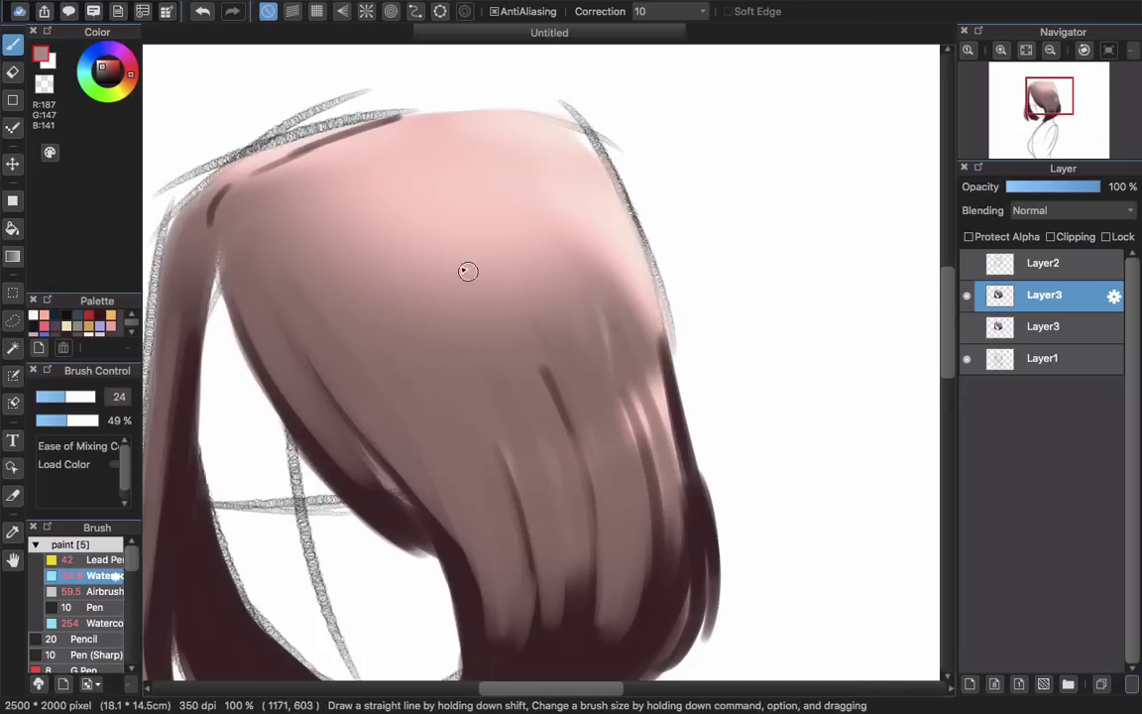
pyautogui.scroll(-1, 458, 286)
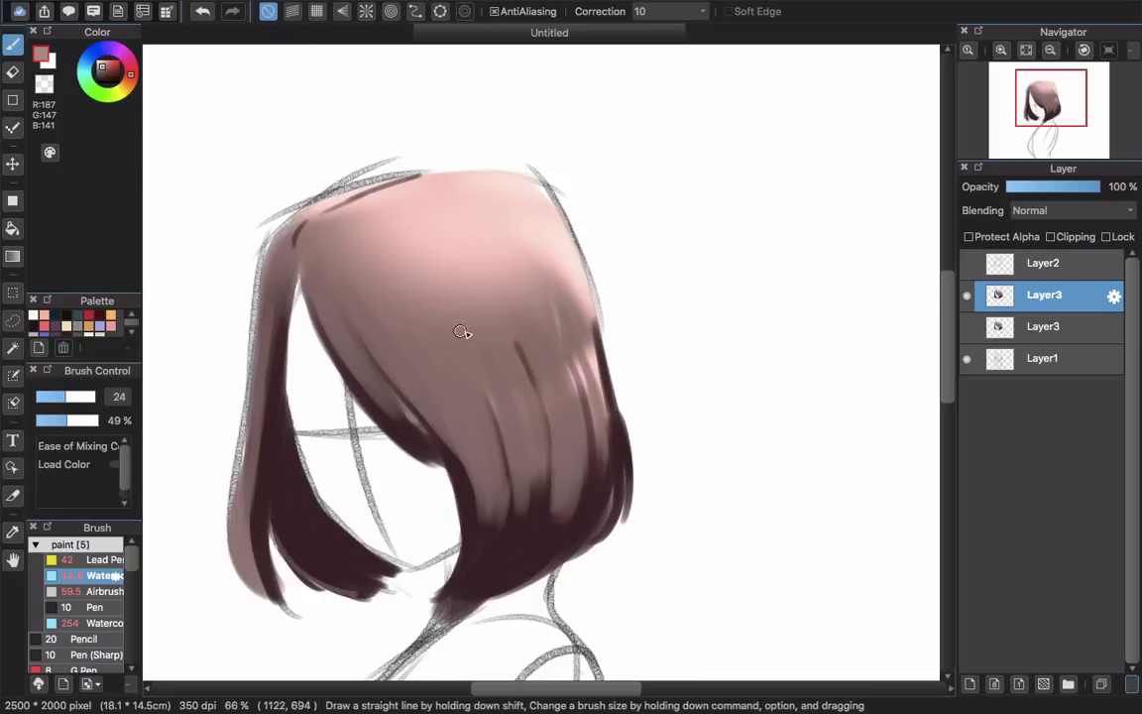
pyautogui.moveTo(418, 349); pyautogui.dragTo(509, 281)
pyautogui.moveTo(343, 245); pyautogui.dragTo(407, 350)
pyautogui.moveTo(342, 281); pyautogui.dragTo(436, 375)
pyautogui.moveTo(325, 246); pyautogui.dragTo(407, 334)
pyautogui.moveTo(349, 263); pyautogui.dragTo(454, 372)
pyautogui.press('super+z')
pyautogui.moveTo(407, 291)
pyautogui.mouseDown()
pyautogui.moveTo(418, 331)
pyautogui.moveTo(489, 418)
pyautogui.mouseUp()
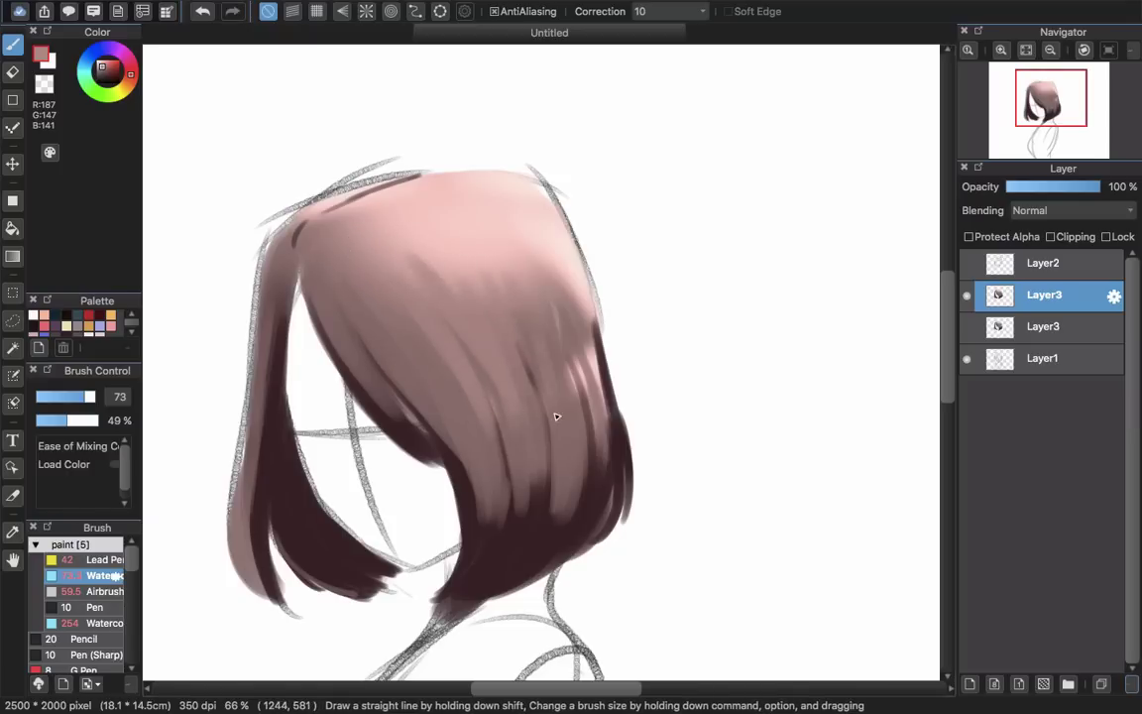
# Step: Paint midtone strands up into the crown highlight, reducing the Watercolor brush to size 46 and 23
pyautogui.press('[')
pyautogui.press('[')
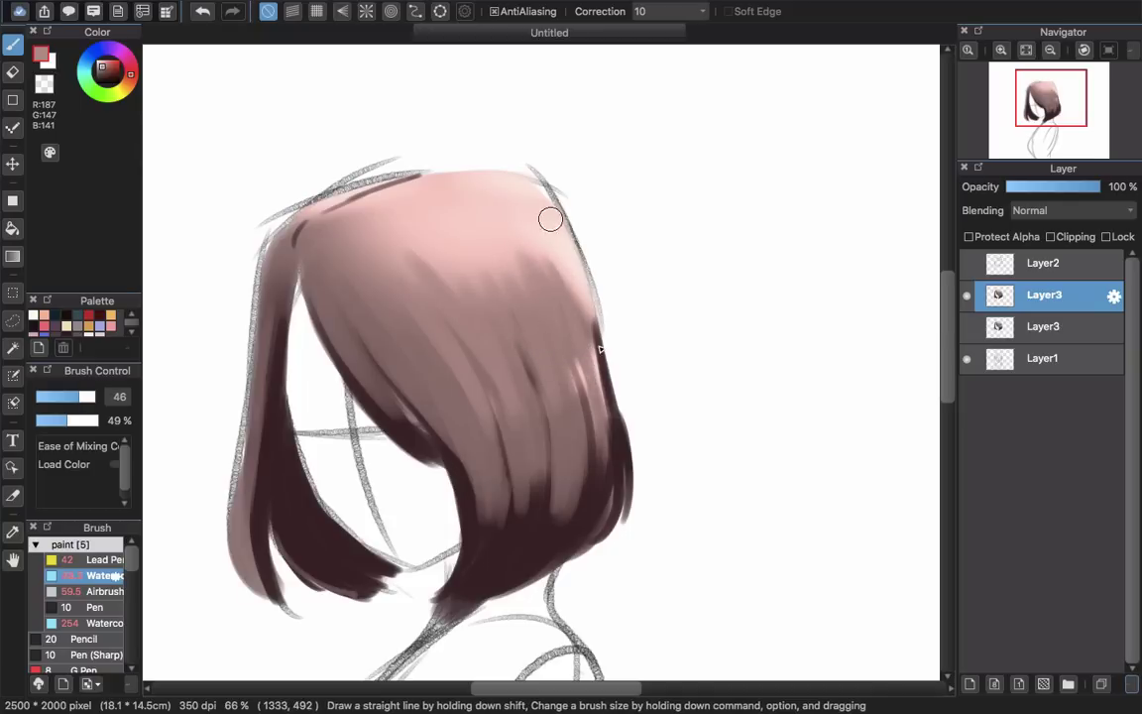
pyautogui.scroll(3, 470, 339)
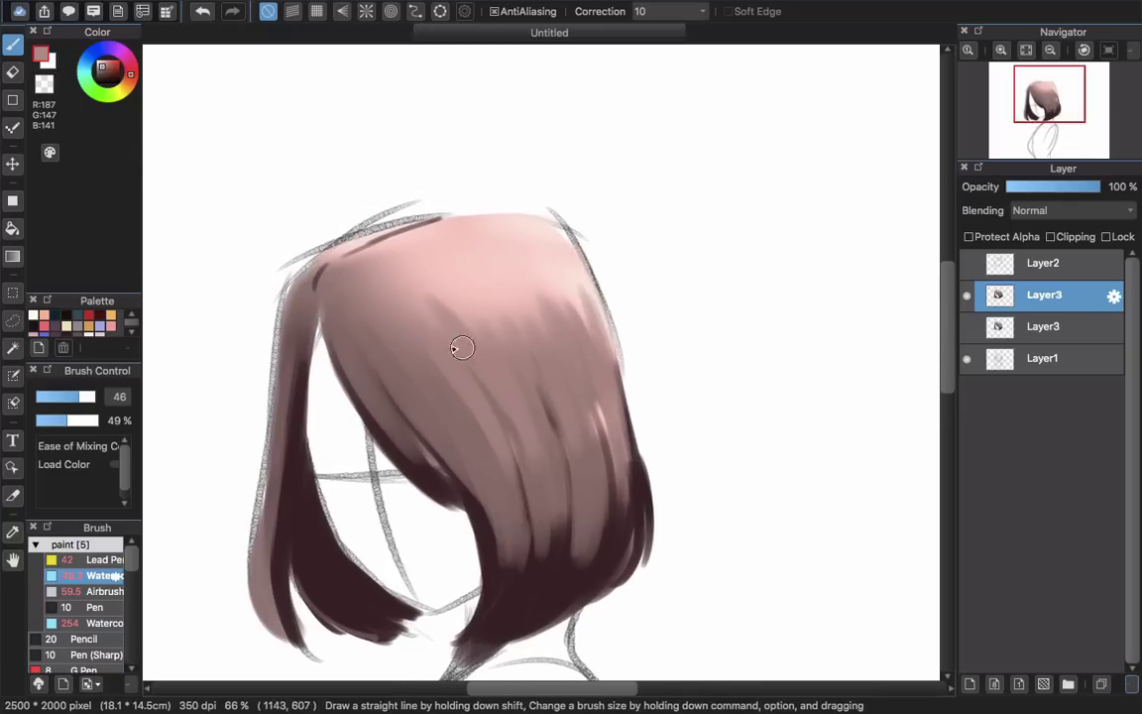
pyautogui.press('[')
pyautogui.press('[')
pyautogui.press('[')
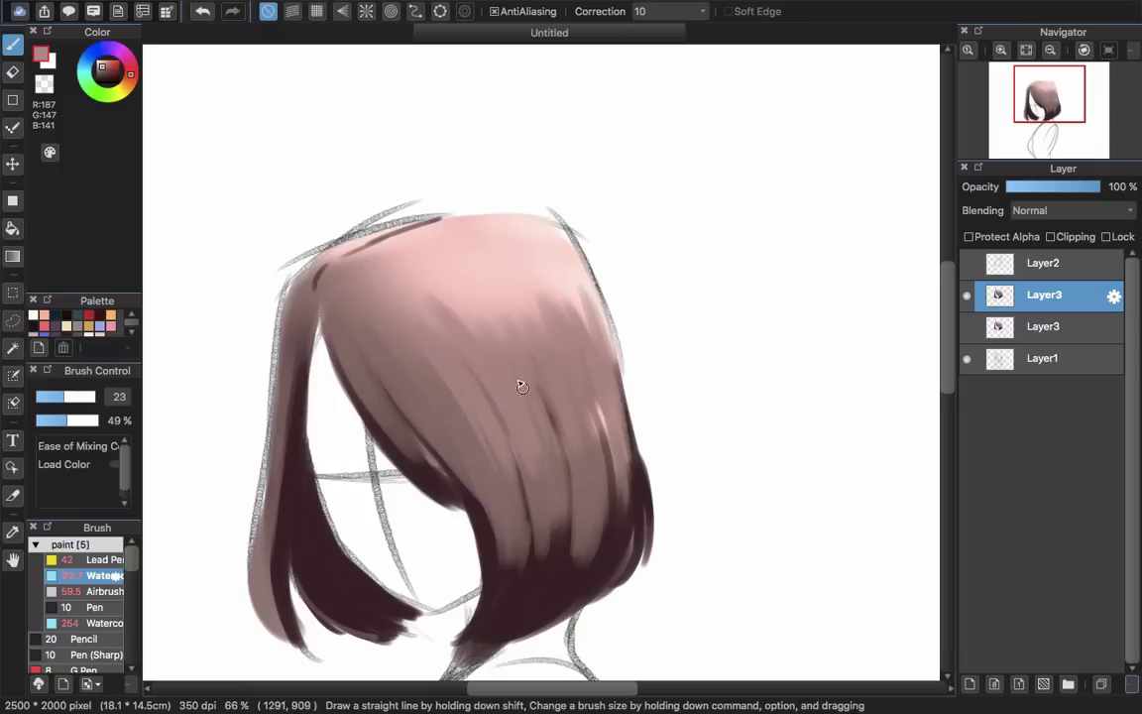
pyautogui.scroll(3, 461, 303)
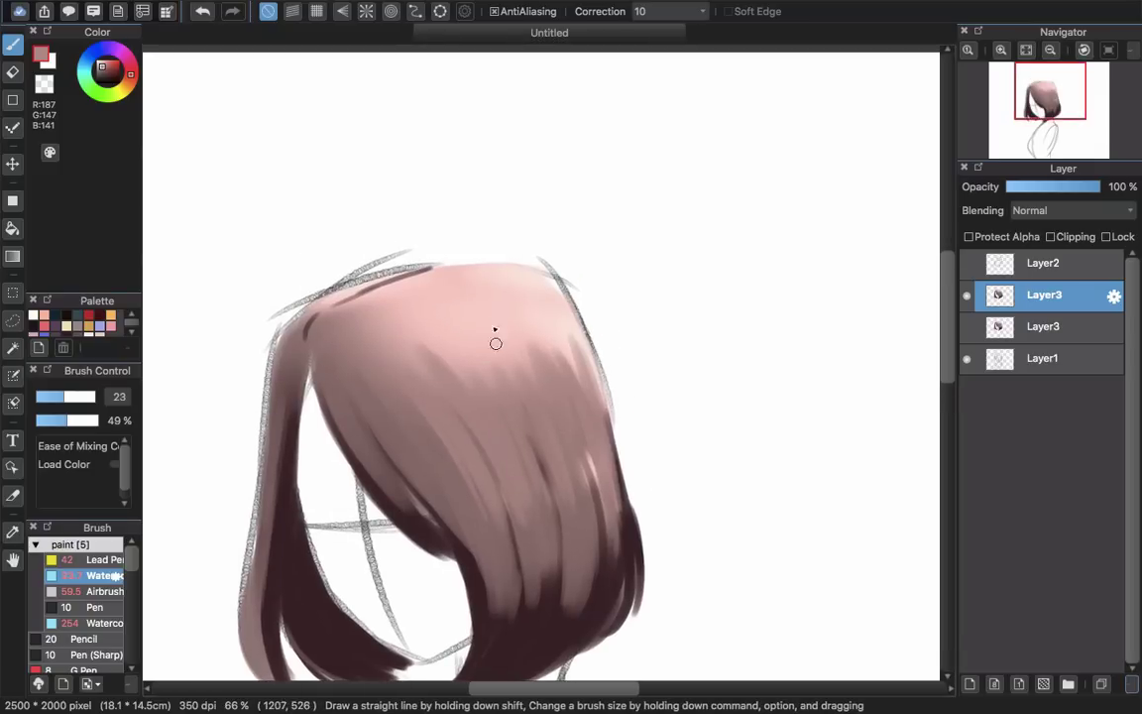
# Step: Add short midtone strands along the top edge beside the parting and a thin strand lower down at brush size 23
pyautogui.scroll(3, 432, 308)
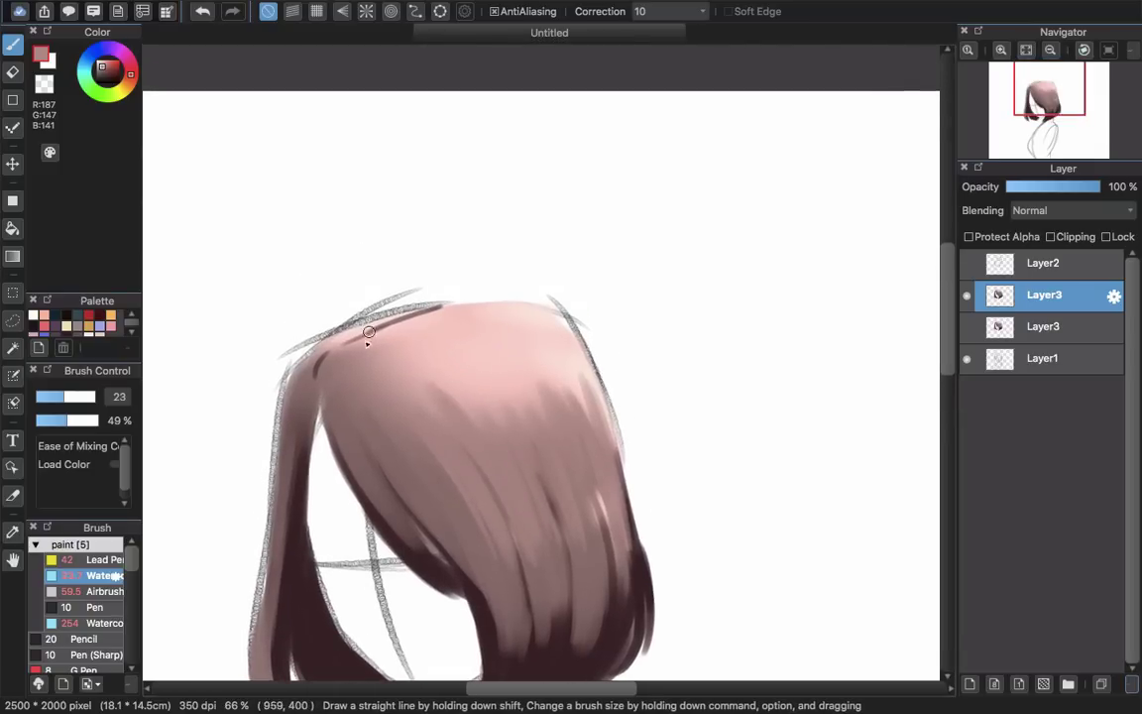
pyautogui.moveTo(341, 349); pyautogui.dragTo(419, 321)
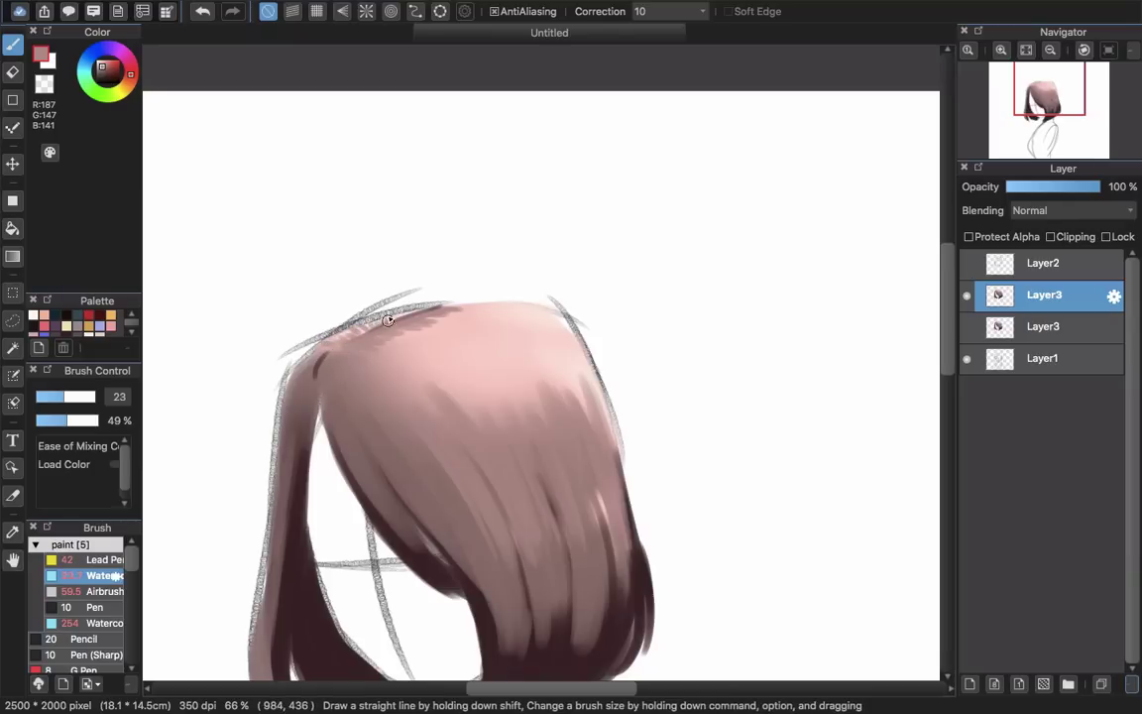
pyautogui.scroll(-5, 456, 471)
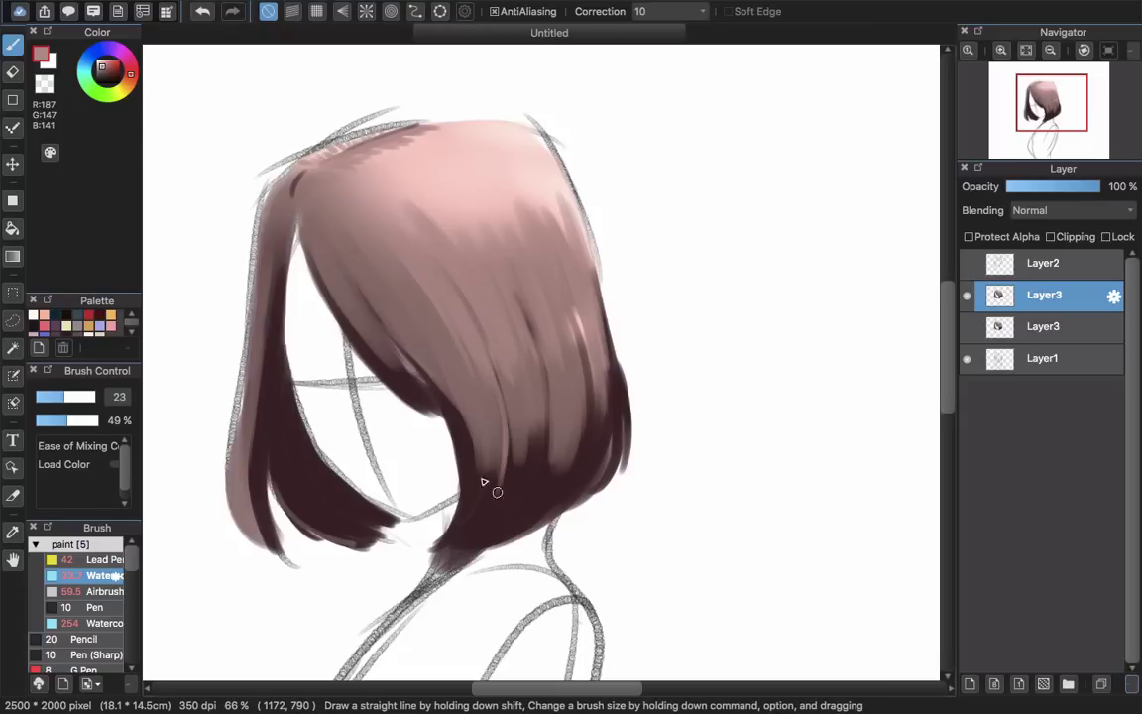
pyautogui.scroll(4, 478, 371)
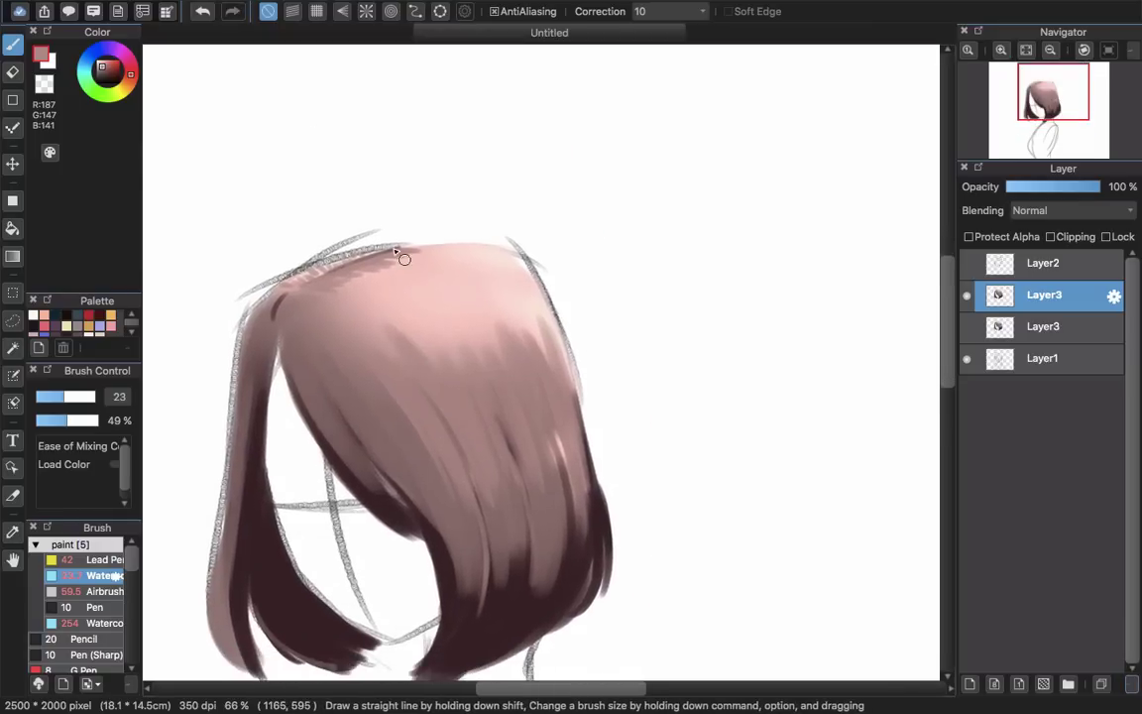
# Step: Sample the light pink R228 G179 B172 and paint strands from the crown down into the midtone at brush size 55
pyautogui.scroll(2, 419, 297)
pyautogui.keyDown('alt'); pyautogui.click(361, 364); pyautogui.keyUp('alt')
pyautogui.moveTo(361, 402); pyautogui.dragTo(424, 336)
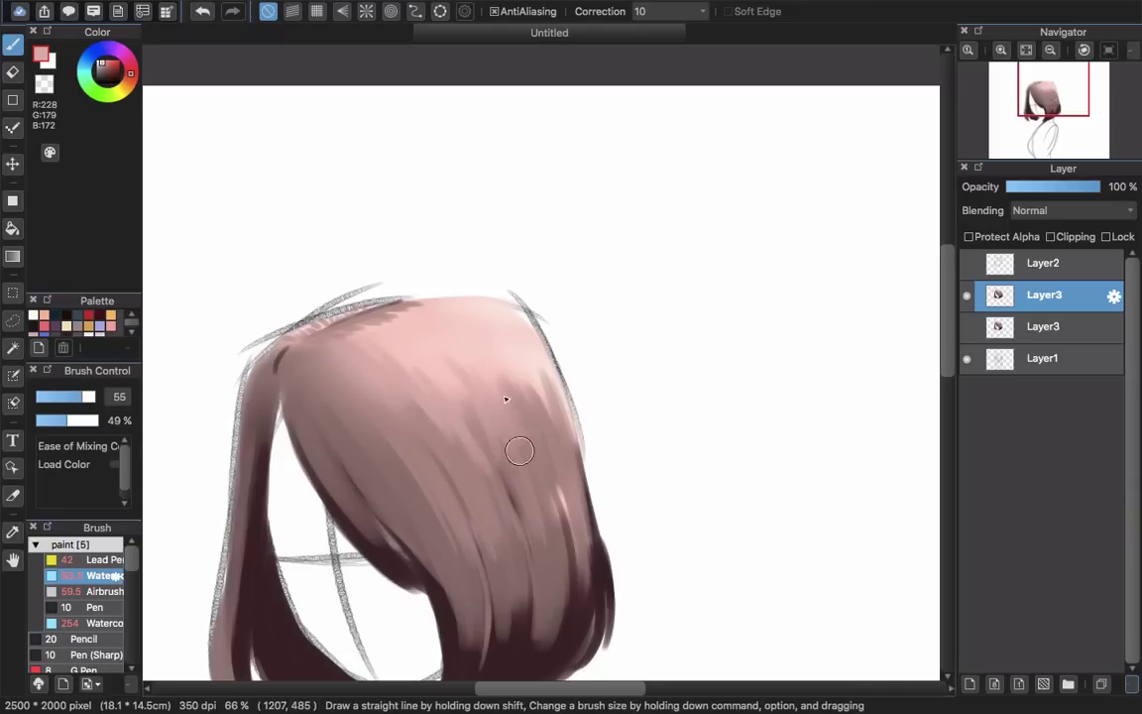
pyautogui.moveTo(545, 371); pyautogui.dragTo(575, 444)
pyautogui.moveTo(395, 317)
pyautogui.mouseDown()
pyautogui.moveTo(370, 331)
pyautogui.moveTo(420, 309)
pyautogui.moveTo(334, 312)
pyautogui.moveTo(324, 318)
pyautogui.moveTo(343, 311)
pyautogui.moveTo(304, 332)
pyautogui.moveTo(386, 300)
pyautogui.mouseUp()
pyautogui.moveTo(456, 337)
pyautogui.mouseDown()
pyautogui.moveTo(497, 395)
pyautogui.moveTo(510, 359)
pyautogui.mouseUp()
pyautogui.moveTo(482, 316)
pyautogui.mouseDown()
pyautogui.moveTo(541, 376)
pyautogui.moveTo(507, 363)
pyautogui.mouseUp()
pyautogui.moveTo(427, 345)
pyautogui.mouseDown()
pyautogui.moveTo(476, 401)
pyautogui.moveTo(459, 424)
pyautogui.moveTo(479, 452)
pyautogui.mouseUp()
pyautogui.moveTo(425, 376); pyautogui.dragTo(493, 466)
pyautogui.moveTo(490, 406); pyautogui.dragTo(517, 512)
pyautogui.moveTo(503, 393); pyautogui.dragTo(539, 499)
pyautogui.moveTo(541, 396); pyautogui.dragTo(575, 492)
pyautogui.moveTo(581, 453); pyautogui.dragTo(584, 517)
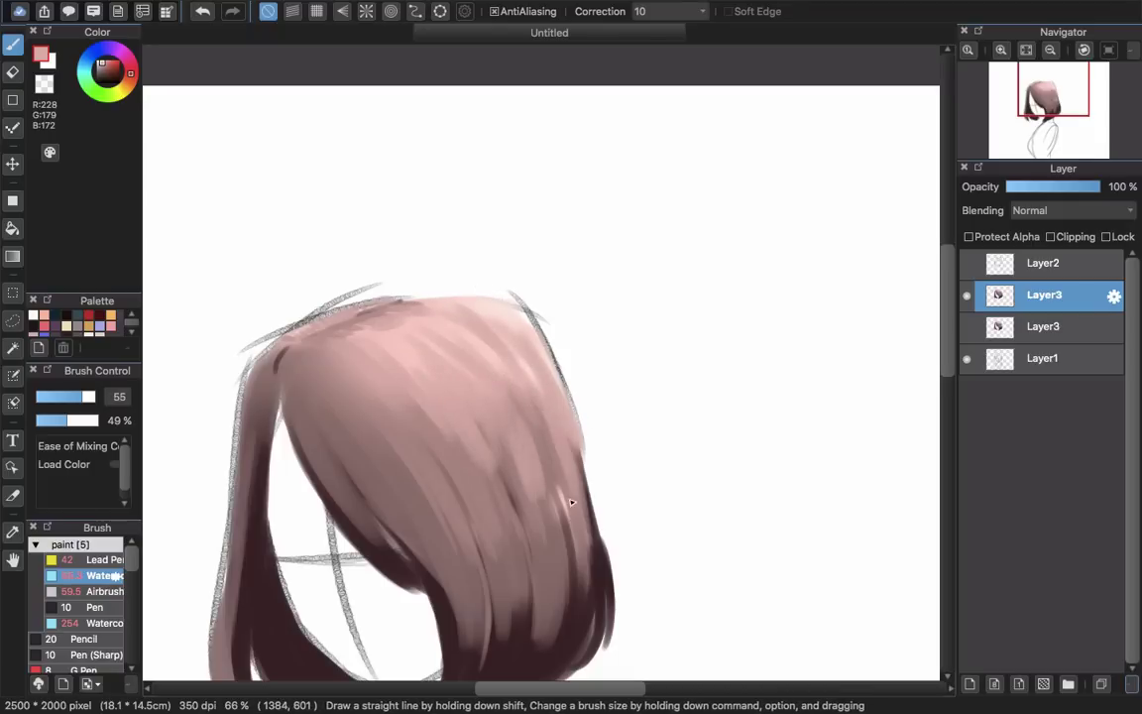
# Step: Try pale highlight strands on the crown with the sampled color R255 G229 B220 and undo them
pyautogui.keyDown('alt'); pyautogui.click(501, 312); pyautogui.keyUp('alt')
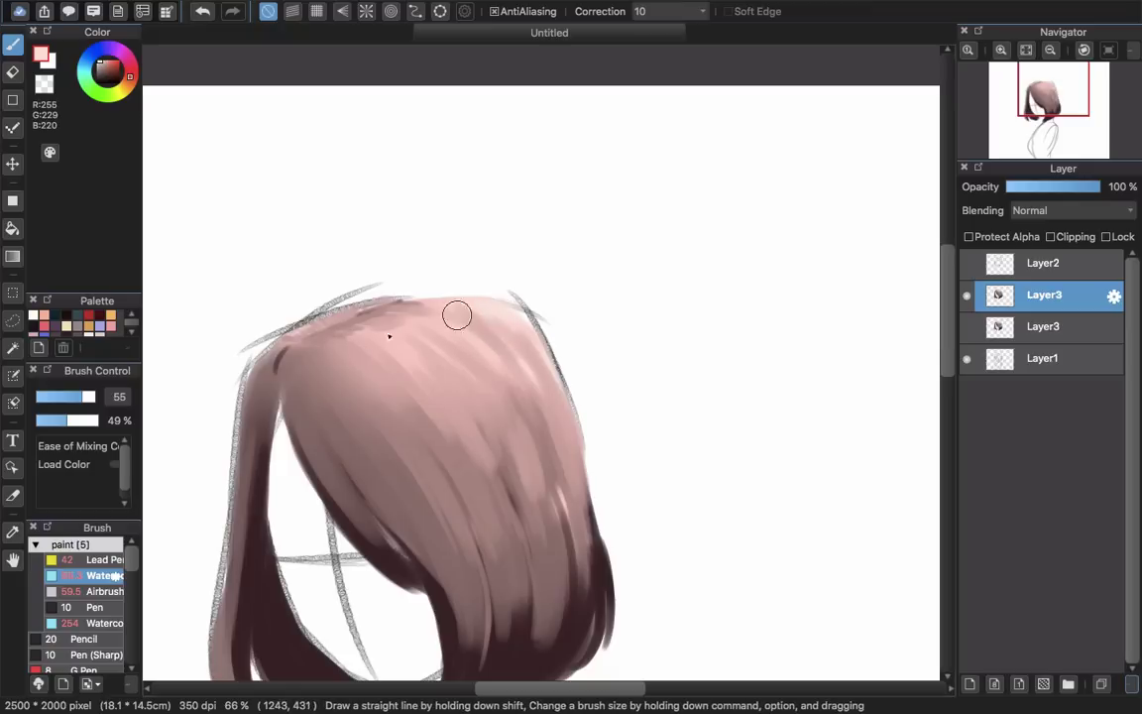
pyautogui.press('[')
pyautogui.press('[')
pyautogui.press('[')
pyautogui.press('[')
pyautogui.press('[')
pyautogui.press('[')
pyautogui.press('[')
pyautogui.moveTo(408, 346); pyautogui.dragTo(427, 345)
pyautogui.moveTo(319, 347); pyautogui.dragTo(414, 476)
pyautogui.press('super+z')
pyautogui.moveTo(377, 403); pyautogui.dragTo(520, 380)
pyautogui.moveTo(400, 323); pyautogui.dragTo(481, 420)
pyautogui.press('super+z')
# Step: Sample the highlight pink R255 G203 B194 and sweep broad strands from the crown down the back of the hair
pyautogui.keyDown('alt'); pyautogui.click(398, 341); pyautogui.keyUp('alt')
pyautogui.moveTo(393, 326)
pyautogui.mouseDown()
pyautogui.moveTo(468, 394)
pyautogui.moveTo(419, 318)
pyautogui.moveTo(495, 429)
pyautogui.moveTo(435, 320)
pyautogui.moveTo(516, 455)
pyautogui.moveTo(480, 344)
pyautogui.moveTo(492, 320)
pyautogui.moveTo(512, 371)
pyautogui.moveTo(492, 319)
pyautogui.moveTo(532, 490)
pyautogui.mouseUp()
pyautogui.moveTo(470, 374)
pyautogui.mouseDown()
pyautogui.moveTo(536, 495)
pyautogui.moveTo(535, 471)
pyautogui.mouseUp()
pyautogui.moveTo(547, 573)
pyautogui.mouseDown()
pyautogui.moveTo(509, 344)
pyautogui.moveTo(370, 349)
pyautogui.moveTo(451, 443)
pyautogui.moveTo(485, 515)
pyautogui.mouseUp()
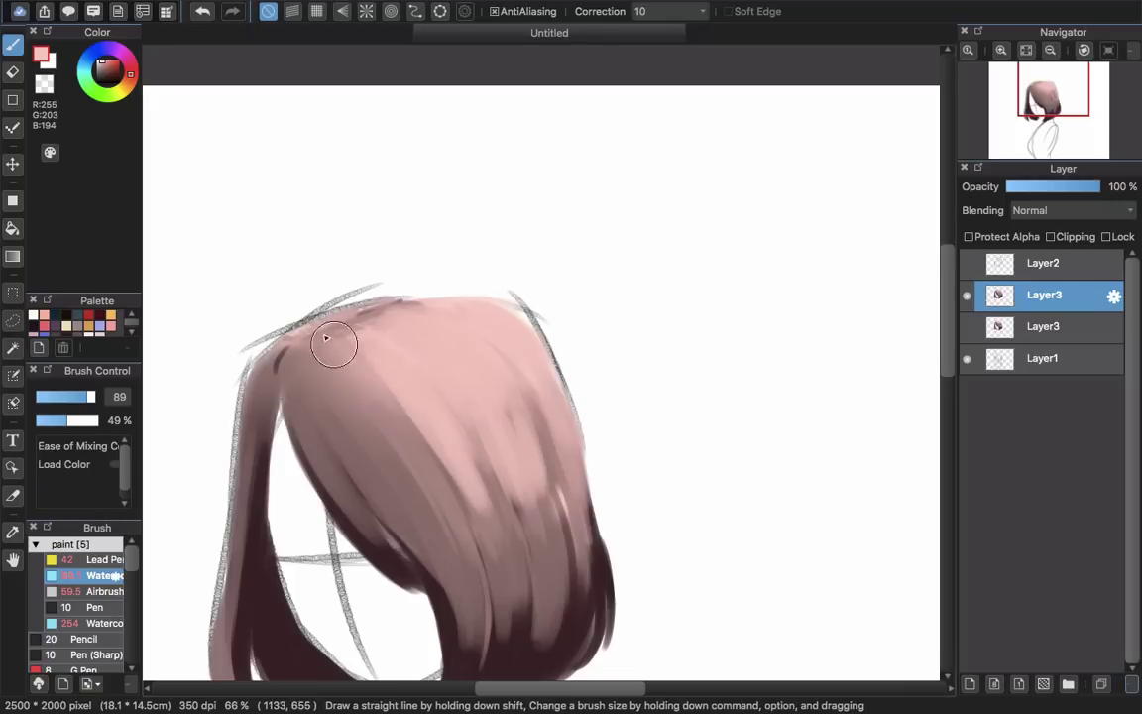
# Step: Dab highlight pink R255 G203 B194 around the parting at the hair's top edge, reducing the brush to size 24
pyautogui.moveTo(359, 323)
pyautogui.mouseDown()
pyautogui.moveTo(297, 336)
pyautogui.moveTo(340, 310)
pyautogui.mouseUp()
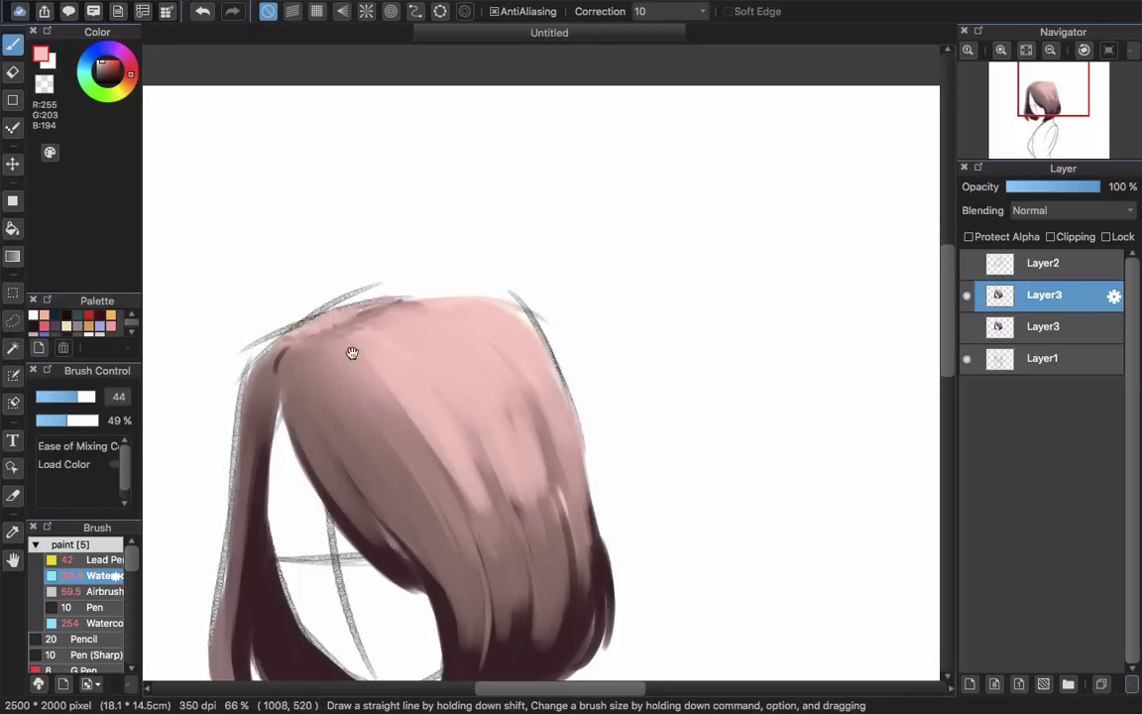
pyautogui.moveTo(353, 358); pyautogui.dragTo(383, 347)
pyautogui.press('[')
pyautogui.press('[')
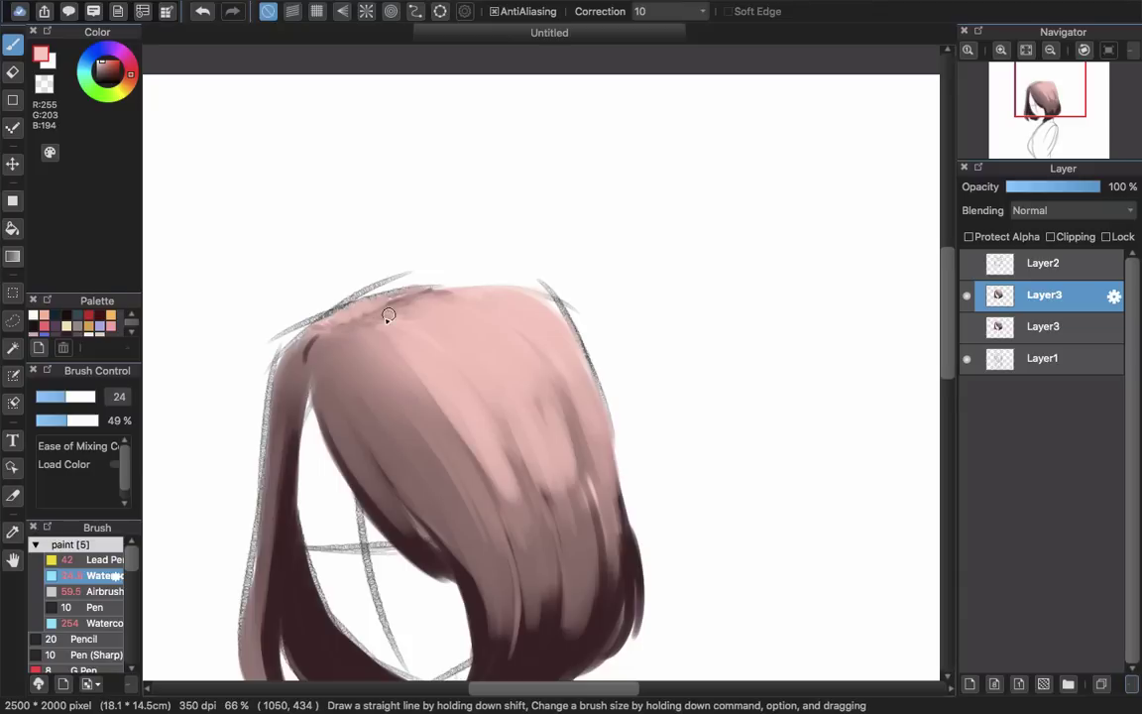
pyautogui.moveTo(330, 400); pyautogui.dragTo(377, 371)
# Step: Undo the trial stroke, sample R198 G157 B150 and draw a thin light strand along the front of the near-side hair
pyautogui.press(']')
pyautogui.press(']')
pyautogui.moveTo(368, 325); pyautogui.dragTo(393, 411)
pyautogui.press('super+z')
pyautogui.keyDown('alt'); pyautogui.click(416, 327); pyautogui.keyUp('alt')
pyautogui.moveTo(464, 359)
pyautogui.mouseDown()
pyautogui.moveTo(405, 356)
pyautogui.moveTo(361, 372)
pyautogui.moveTo(376, 344)
pyautogui.moveTo(421, 454)
pyautogui.mouseUp()
pyautogui.scroll(-5, 537, 458)
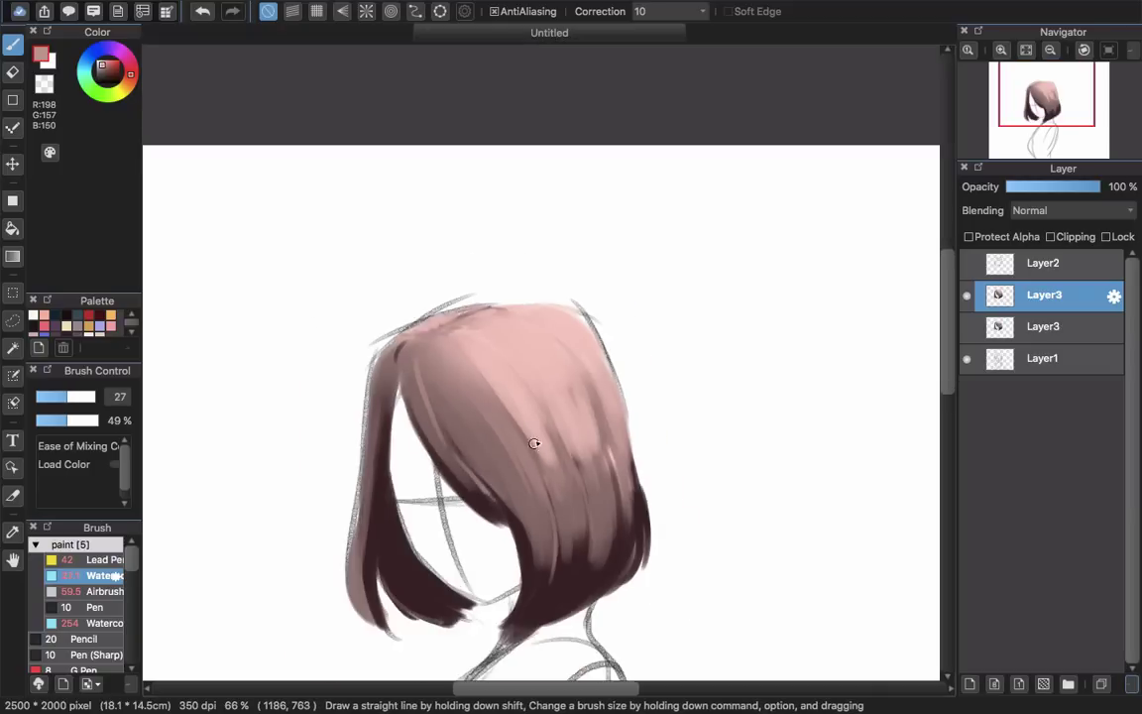
# Step: Hide the sketch on Layer1 and check the painted hair on its own
pyautogui.click(966, 360)
pyautogui.scroll(1, 543, 423)
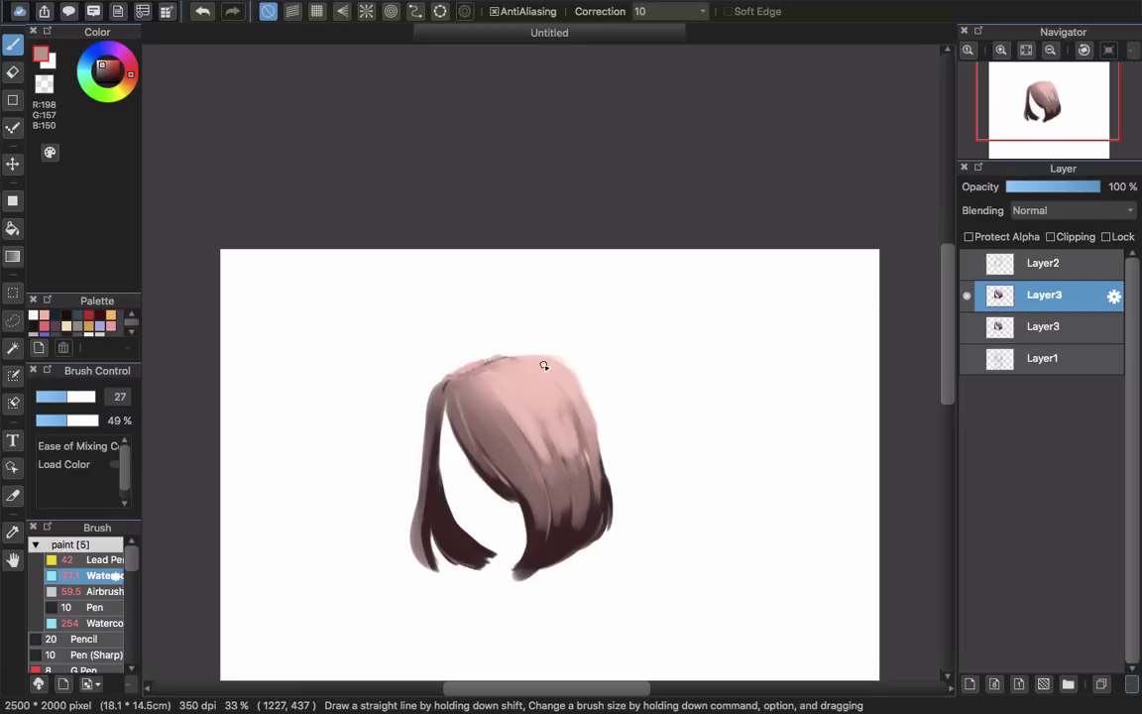
pyautogui.scroll(-1, 547, 451)
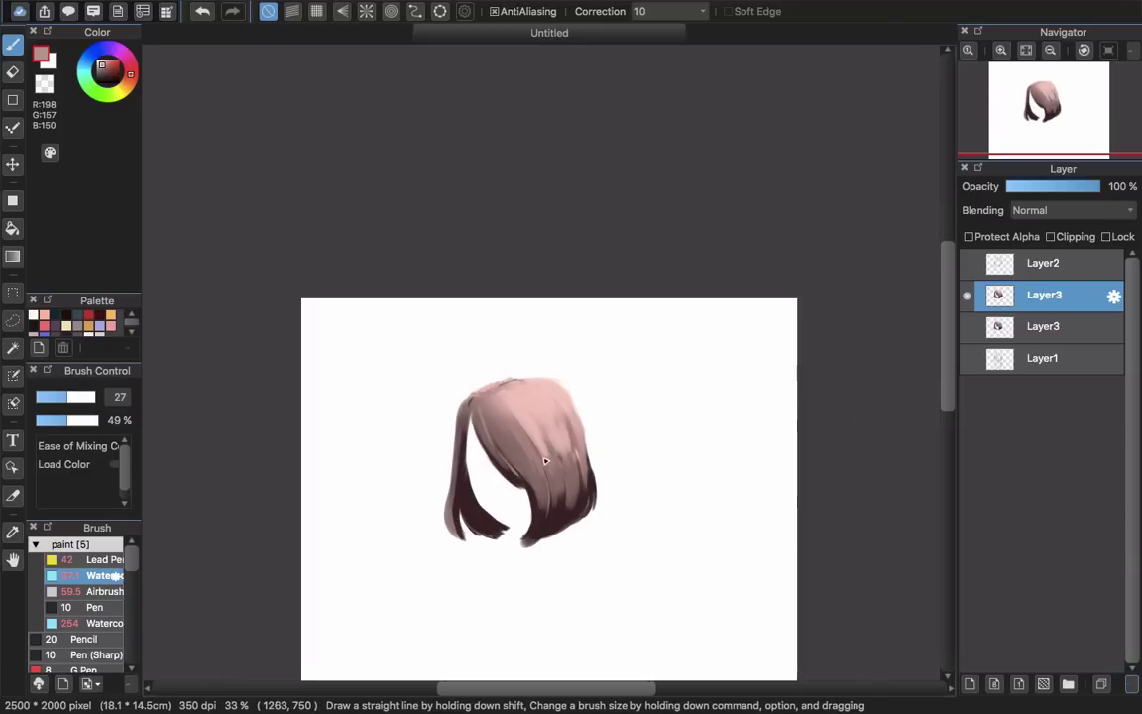
pyautogui.scroll(3, 534, 407)
pyautogui.scroll(-1, 533, 461)
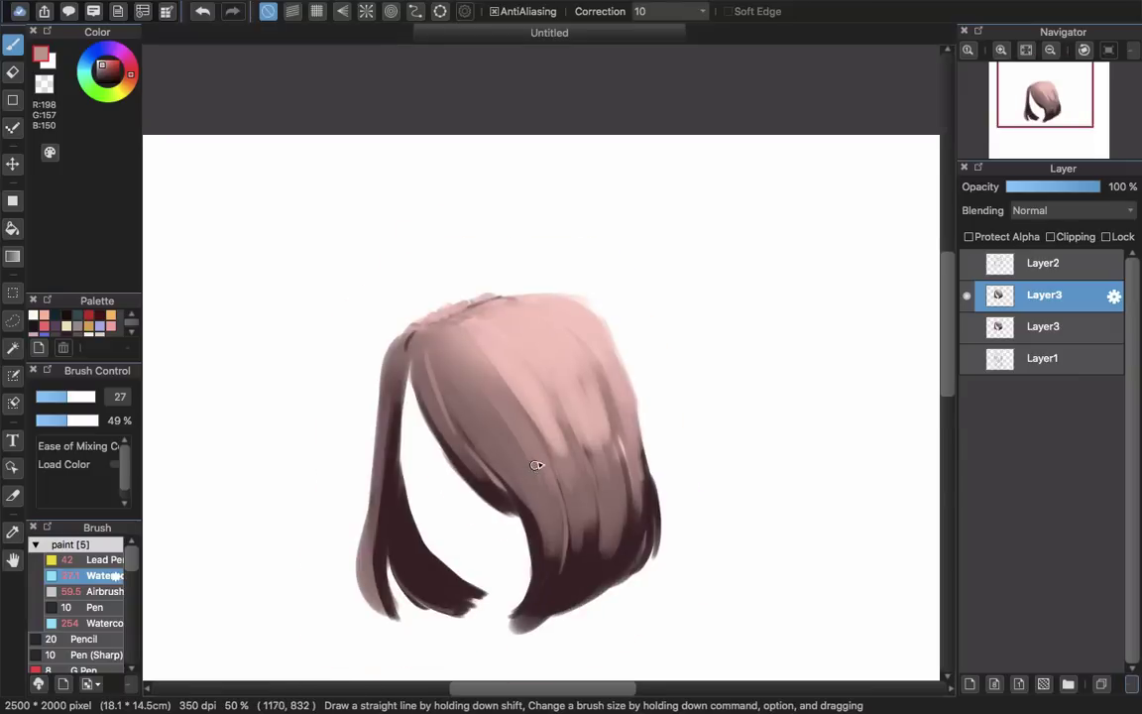
# Step: Sample midtones from the hair and blend them into the dark lower strands with the second Watercolor brush at 10% opacity
pyautogui.moveTo(535, 484); pyautogui.dragTo(530, 418)
pyautogui.keyDown('alt'); pyautogui.click(528, 421); pyautogui.keyUp('alt')
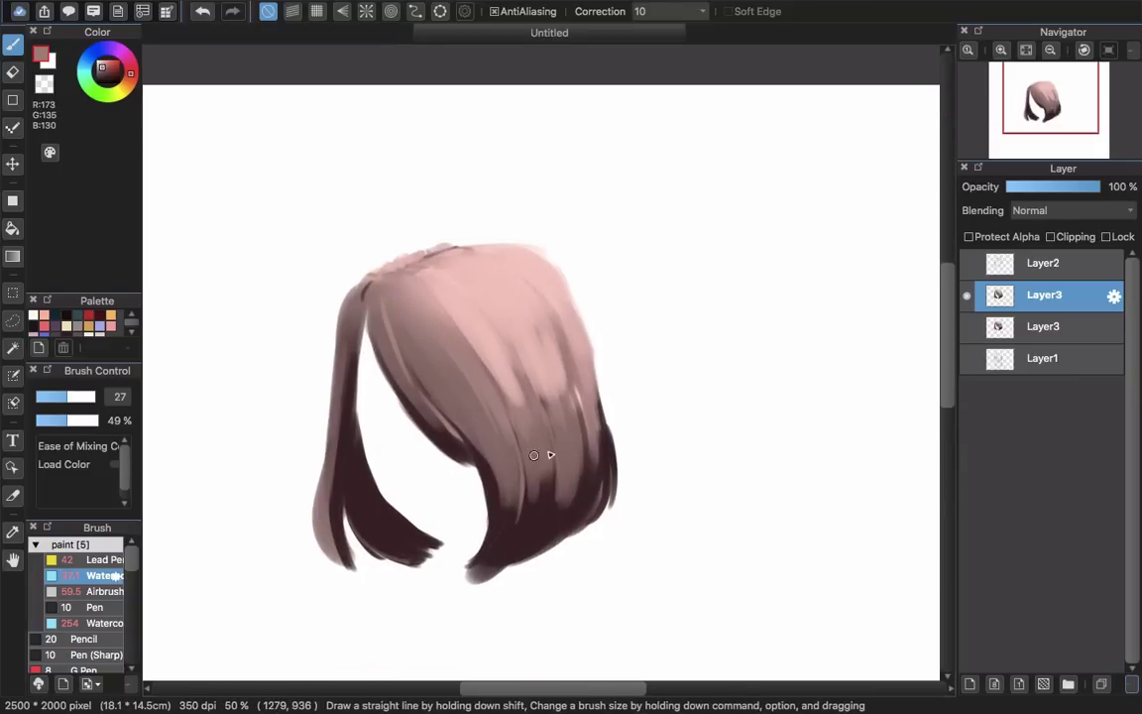
pyautogui.click(99, 623)
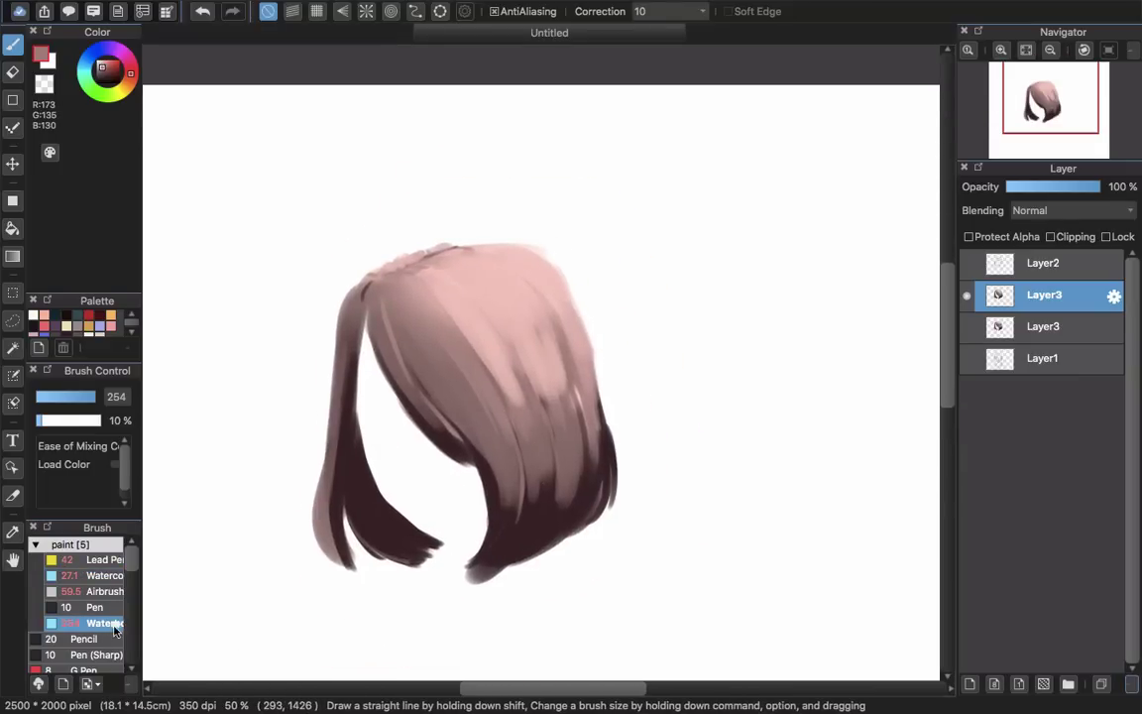
pyautogui.moveTo(579, 467)
pyautogui.mouseDown()
pyautogui.moveTo(493, 450)
pyautogui.moveTo(506, 443)
pyautogui.moveTo(536, 481)
pyautogui.mouseUp()
pyautogui.keyDown('alt'); pyautogui.click(525, 417); pyautogui.keyUp('alt')
pyautogui.moveTo(532, 433); pyautogui.dragTo(535, 482)
pyautogui.moveTo(522, 408)
pyautogui.mouseDown()
pyautogui.moveTo(530, 503)
pyautogui.moveTo(524, 466)
pyautogui.moveTo(496, 456)
pyautogui.mouseUp()
# Step: Sample the darker tone R127 G95 B92 and glaze it over the far-side locks at brush size 58
pyautogui.keyDown('alt'); pyautogui.click(535, 477); pyautogui.keyUp('alt')
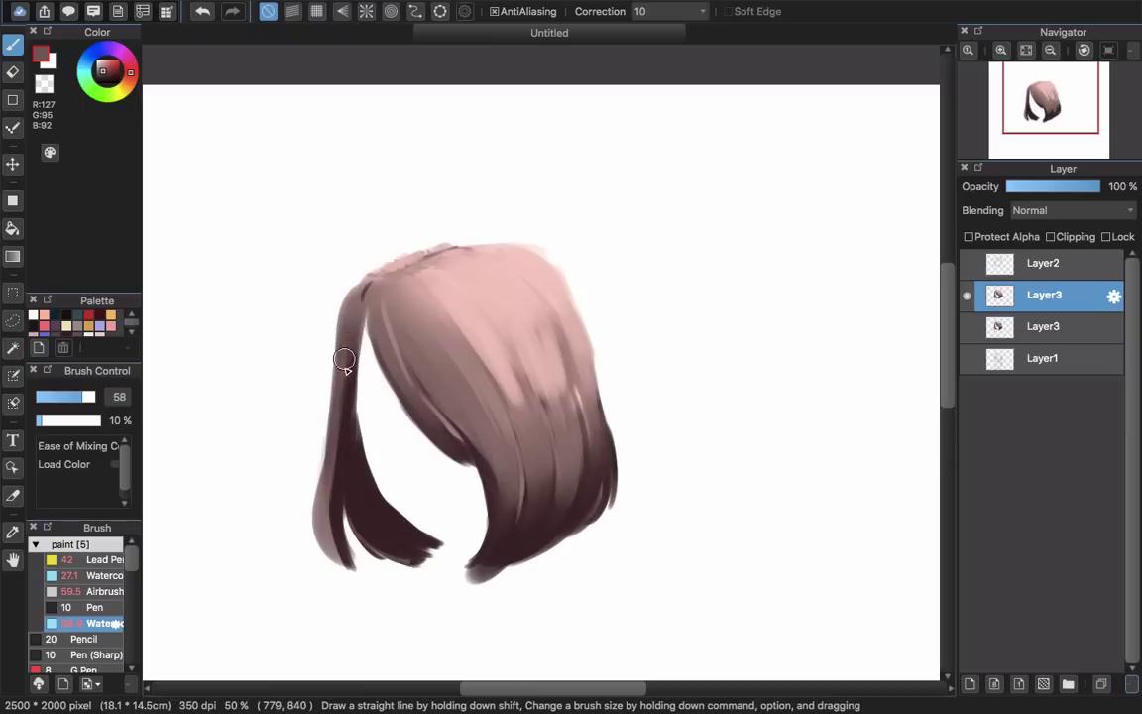
pyautogui.moveTo(330, 515); pyautogui.dragTo(385, 532)
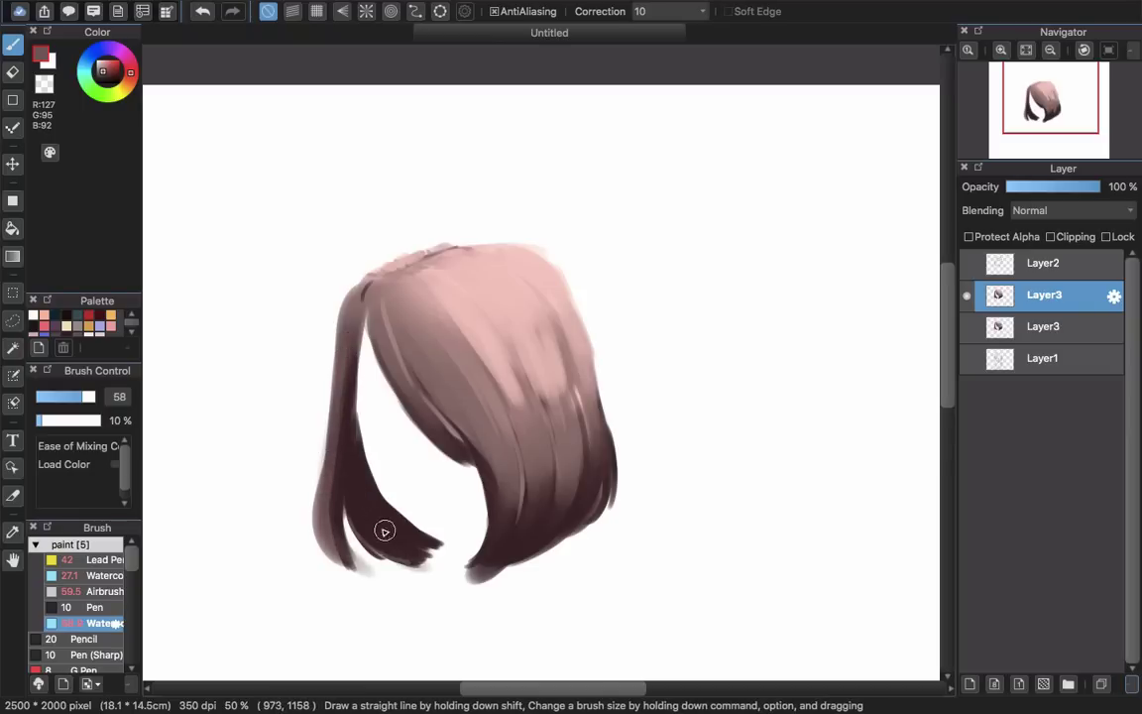
# Step: Soften the strands near the highlight and parting with the sampled tones R188 G147 B141 and R246 G195 B187
pyautogui.scroll(2, 436, 436)
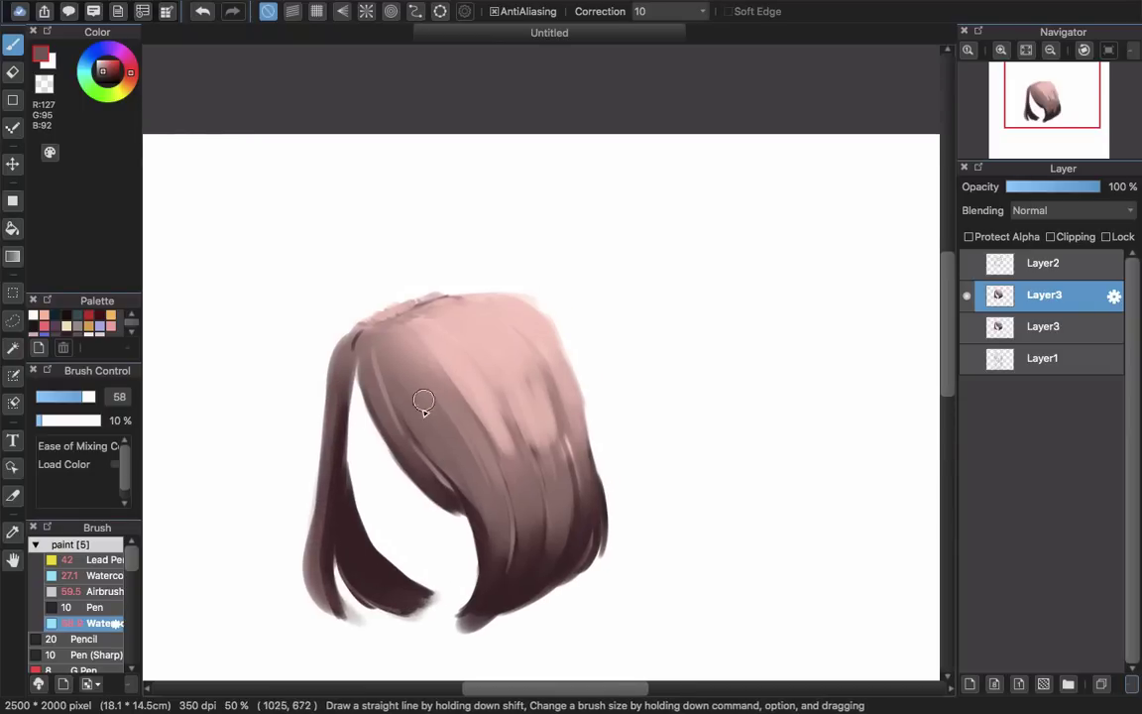
pyautogui.keyDown('alt'); pyautogui.click(394, 359); pyautogui.keyUp('alt')
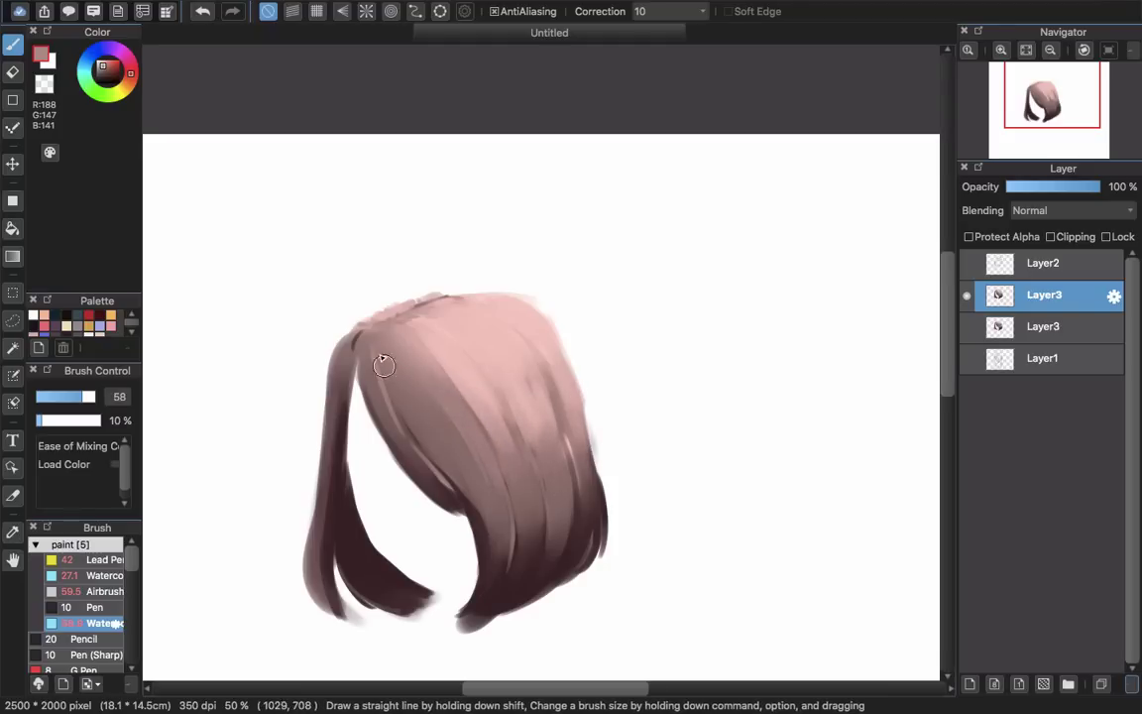
pyautogui.keyDown('alt'); pyautogui.click(434, 332); pyautogui.keyUp('alt')
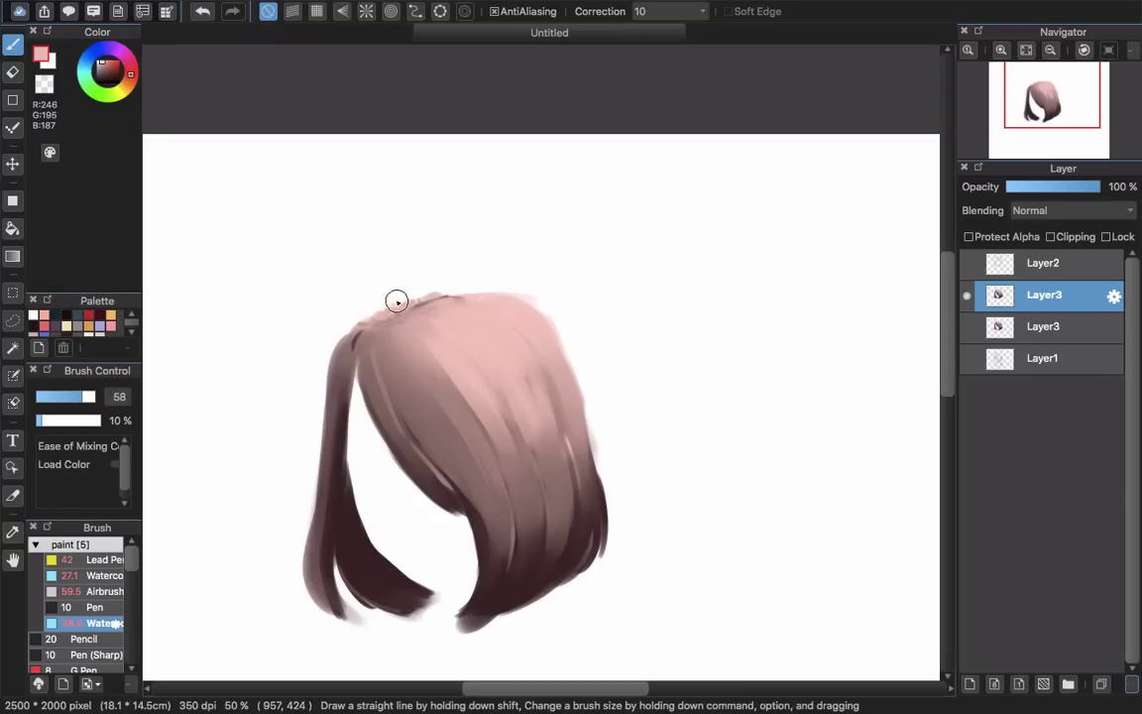
# Step: Sample the pale pink R255 G220 B215 and smooth the hair's top edge along the parting with the 49% Watercolor brush at size 19
pyautogui.scroll(3, 394, 304)
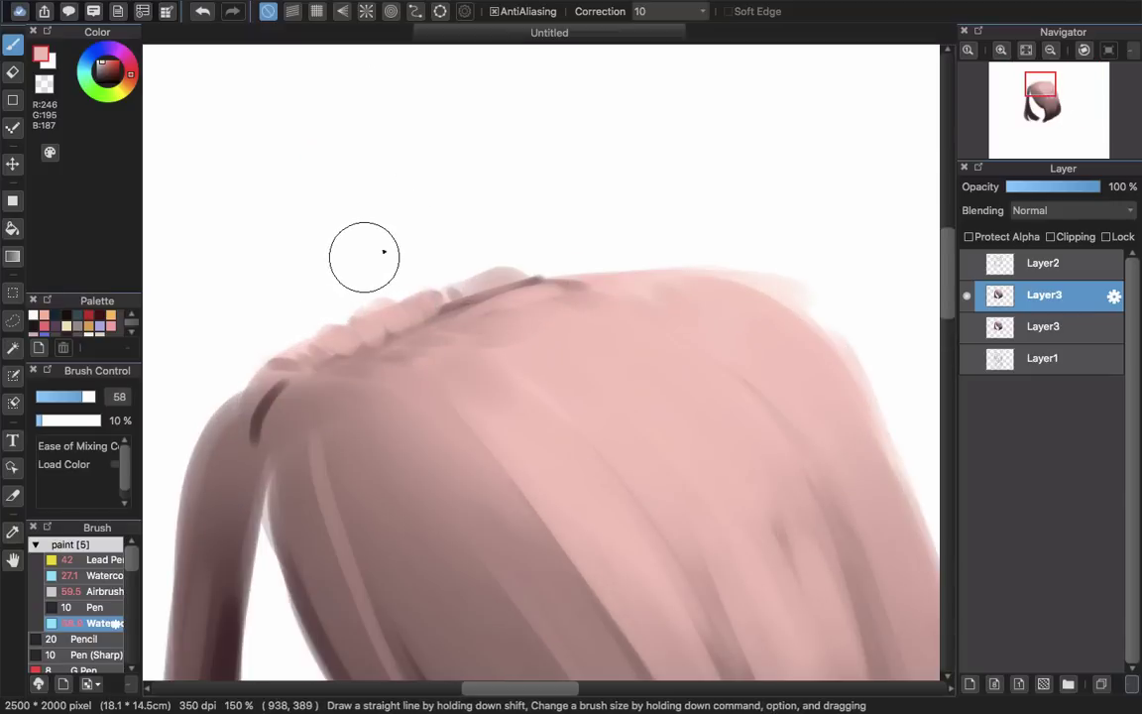
pyautogui.press('e')
pyautogui.press('b')
pyautogui.keyDown('alt'); pyautogui.click(297, 353); pyautogui.keyUp('alt')
pyautogui.click(107, 575)
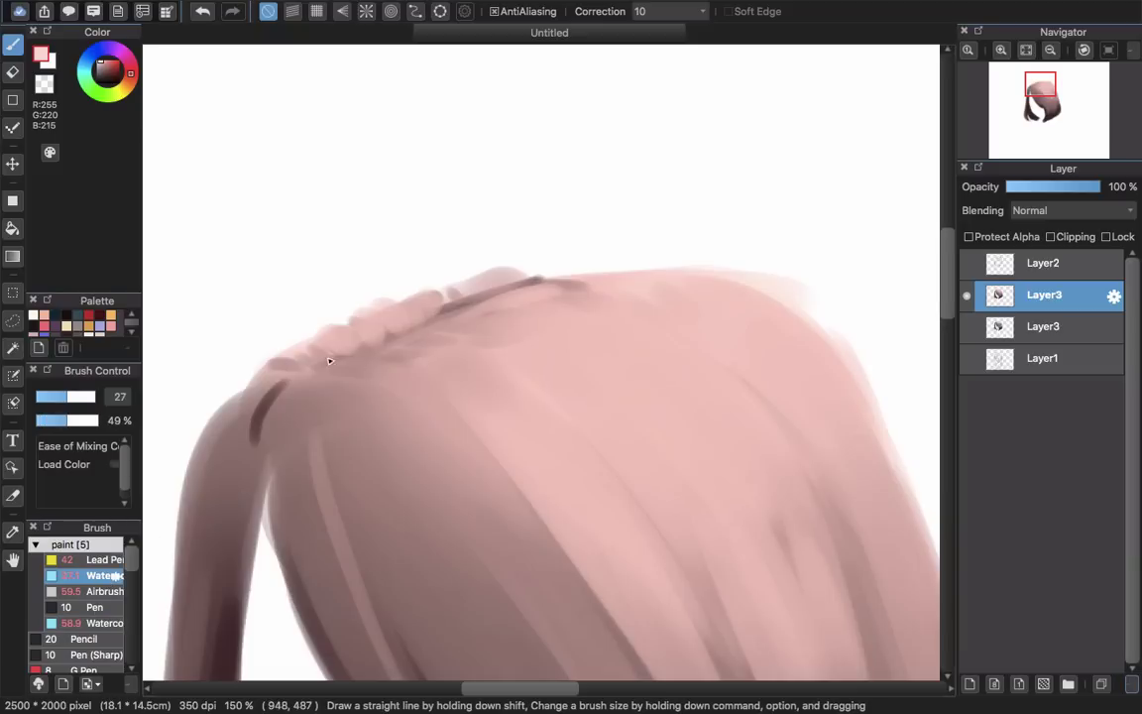
pyautogui.press('[')
pyautogui.press('[')
pyautogui.press('[')
pyautogui.press('[')
pyautogui.moveTo(228, 400)
pyautogui.mouseDown()
pyautogui.moveTo(314, 341)
pyautogui.moveTo(380, 328)
pyautogui.moveTo(310, 344)
pyautogui.moveTo(383, 304)
pyautogui.moveTo(422, 293)
pyautogui.moveTo(451, 301)
pyautogui.moveTo(465, 285)
pyautogui.moveTo(443, 291)
pyautogui.moveTo(497, 270)
pyautogui.moveTo(507, 286)
pyautogui.moveTo(454, 287)
pyautogui.moveTo(501, 278)
pyautogui.mouseUp()
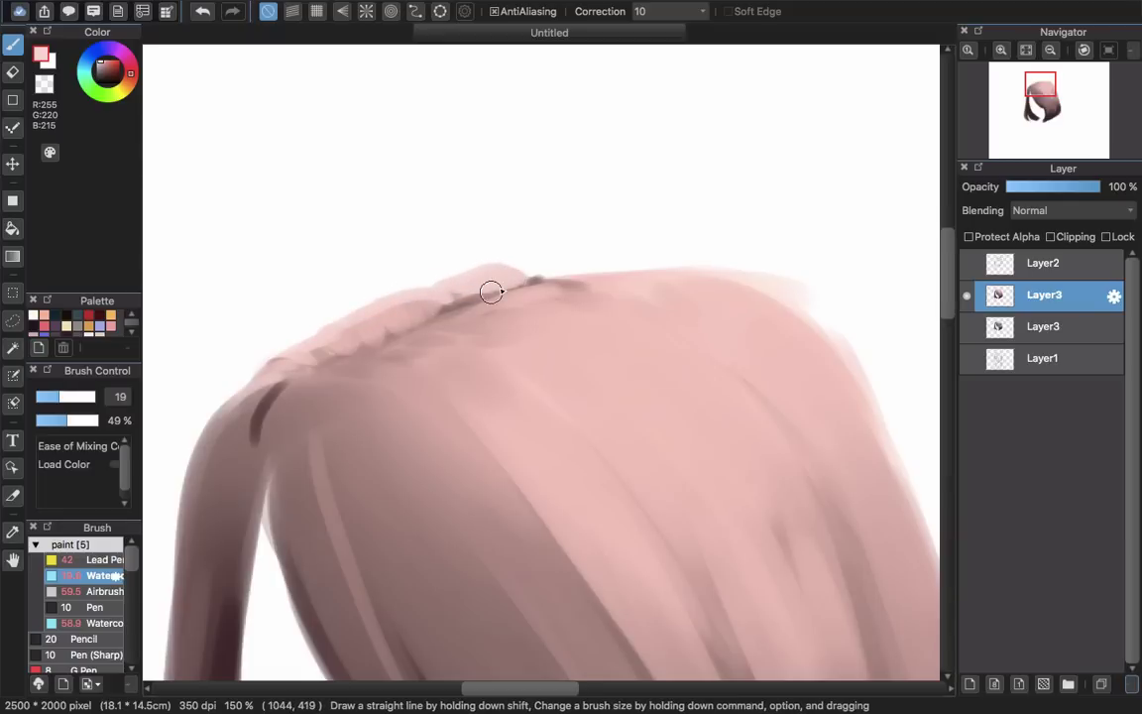
# Step: Sample the darker tone R156 G120 B116 beside the parting and paint short strands along it at brush size 15
pyautogui.keyDown('alt'); pyautogui.click(287, 389); pyautogui.keyUp('alt')
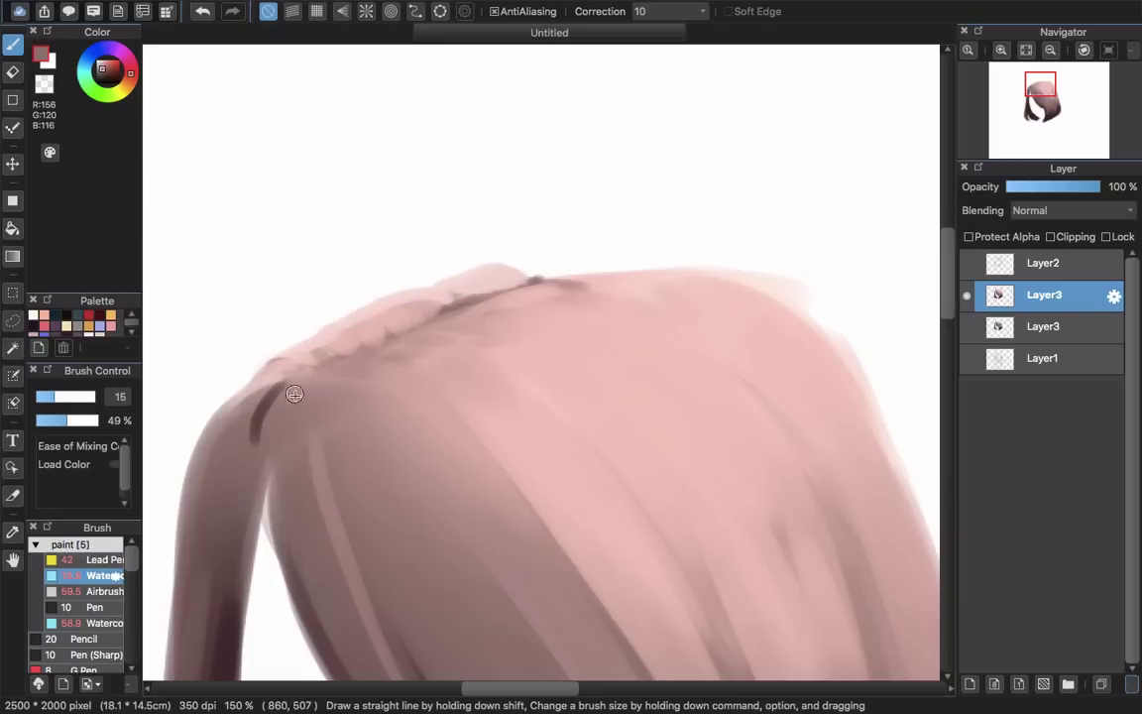
pyautogui.moveTo(374, 358)
pyautogui.mouseDown()
pyautogui.moveTo(416, 336)
pyautogui.moveTo(338, 360)
pyautogui.moveTo(421, 370)
pyautogui.moveTo(344, 354)
pyautogui.moveTo(438, 354)
pyautogui.moveTo(376, 350)
pyautogui.moveTo(432, 343)
pyautogui.moveTo(384, 345)
pyautogui.moveTo(430, 325)
pyautogui.moveTo(504, 359)
pyautogui.moveTo(412, 319)
pyautogui.moveTo(532, 357)
pyautogui.mouseUp()
pyautogui.moveTo(446, 310)
pyautogui.mouseDown()
pyautogui.moveTo(565, 310)
pyautogui.moveTo(495, 307)
pyautogui.moveTo(525, 288)
pyautogui.mouseUp()
# Step: Paint a darker strand below the highlight on the middle of the hair with R158 G123 B118 at brush size 24
pyautogui.scroll(-5, 466, 403)
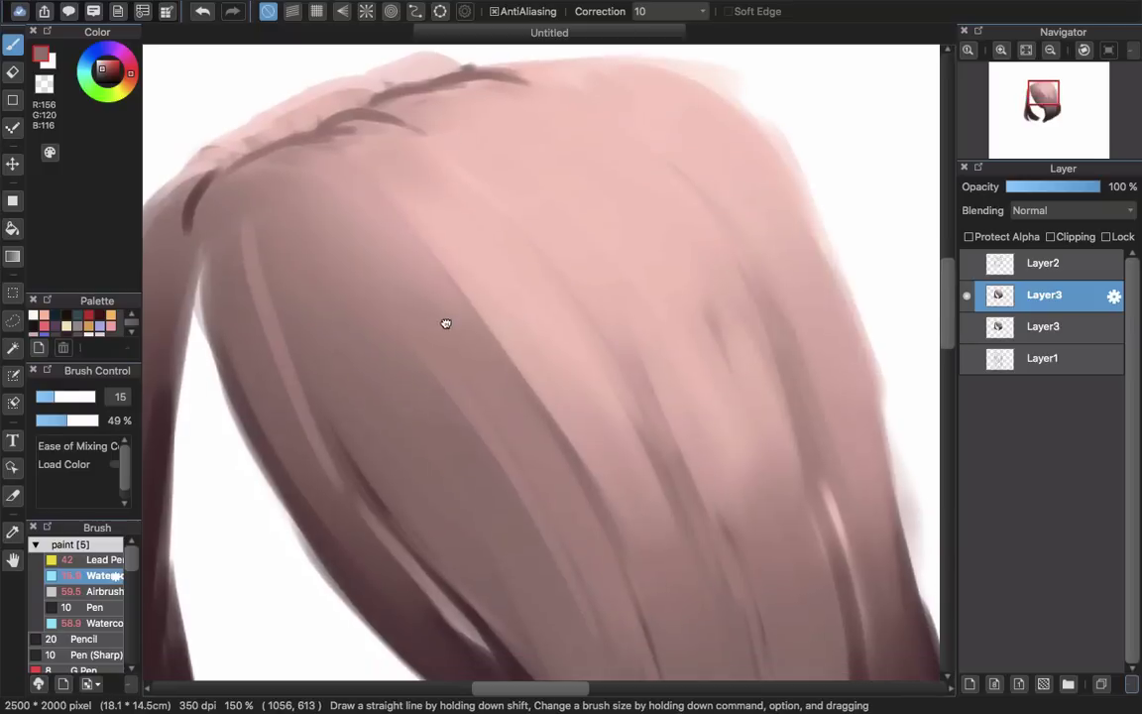
pyautogui.scroll(-2, 481, 353)
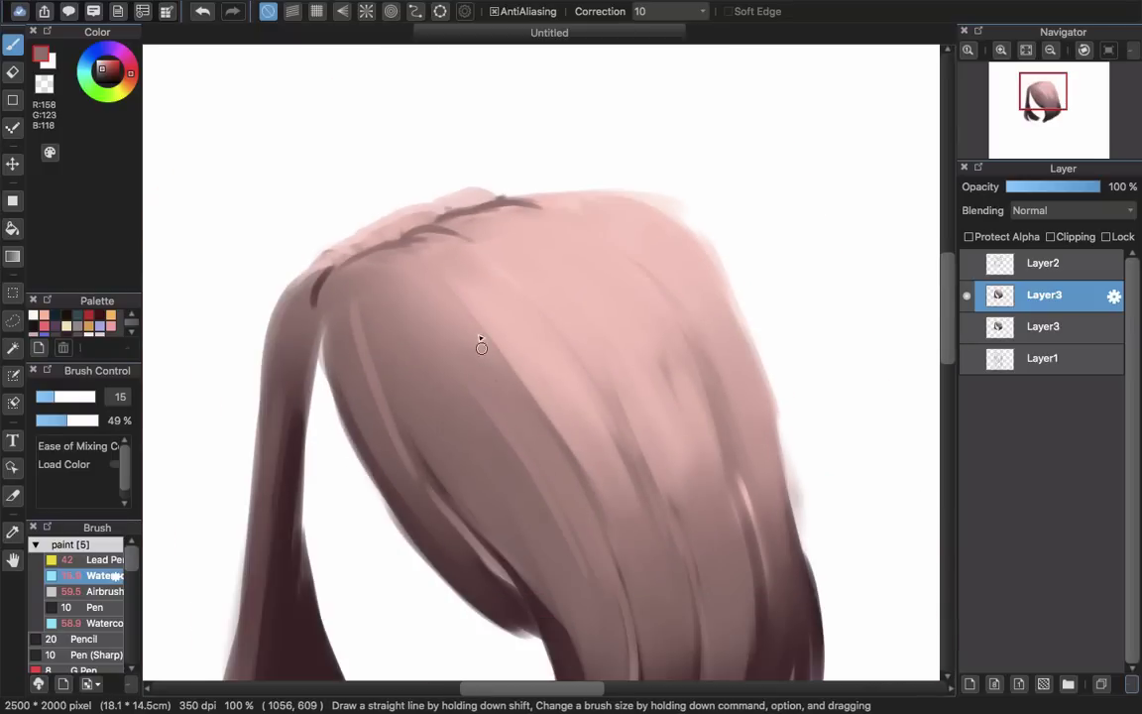
pyautogui.scroll(-3, 552, 531)
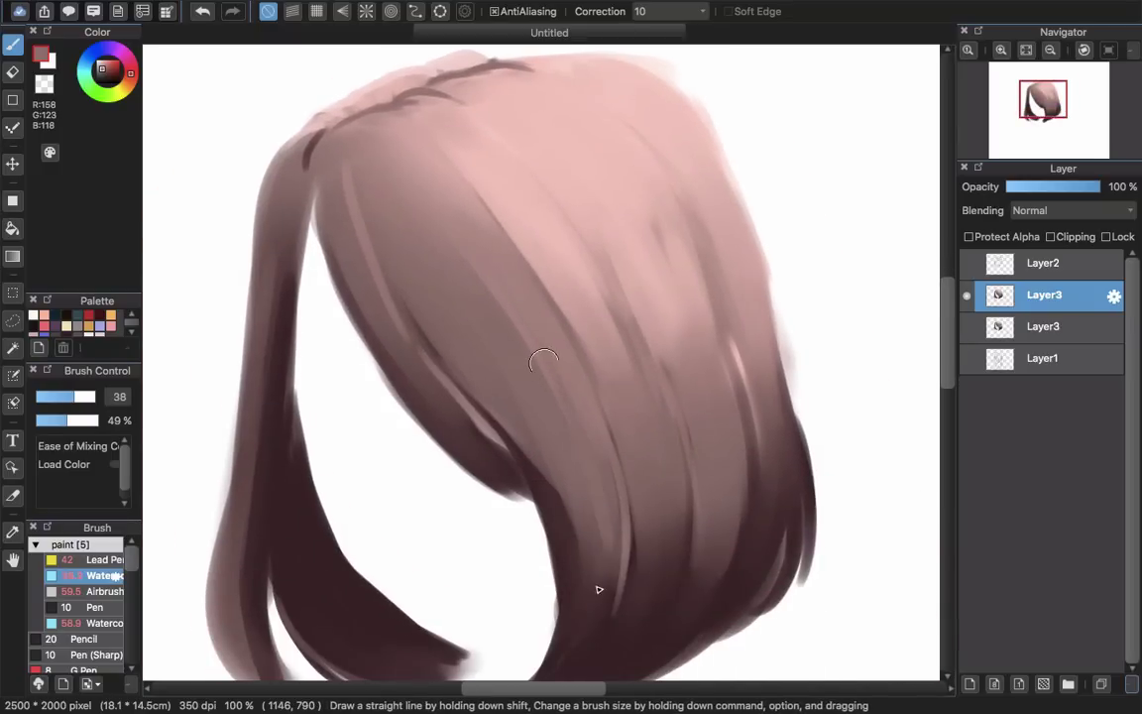
pyautogui.moveTo(644, 360); pyautogui.dragTo(594, 341)
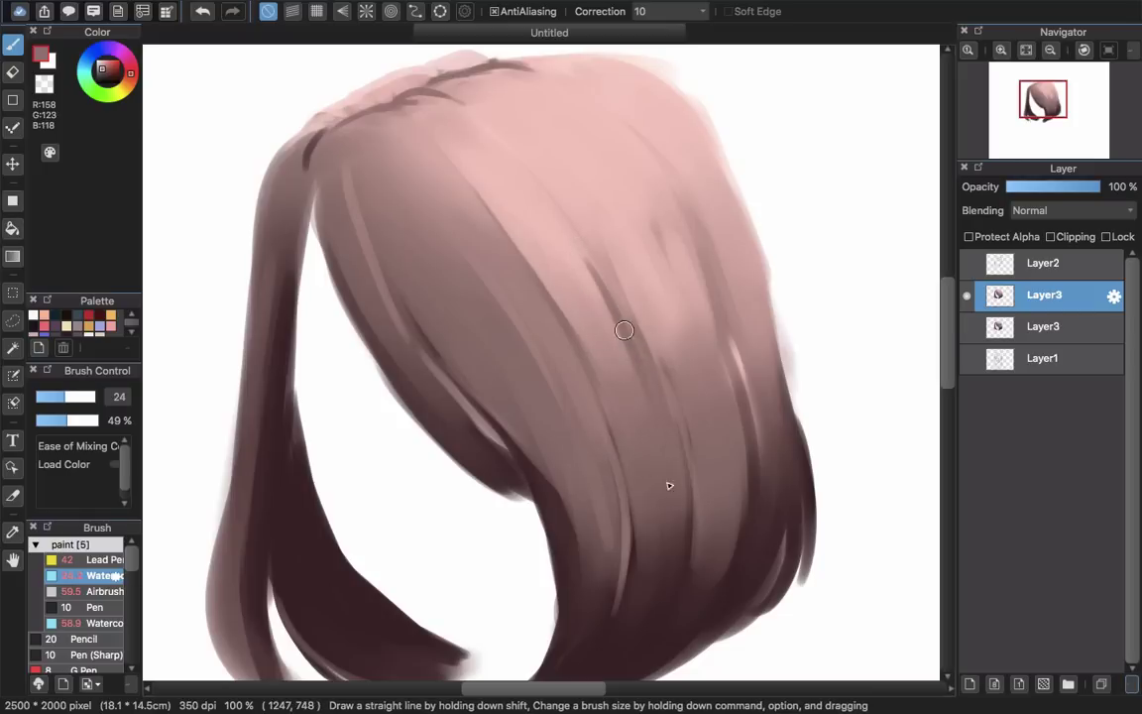
# Step: Try a long dark strand through the highlight on the upper back of the hair, and undo the strokes
pyautogui.moveTo(634, 192)
pyautogui.mouseDown()
pyautogui.moveTo(695, 313)
pyautogui.moveTo(643, 216)
pyautogui.moveTo(693, 381)
pyautogui.mouseUp()
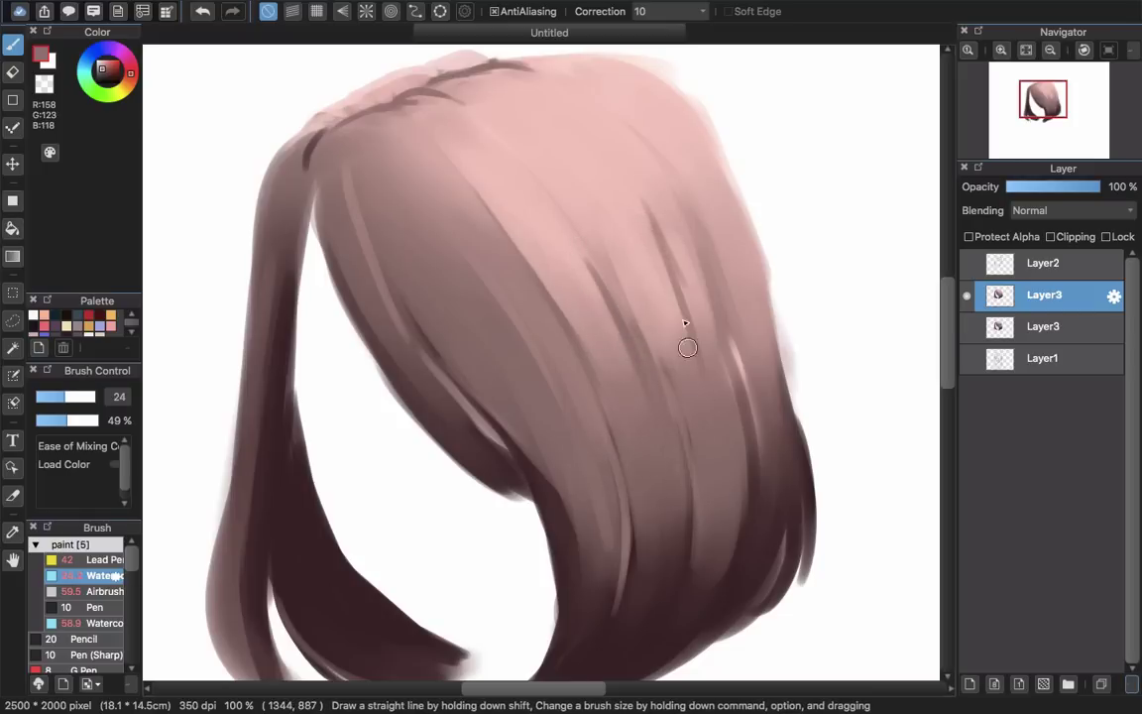
pyautogui.press('super+z')
pyautogui.press('super+z')
pyautogui.press('super+z')
# Step: Paint a strand down the back section with R158 G123 B118 and undo the second stroke near the outer edge
pyautogui.moveTo(668, 270)
pyautogui.mouseDown()
pyautogui.moveTo(719, 395)
pyautogui.moveTo(712, 421)
pyautogui.mouseUp()
pyautogui.moveTo(739, 355)
pyautogui.mouseDown()
pyautogui.moveTo(772, 446)
pyautogui.moveTo(771, 506)
pyautogui.mouseUp()
pyautogui.press('super+z')
# Step: Try strands near the hair's back edge with the sampled dark tone R107 G75 B75, and undo both strokes
pyautogui.keyDown('alt'); pyautogui.click(760, 462); pyautogui.keyUp('alt')
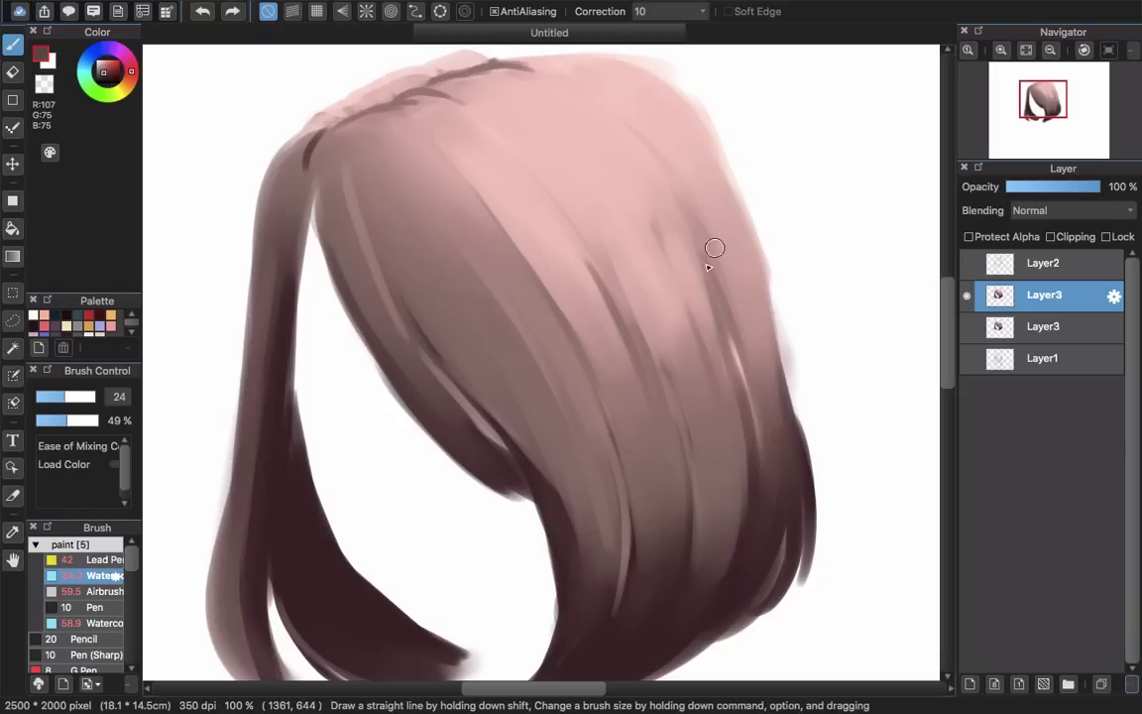
pyautogui.moveTo(712, 245); pyautogui.dragTo(750, 363)
pyautogui.moveTo(732, 319); pyautogui.dragTo(760, 422)
pyautogui.press('super+z')
pyautogui.press('super+z')
# Step: Sample the midtone R168 G131 B125 and paint strands around the small highlight near the hair's back edge at size 24
pyautogui.keyDown('alt'); pyautogui.click(731, 318); pyautogui.keyUp('alt')
pyautogui.moveTo(710, 256); pyautogui.dragTo(764, 434)
pyautogui.moveTo(727, 314)
pyautogui.mouseDown()
pyautogui.moveTo(758, 386)
pyautogui.moveTo(760, 454)
pyautogui.mouseUp()
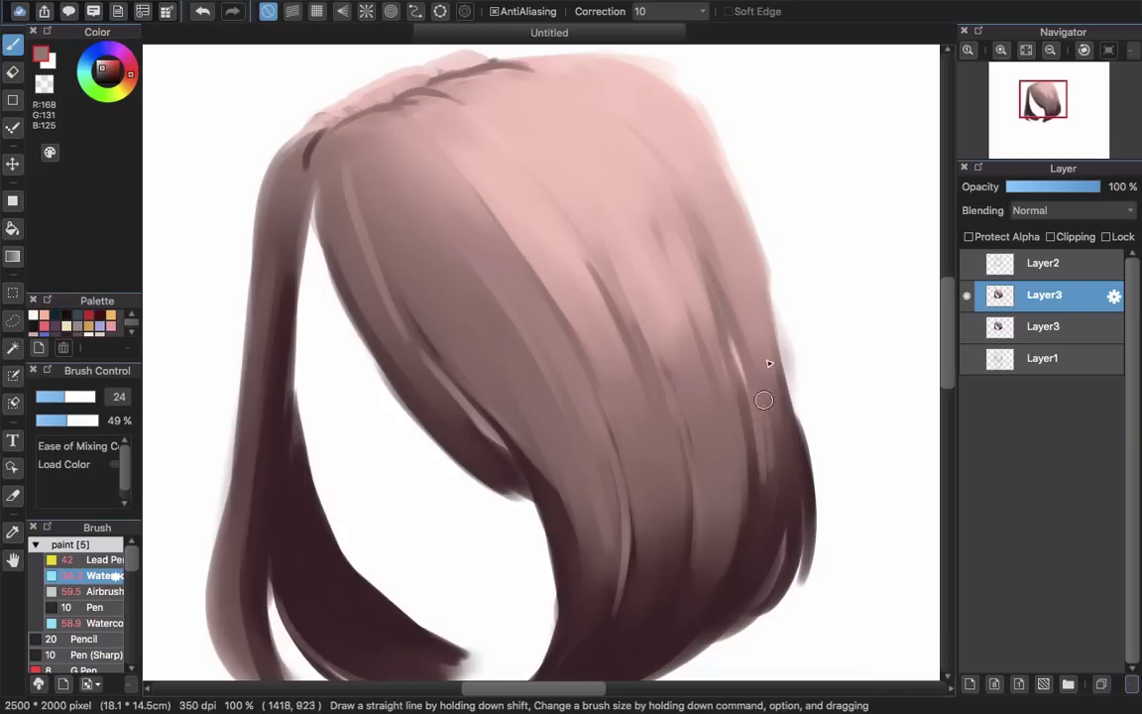
pyautogui.moveTo(756, 342)
pyautogui.mouseDown()
pyautogui.moveTo(794, 486)
pyautogui.moveTo(789, 510)
pyautogui.mouseUp()
pyautogui.moveTo(732, 466); pyautogui.dragTo(704, 397)
# Step: Sample the dark tone R97 G65 B67 and pull a dark strand through the lower back section, redoing the first stroke
pyautogui.keyDown('alt'); pyautogui.click(735, 446); pyautogui.keyUp('alt')
pyautogui.moveTo(721, 307)
pyautogui.mouseDown()
pyautogui.moveTo(738, 375)
pyautogui.moveTo(729, 427)
pyautogui.mouseUp()
pyautogui.press('super+z')
pyautogui.moveTo(724, 316); pyautogui.dragTo(728, 433)
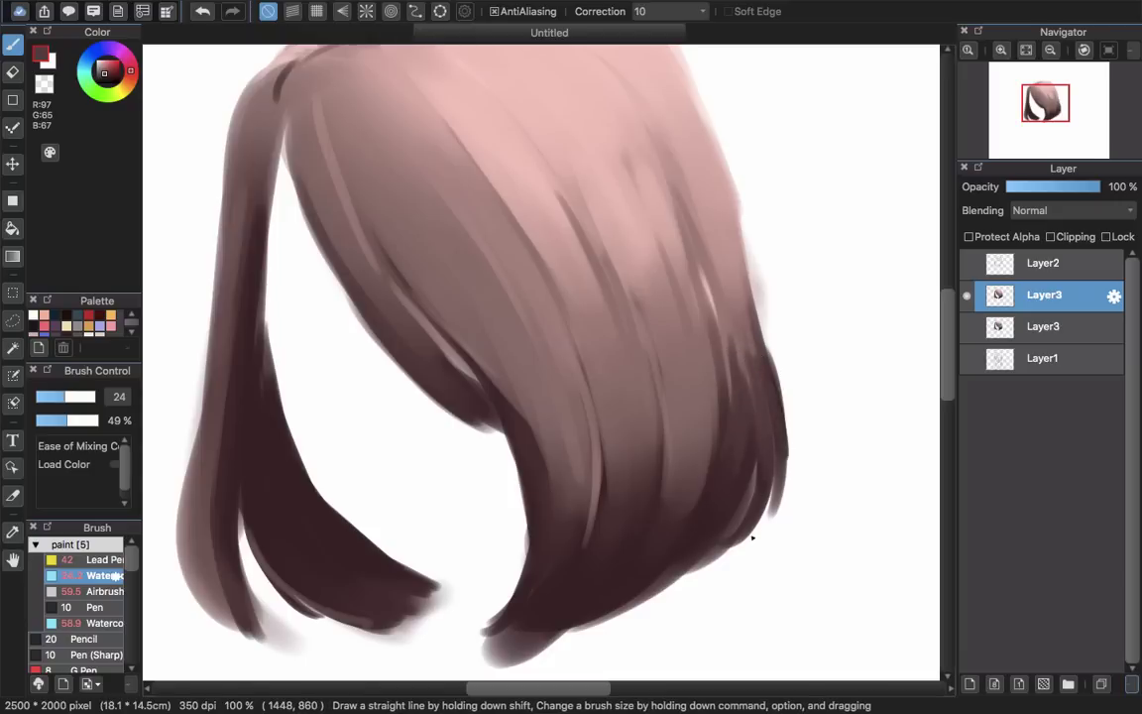
# Step: Paint thin dark strands from the parting down the front section with R157 G123 B118 at brush size 7.1
pyautogui.press('super+minus')
pyautogui.scroll(-2, 656, 313)
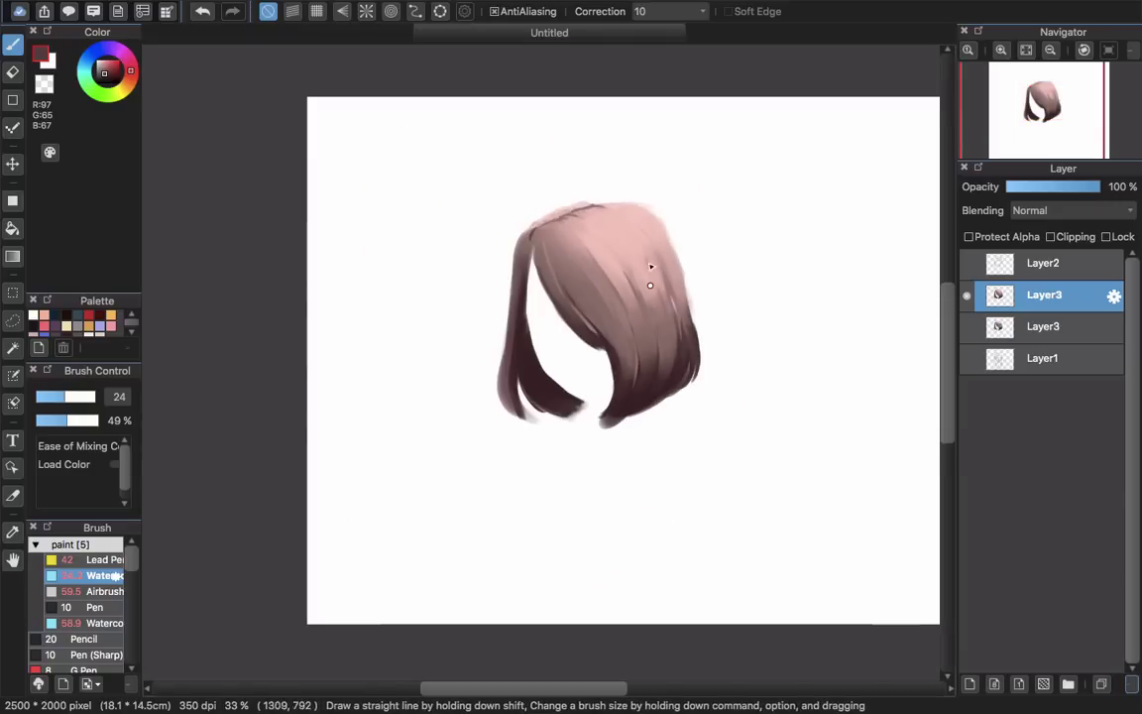
pyautogui.scroll(2, 629, 253)
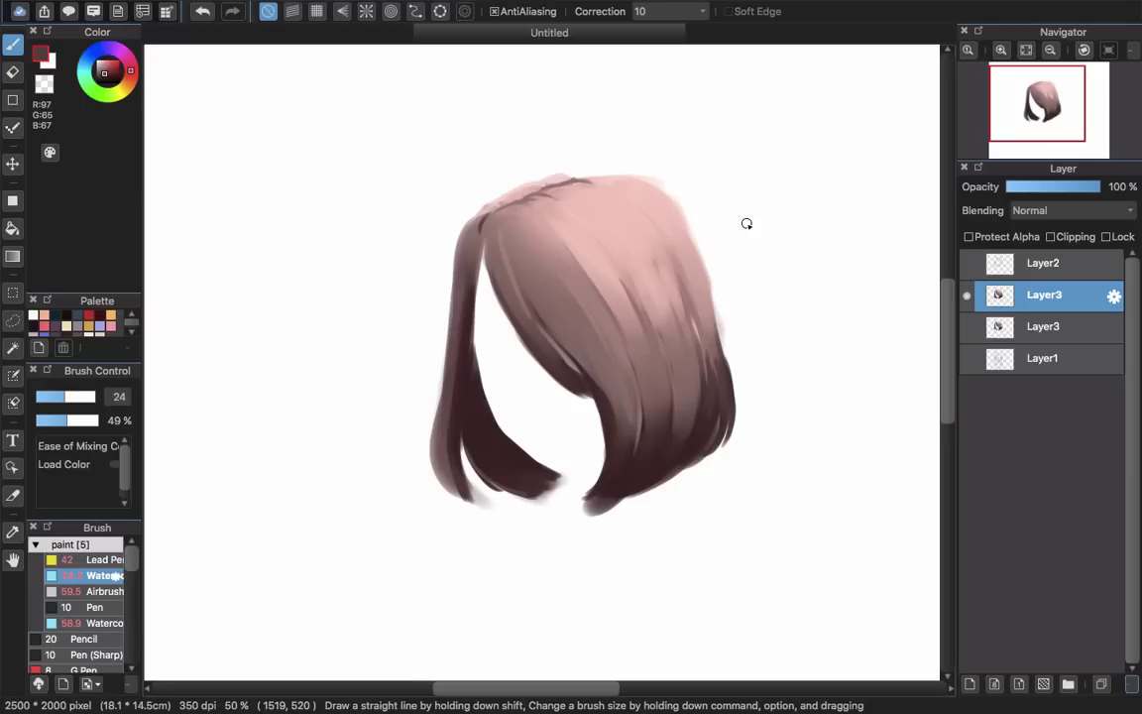
pyautogui.scroll(2, 504, 298)
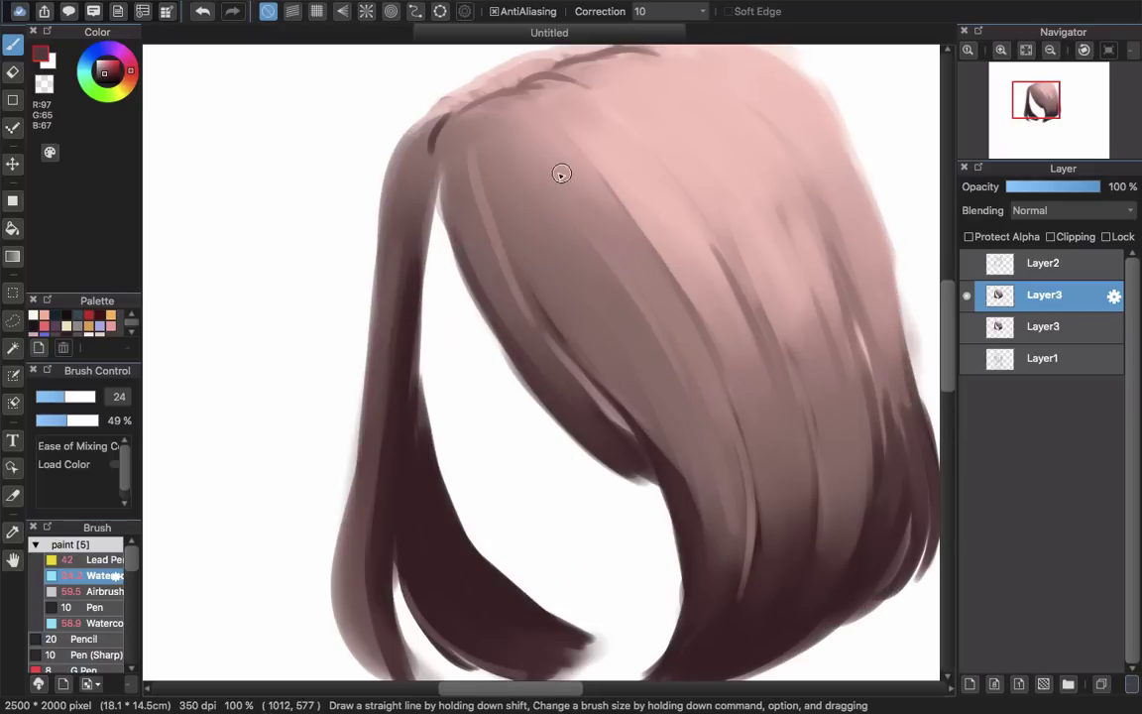
pyautogui.scroll(-2, 530, 172)
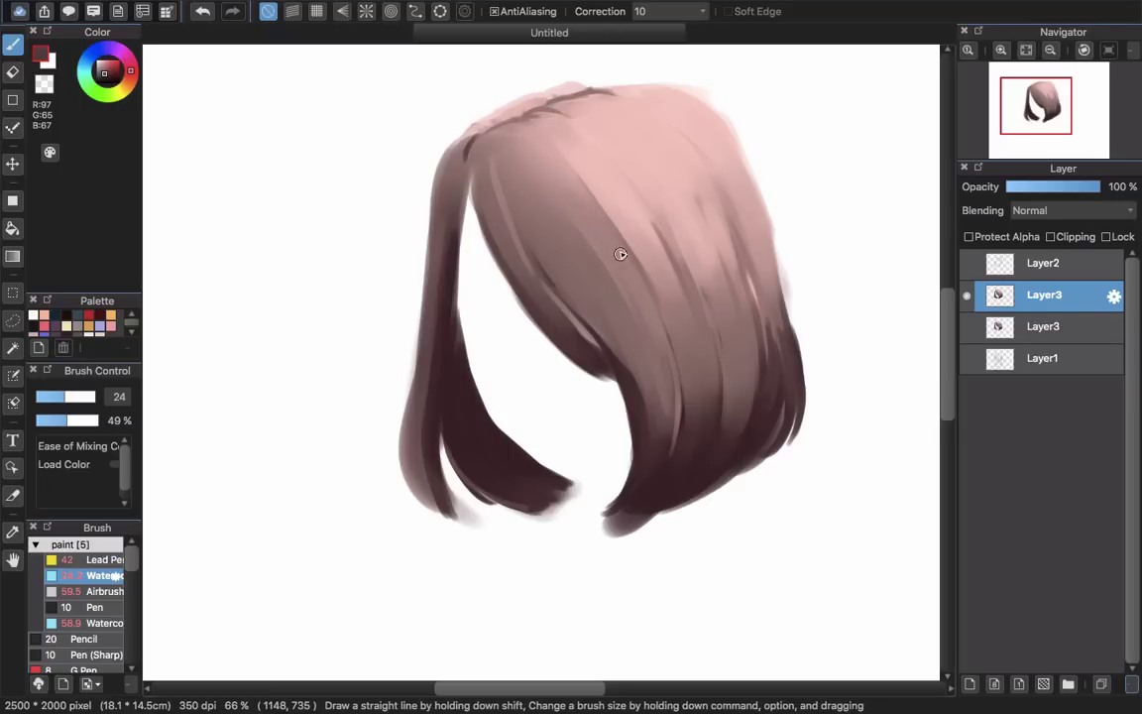
pyautogui.scroll(4, 560, 233)
pyautogui.moveTo(469, 81); pyautogui.dragTo(576, 316)
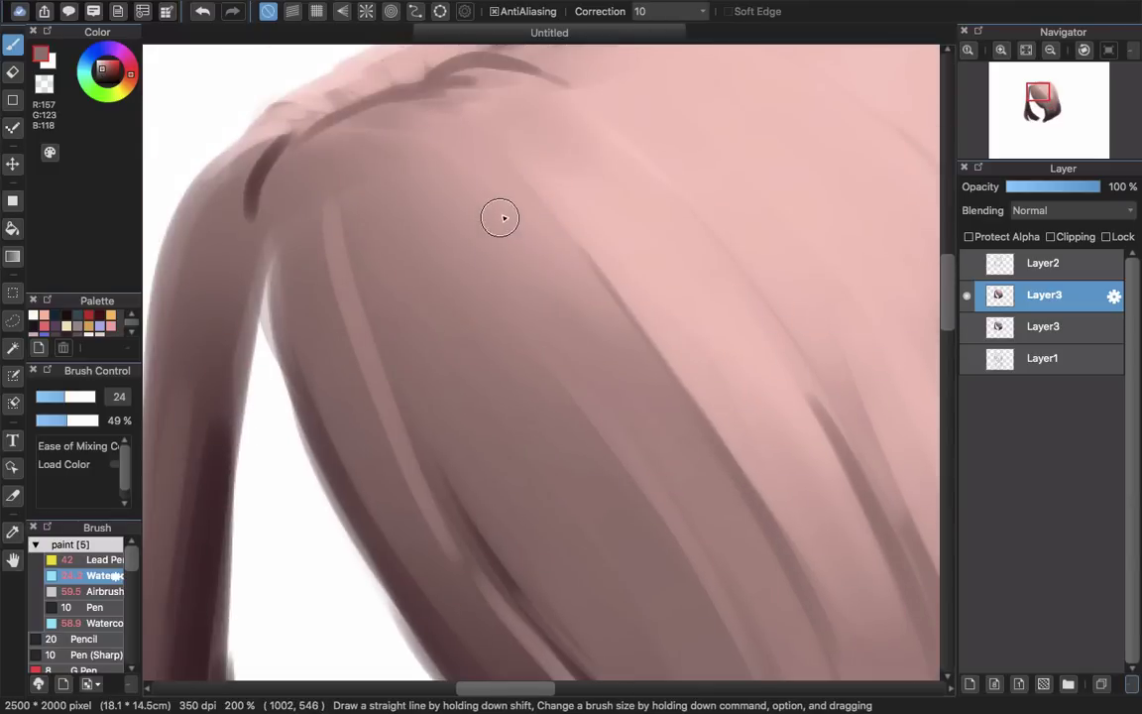
pyautogui.moveTo(458, 201)
pyautogui.mouseDown()
pyautogui.moveTo(409, 164)
pyautogui.moveTo(481, 216)
pyautogui.mouseUp()
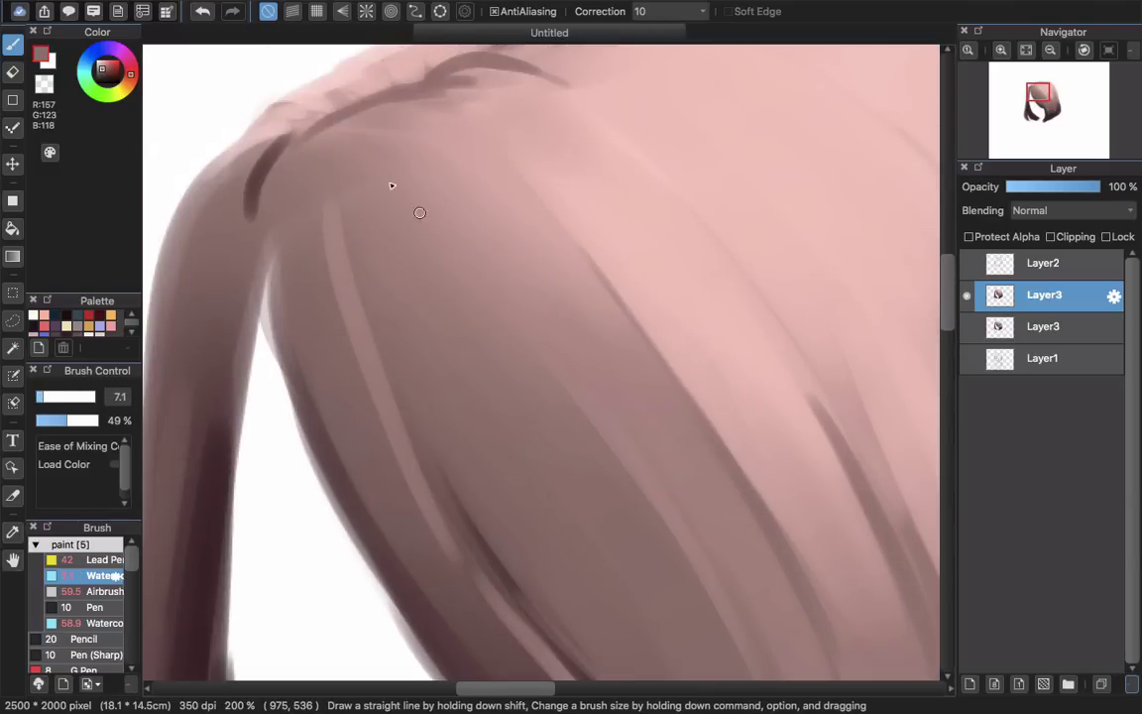
pyautogui.moveTo(351, 155)
pyautogui.mouseDown()
pyautogui.moveTo(468, 261)
pyautogui.moveTo(522, 367)
pyautogui.mouseUp()
pyautogui.moveTo(413, 198)
pyautogui.mouseDown()
pyautogui.moveTo(560, 388)
pyautogui.moveTo(437, 217)
pyautogui.moveTo(541, 369)
pyautogui.mouseUp()
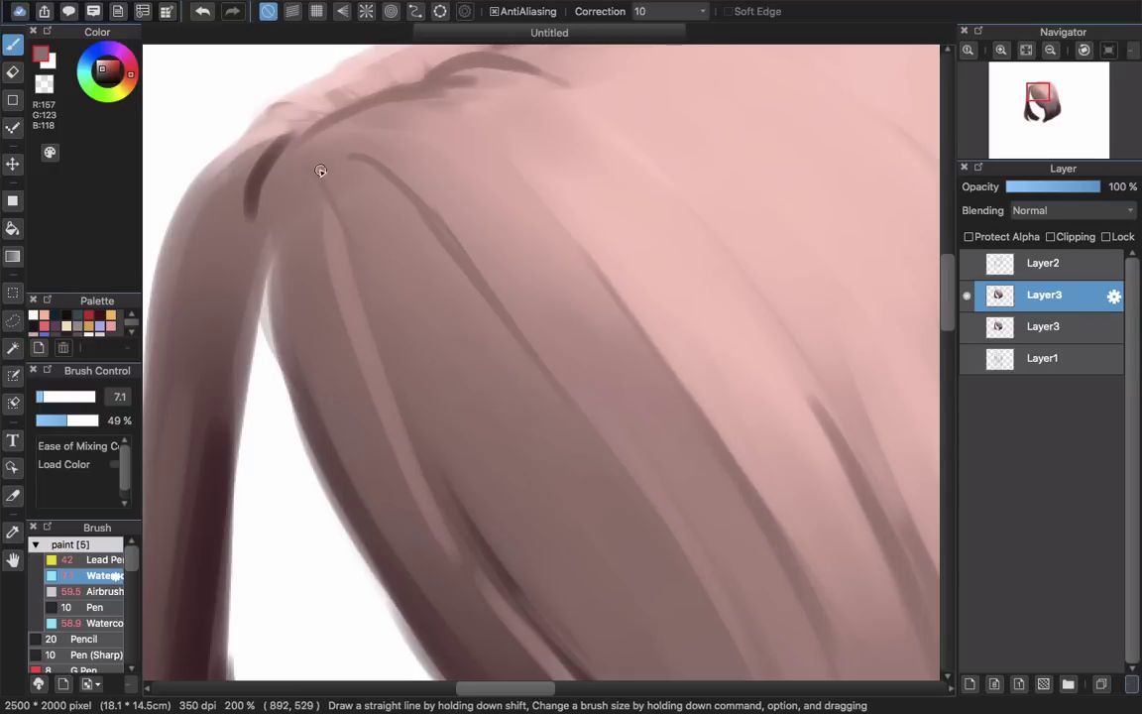
# Step: Sample R166 G130 B125 and fill the front section beneath the thin strand, enlarging the brush to size 36
pyautogui.keyDown('alt'); pyautogui.click(313, 182); pyautogui.keyUp('alt')
pyautogui.moveTo(349, 212); pyautogui.dragTo(394, 206)
pyautogui.moveTo(310, 174)
pyautogui.mouseDown()
pyautogui.moveTo(338, 195)
pyautogui.moveTo(325, 158)
pyautogui.moveTo(338, 181)
pyautogui.moveTo(344, 149)
pyautogui.moveTo(402, 232)
pyautogui.moveTo(333, 155)
pyautogui.moveTo(442, 280)
pyautogui.mouseUp()
pyautogui.press(']')
pyautogui.press(']')
pyautogui.moveTo(331, 166)
pyautogui.mouseDown()
pyautogui.moveTo(428, 357)
pyautogui.moveTo(358, 211)
pyautogui.moveTo(418, 365)
pyautogui.moveTo(359, 200)
pyautogui.moveTo(463, 355)
pyautogui.mouseUp()
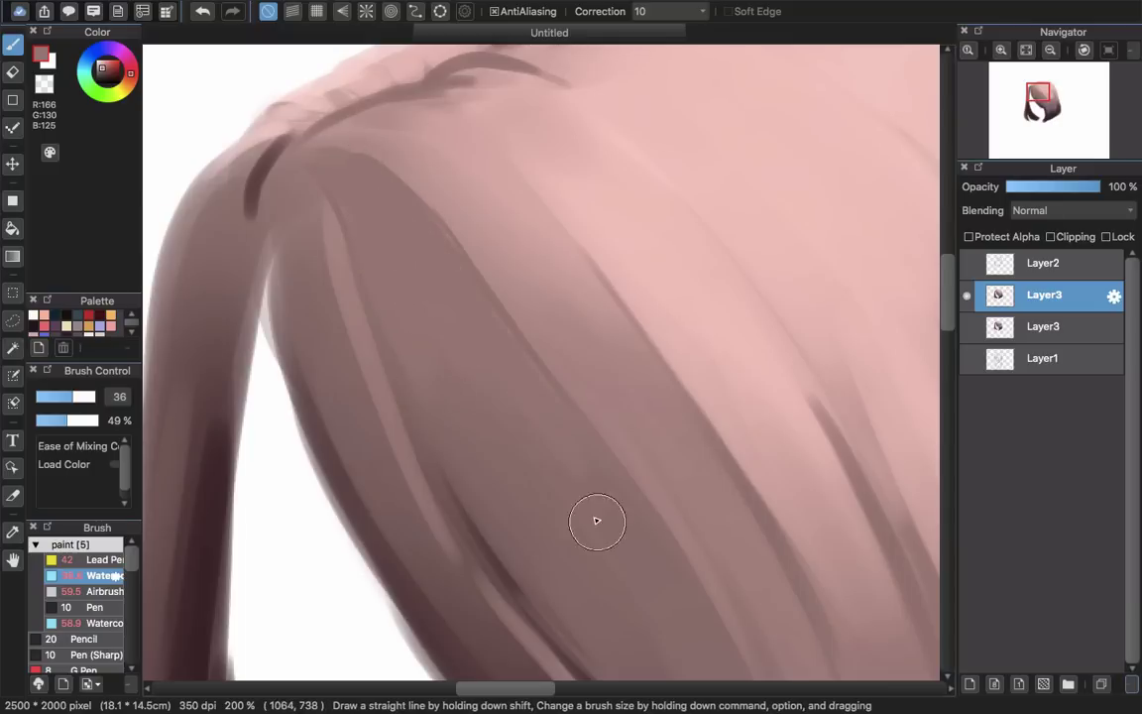
# Step: Paint soft strands over the front and middle of the hair with R166 G130 B125 at size 22, undoing unwanted strokes
pyautogui.scroll(-3, 458, 282)
pyautogui.moveTo(465, 307); pyautogui.dragTo(436, 299)
pyautogui.moveTo(429, 239)
pyautogui.mouseDown()
pyautogui.moveTo(490, 296)
pyautogui.moveTo(517, 346)
pyautogui.mouseUp()
pyautogui.press('super+z')
pyautogui.press('super+z')
pyautogui.press('super+z')
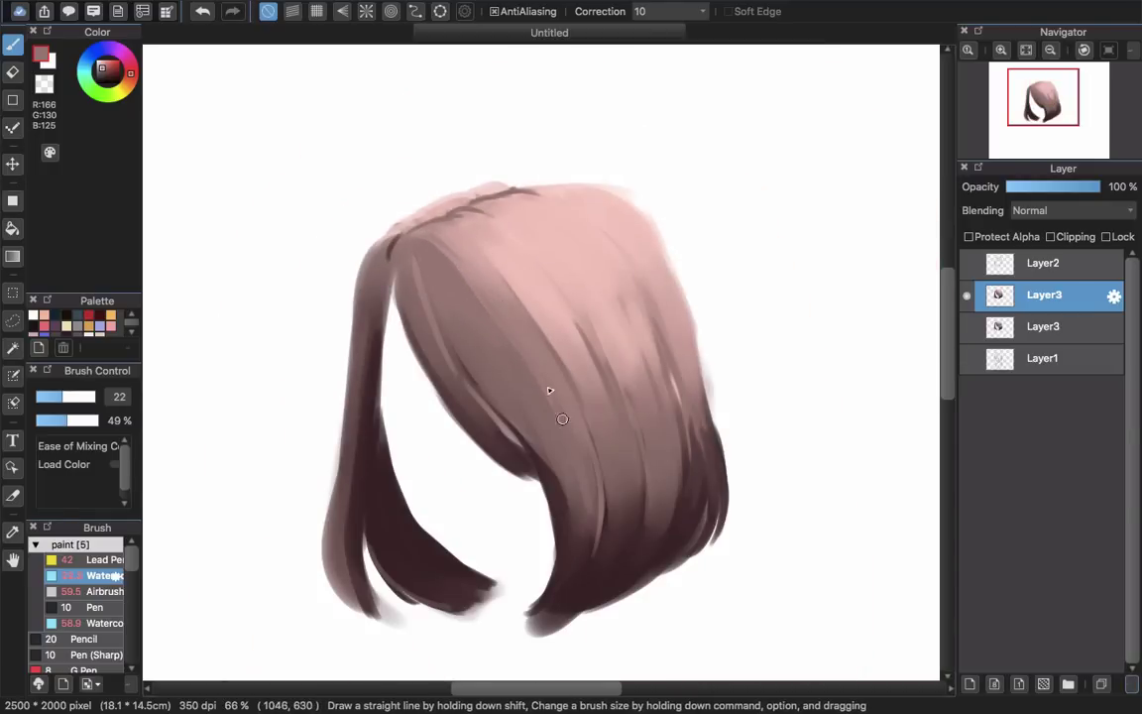
pyautogui.moveTo(571, 427); pyautogui.dragTo(597, 430)
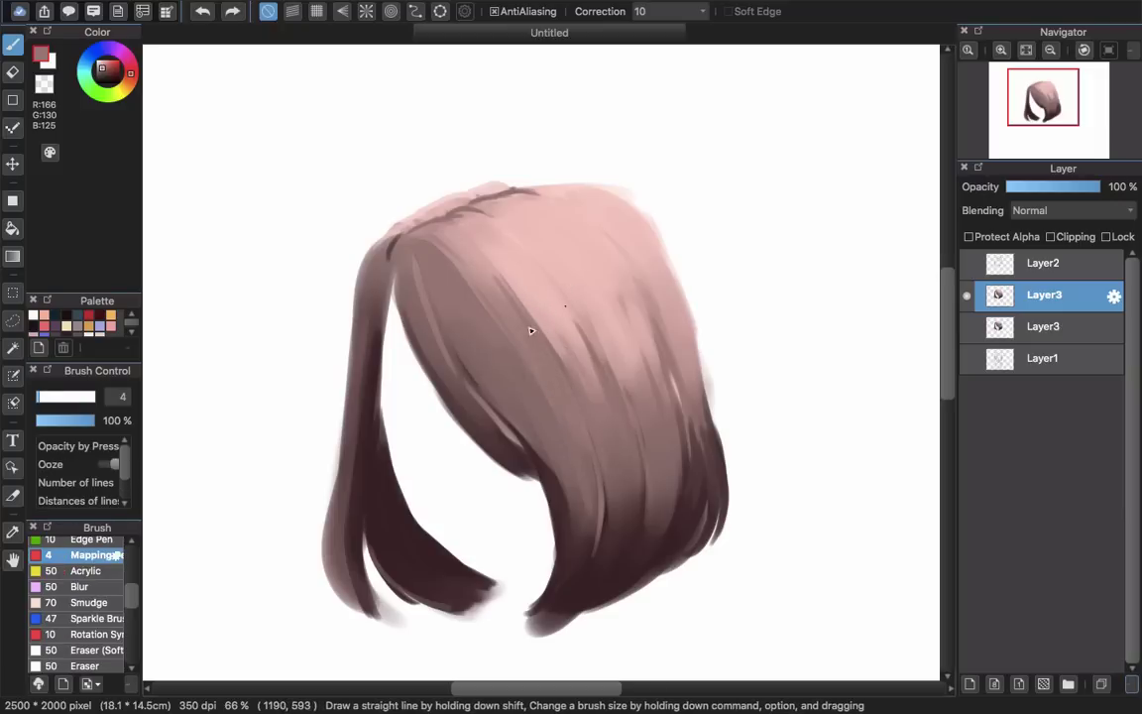
# Step: Edit the Mapping Pen brush and set its number of lines to 5
pyautogui.doubleClick(88, 558)
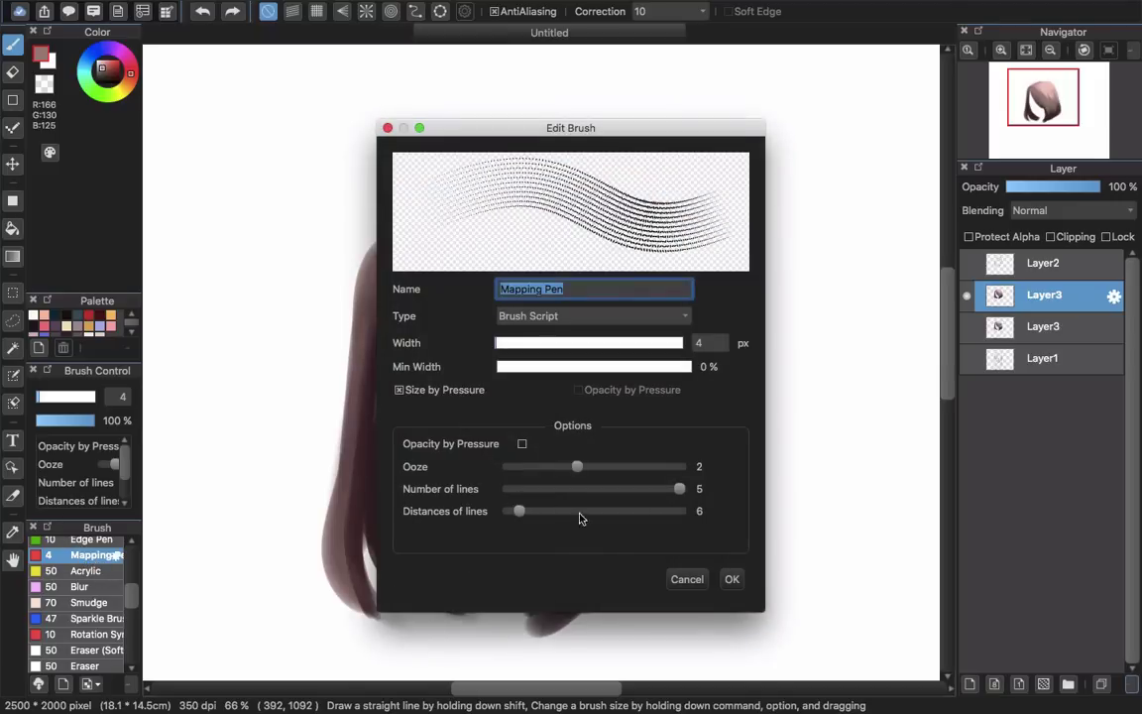
pyautogui.click(685, 579)
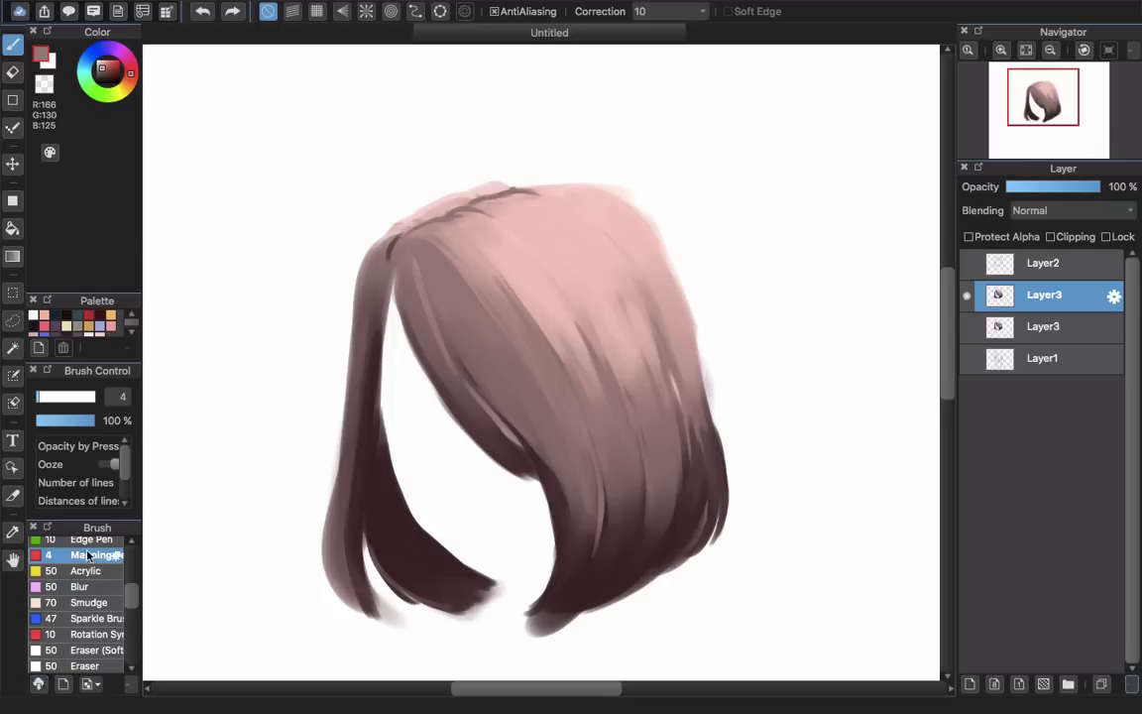
pyautogui.doubleClick(88, 558)
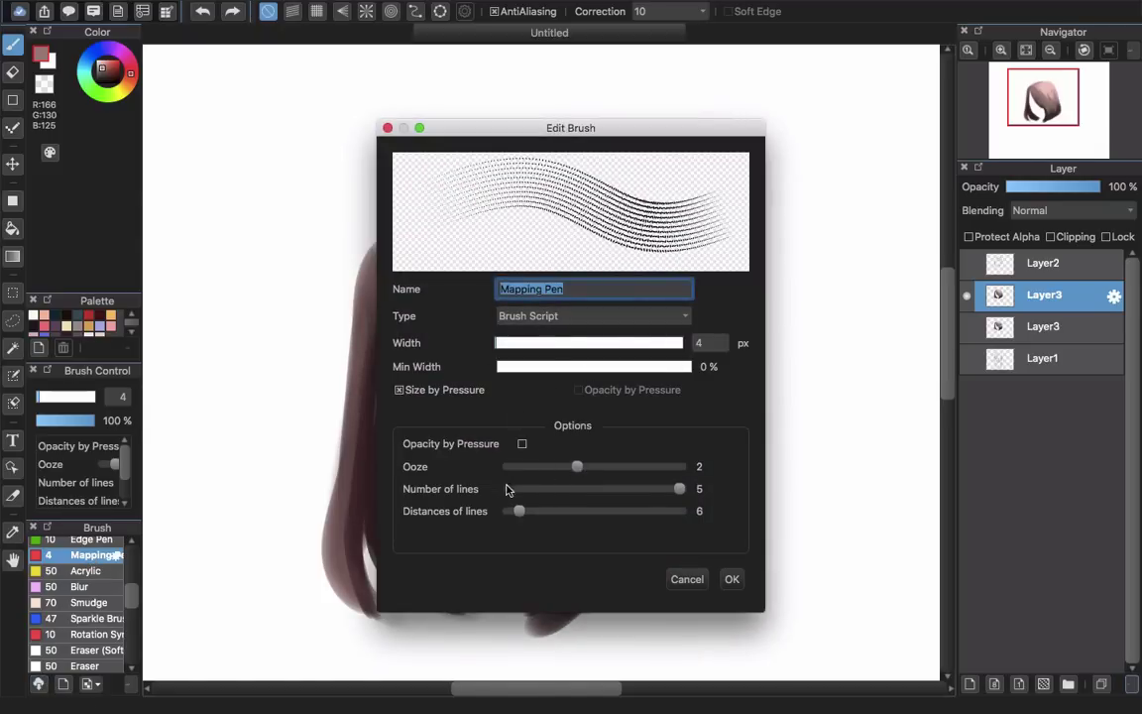
pyautogui.moveTo(677, 494); pyautogui.dragTo(699, 493)
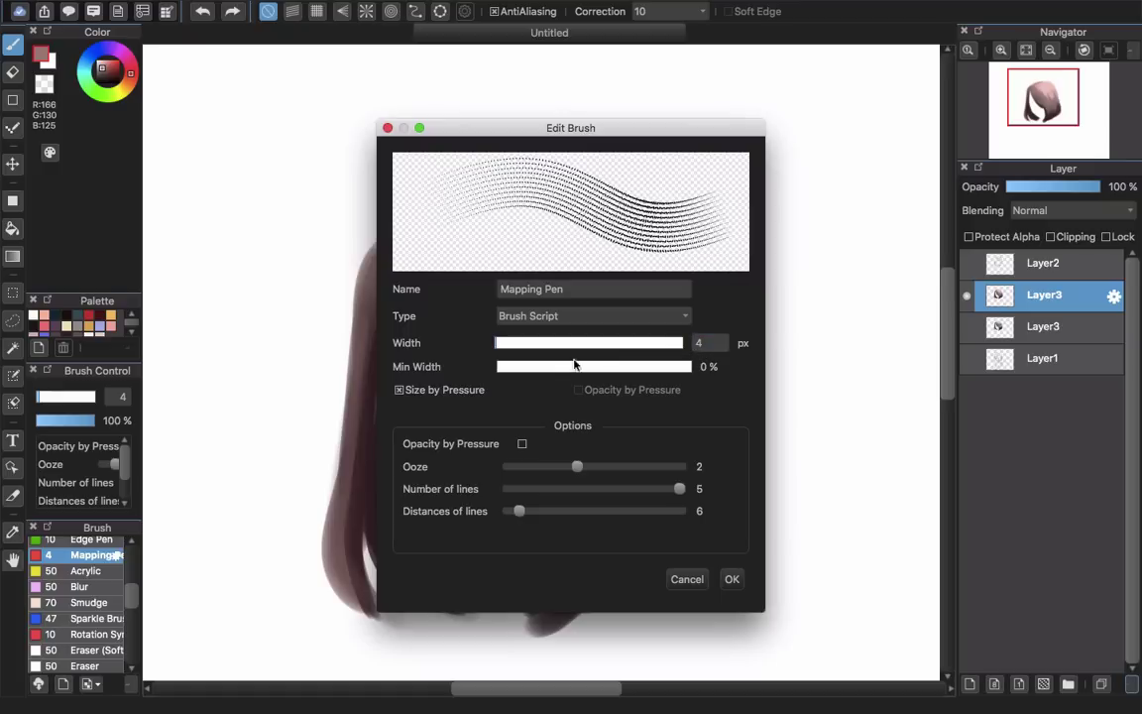
pyautogui.click(731, 579)
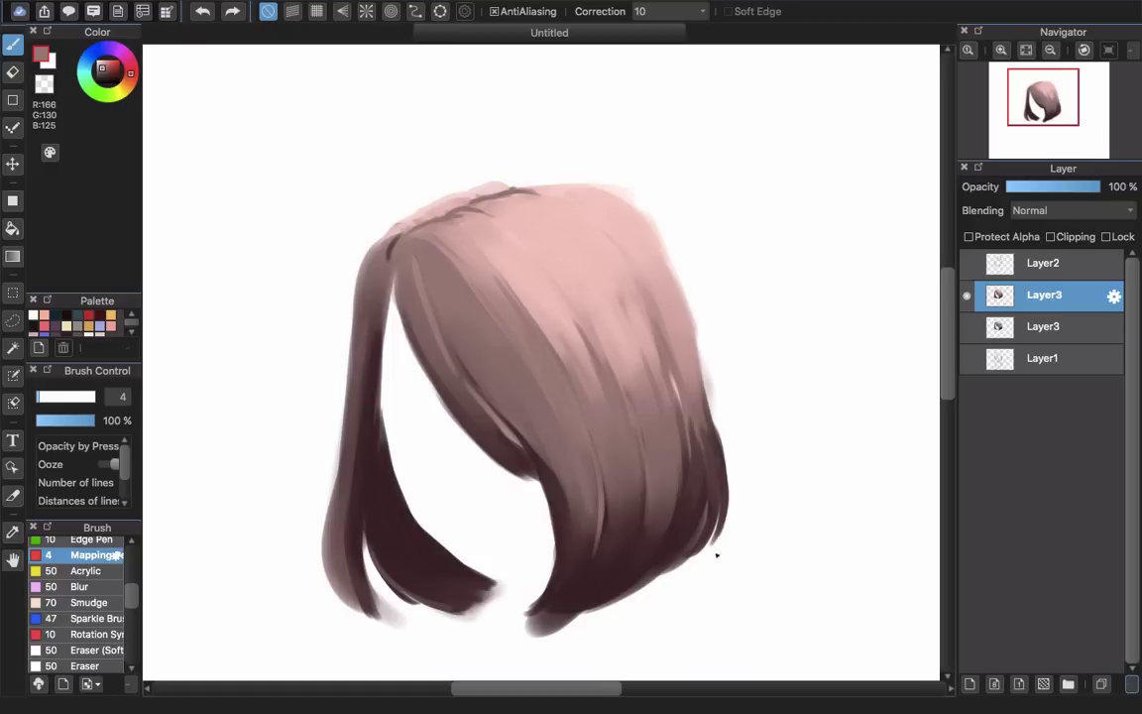
# Step: Draw fine parallel hair lines over the front and middle with the Mapping Pen in R166 G130 B125, plus light lines in R247 G196 B188
pyautogui.moveTo(453, 254); pyautogui.dragTo(510, 324)
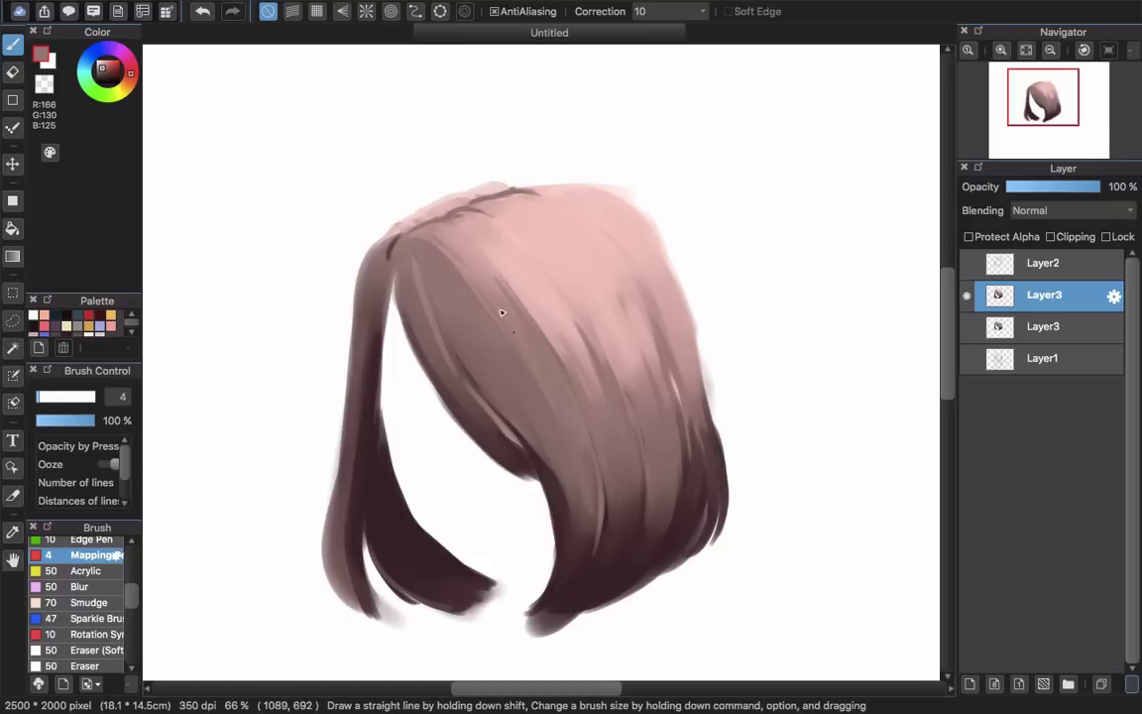
pyautogui.moveTo(524, 271); pyautogui.dragTo(585, 359)
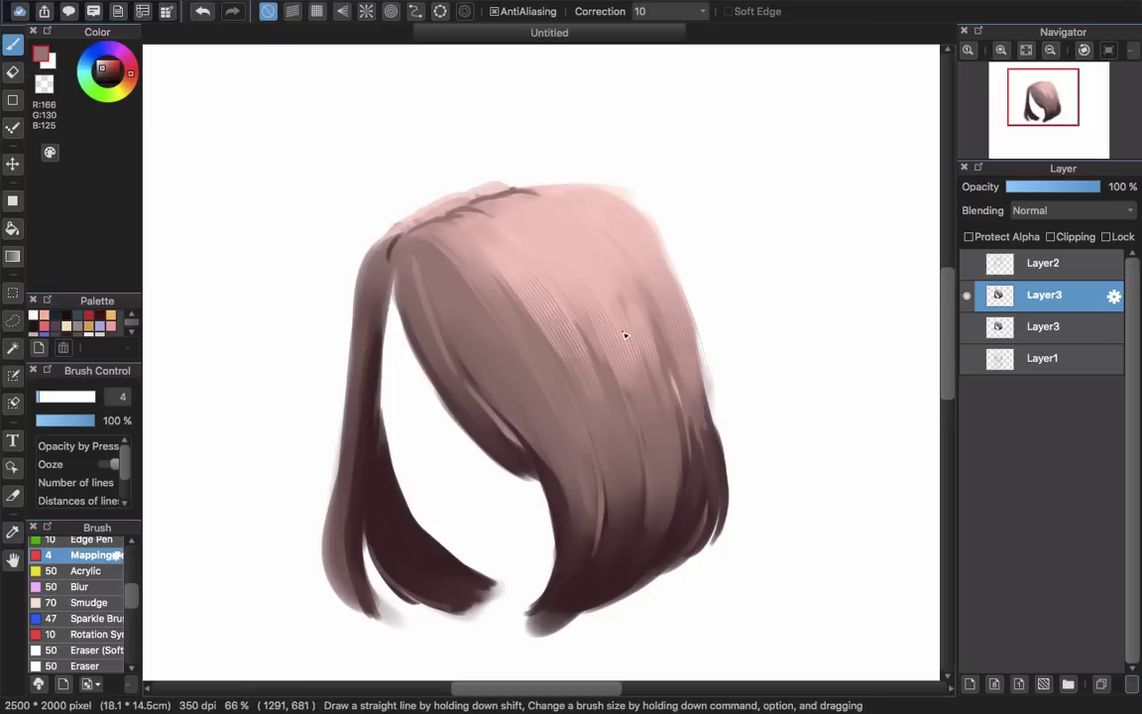
pyautogui.keyDown('alt'); pyautogui.click(443, 238); pyautogui.keyUp('alt')
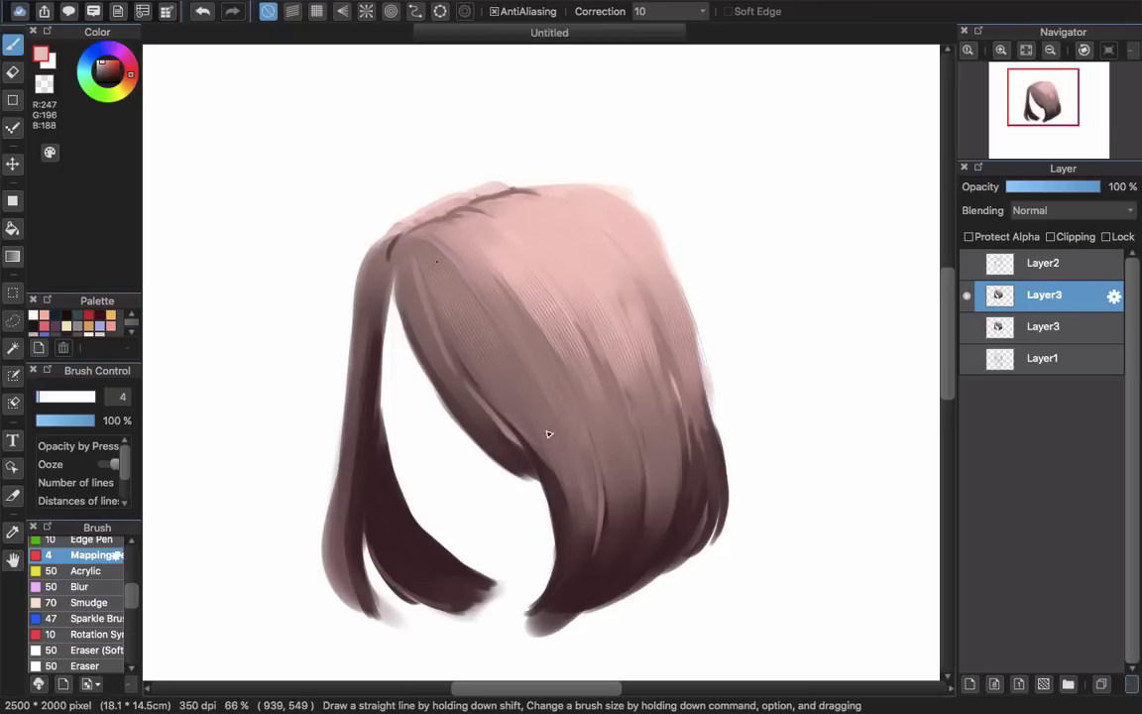
pyautogui.moveTo(495, 256); pyautogui.dragTo(522, 319)
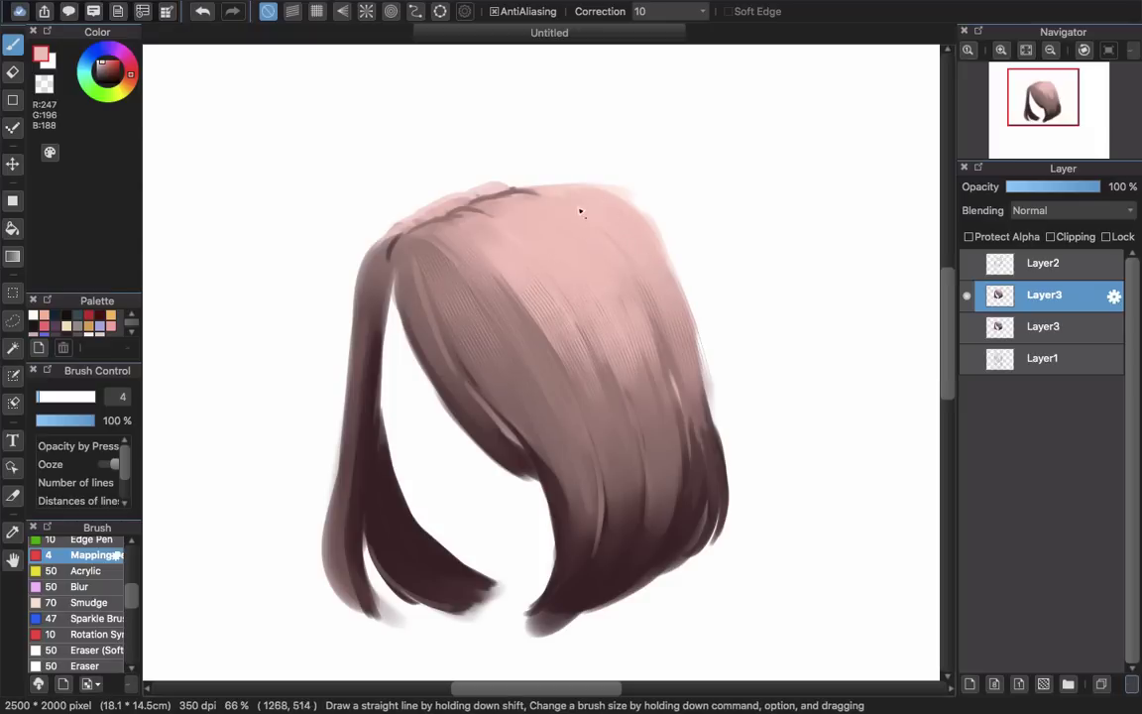
# Step: Sample R159 G122 B118 and draw fine parallel lines across the crown and upper back of the hair
pyautogui.keyDown('alt'); pyautogui.click(570, 372); pyautogui.keyUp('alt')
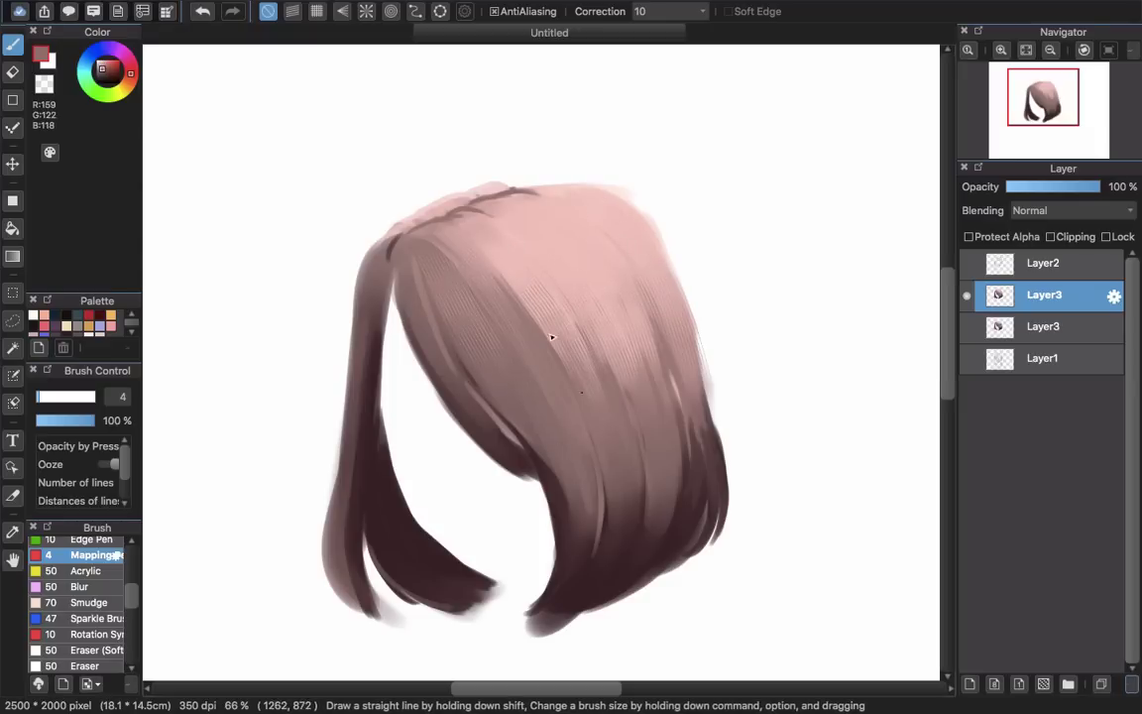
pyautogui.moveTo(559, 228); pyautogui.dragTo(630, 344)
pyautogui.moveTo(582, 216)
pyautogui.mouseDown()
pyautogui.moveTo(607, 244)
pyautogui.moveTo(605, 214)
pyautogui.moveTo(642, 260)
pyautogui.mouseUp()
pyautogui.moveTo(671, 228); pyautogui.dragTo(678, 309)
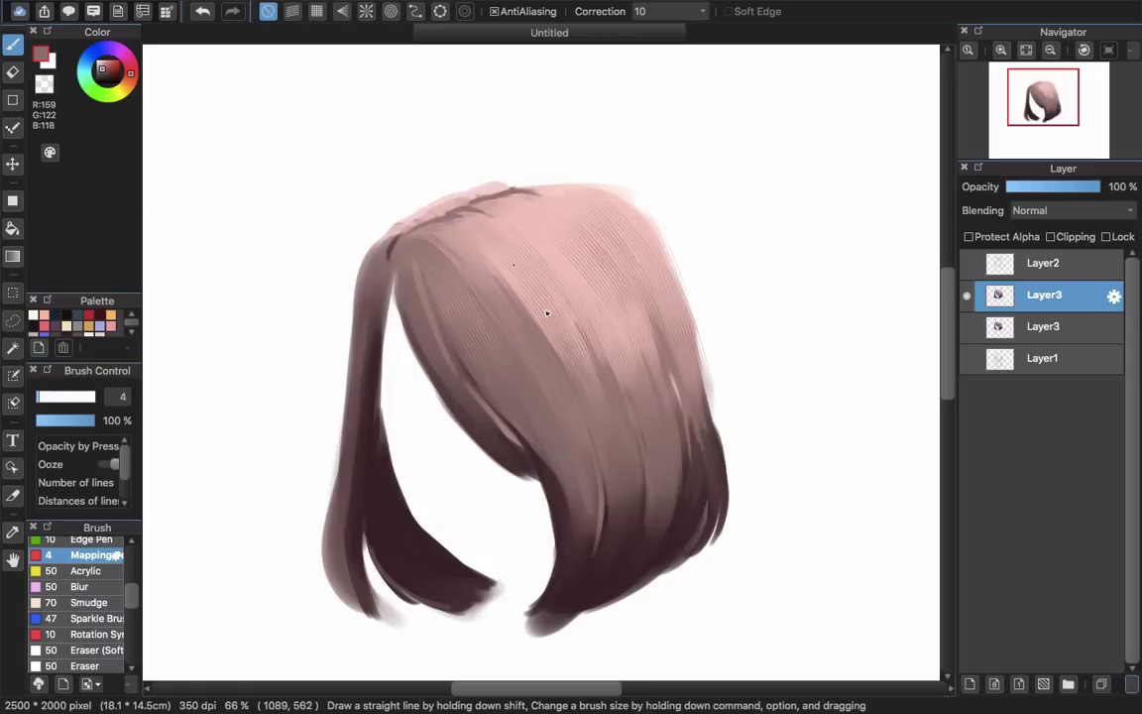
# Step: Sample the dark tone R88 G57 B58 and draw fine parallel lines along the fringe, the side lock and the lower strands
pyautogui.keyDown('alt'); pyautogui.click(578, 531); pyautogui.keyUp('alt')
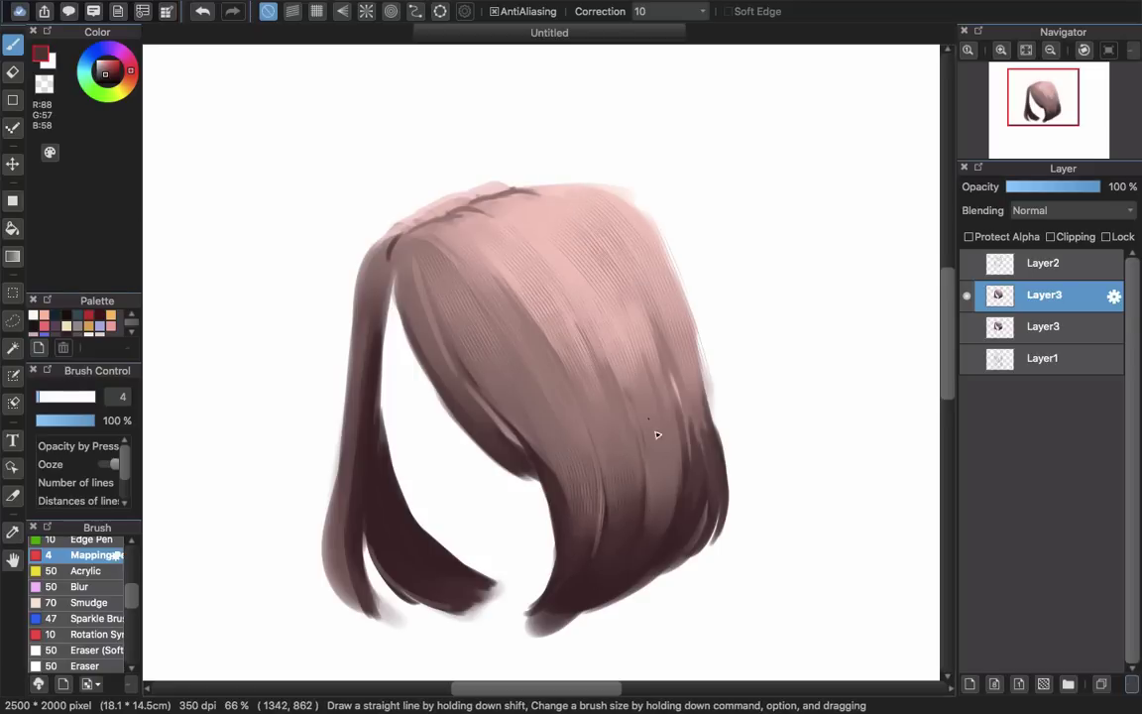
pyautogui.moveTo(708, 520); pyautogui.dragTo(705, 390)
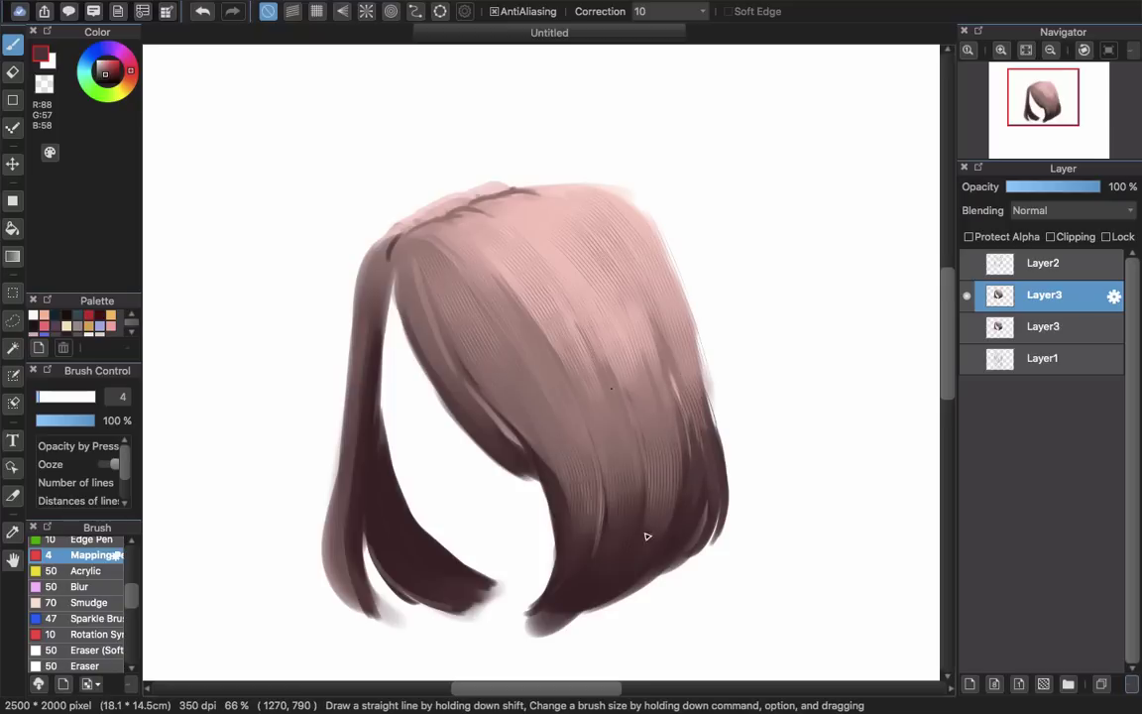
pyautogui.moveTo(422, 290); pyautogui.dragTo(494, 404)
pyautogui.moveTo(355, 392)
pyautogui.mouseDown()
pyautogui.moveTo(339, 548)
pyautogui.moveTo(363, 616)
pyautogui.mouseUp()
pyautogui.moveTo(360, 470); pyautogui.dragTo(365, 612)
pyautogui.moveTo(483, 390); pyautogui.dragTo(557, 476)
pyautogui.moveTo(566, 405); pyautogui.dragTo(585, 486)
pyautogui.moveTo(599, 417)
pyautogui.mouseDown()
pyautogui.moveTo(628, 523)
pyautogui.moveTo(598, 536)
pyautogui.mouseUp()
pyautogui.moveTo(531, 434); pyautogui.dragTo(532, 599)
pyautogui.moveTo(594, 405); pyautogui.dragTo(614, 590)
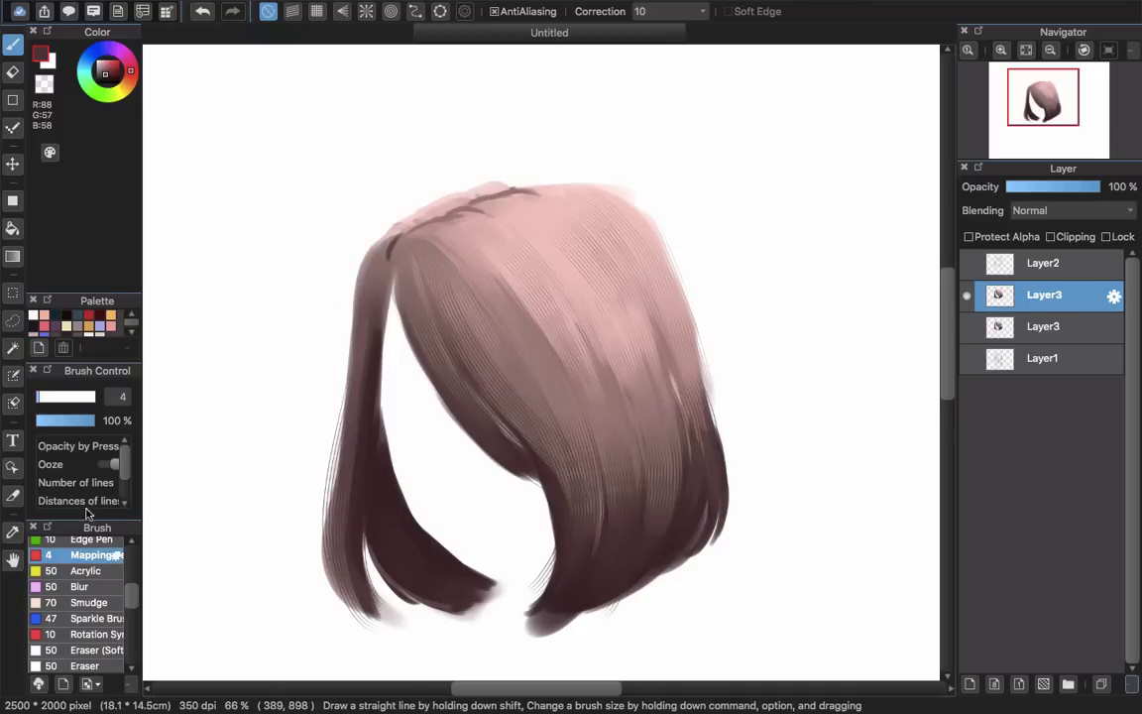
# Step: Switch back to the first Watercolor brush at size 38 and 49% opacity, accepting its brush settings
pyautogui.scroll(5, 121, 539)
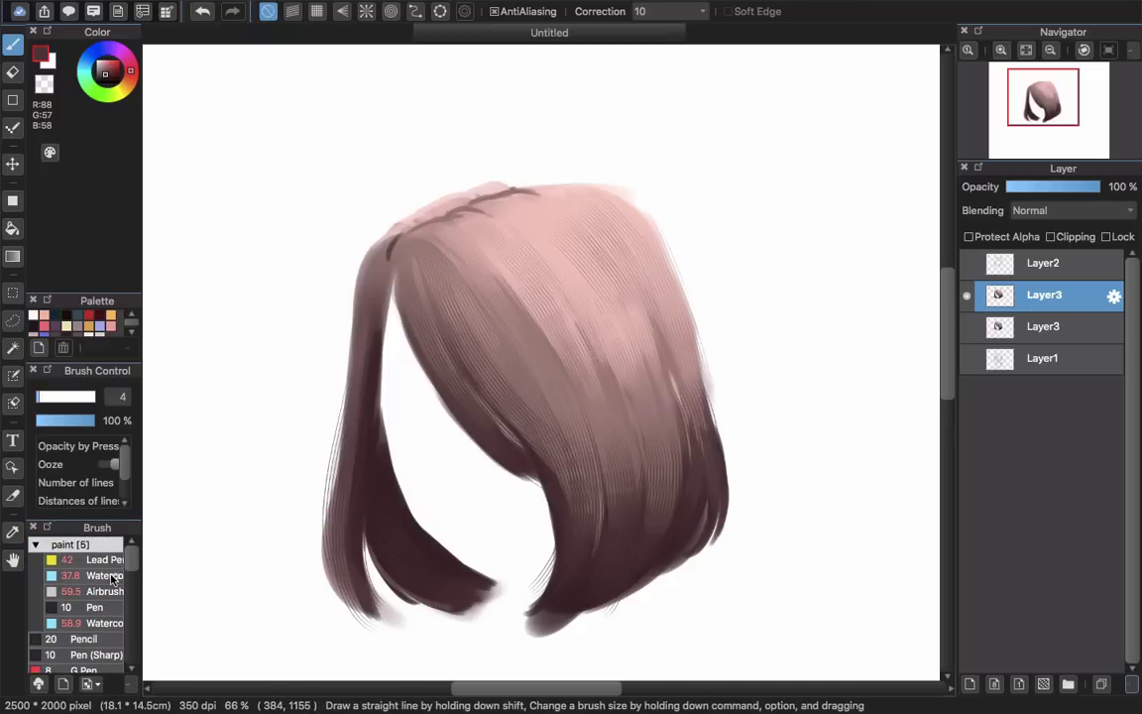
pyautogui.doubleClick(111, 576)
pyautogui.click(732, 580)
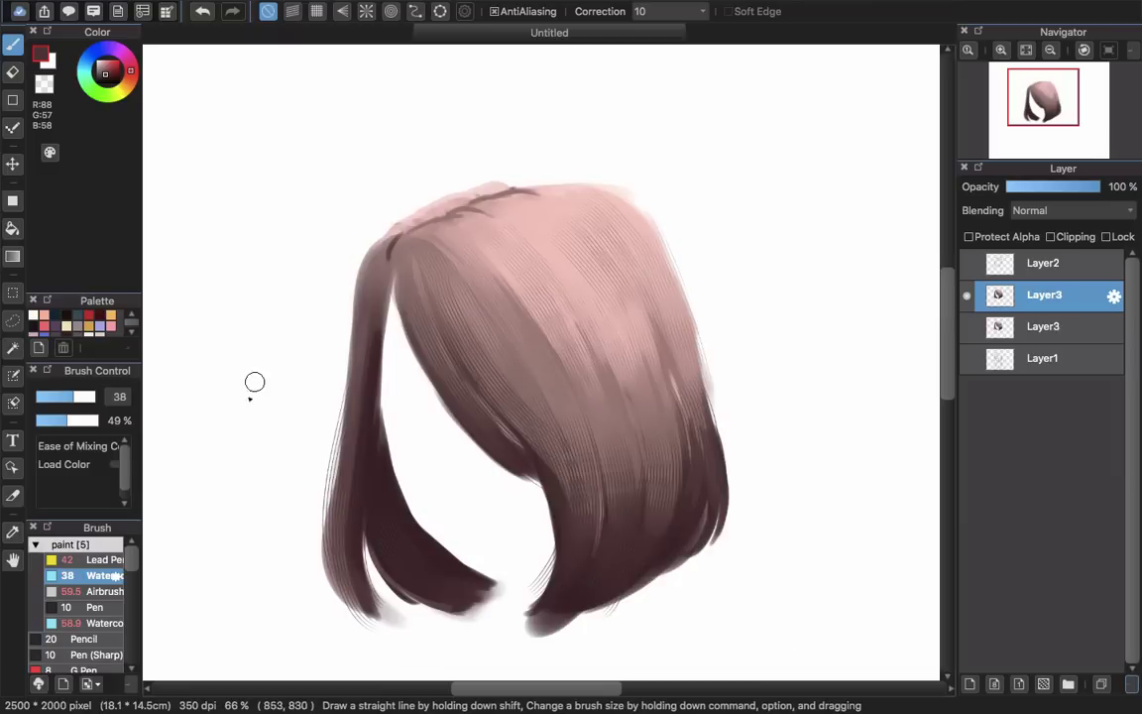
# Step: Sample R147 G116 B112 and paint thin shadow strands along the fringe with the Watercolor brush at size 9.4
pyautogui.moveTo(311, 378); pyautogui.dragTo(251, 384)
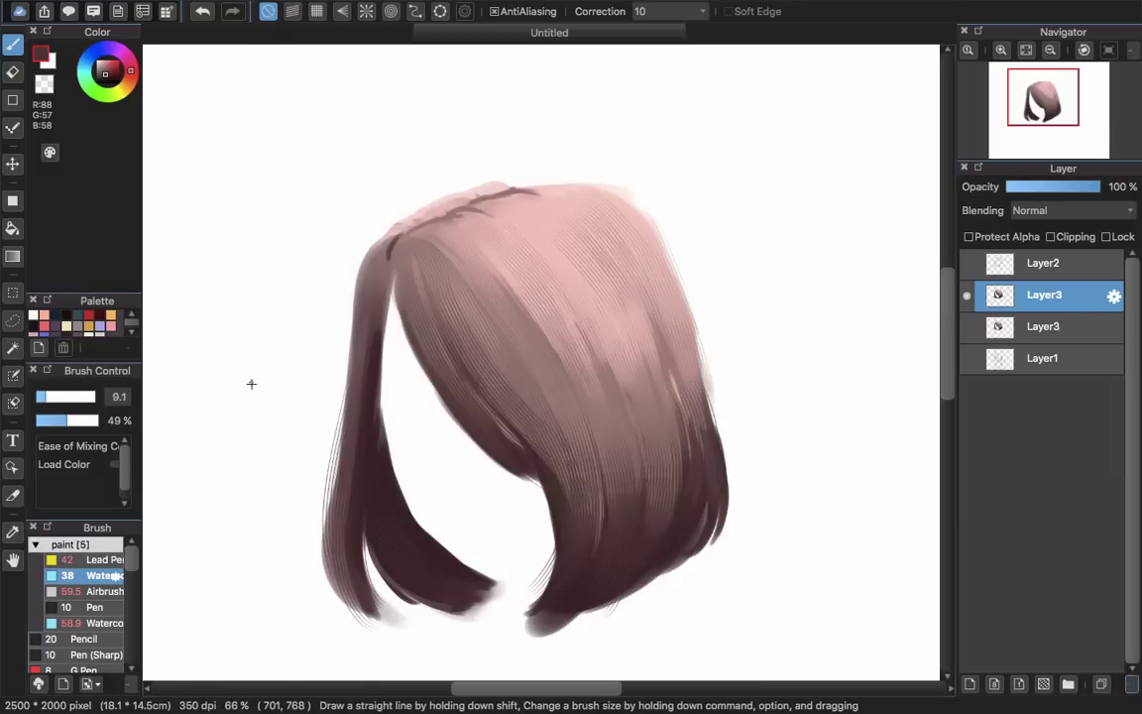
pyautogui.rightClick(402, 293)
pyautogui.rightClick(401, 289)
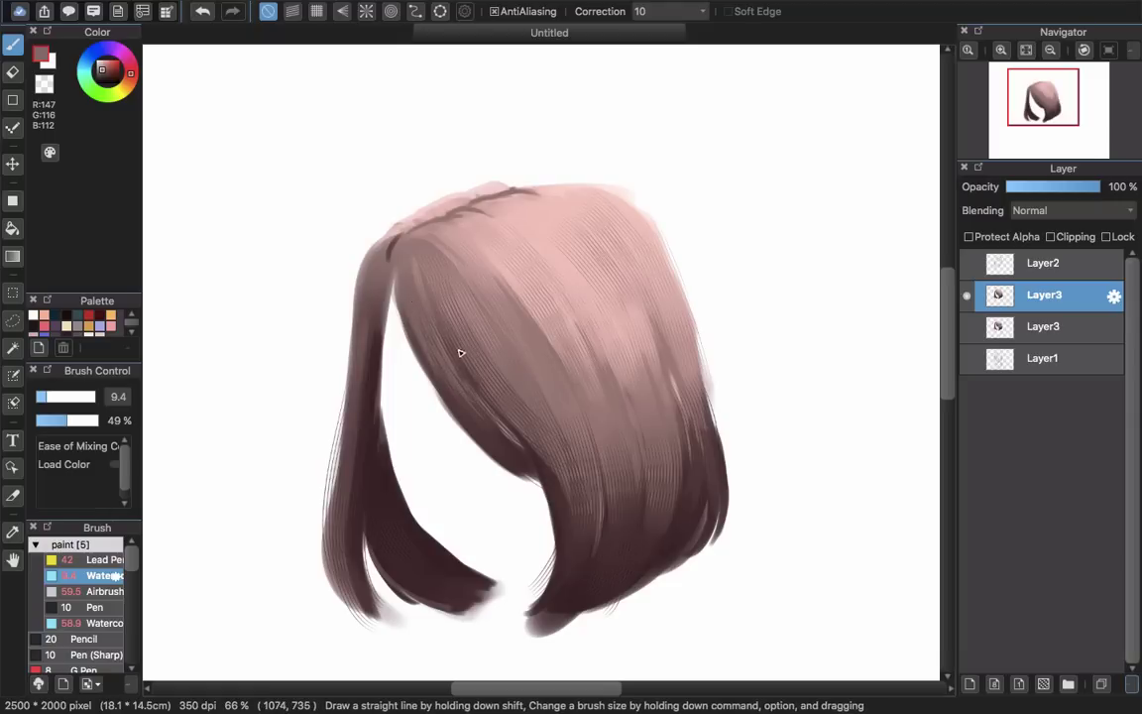
pyautogui.moveTo(432, 278)
pyautogui.mouseDown()
pyautogui.moveTo(474, 295)
pyautogui.moveTo(428, 289)
pyautogui.moveTo(449, 305)
pyautogui.mouseUp()
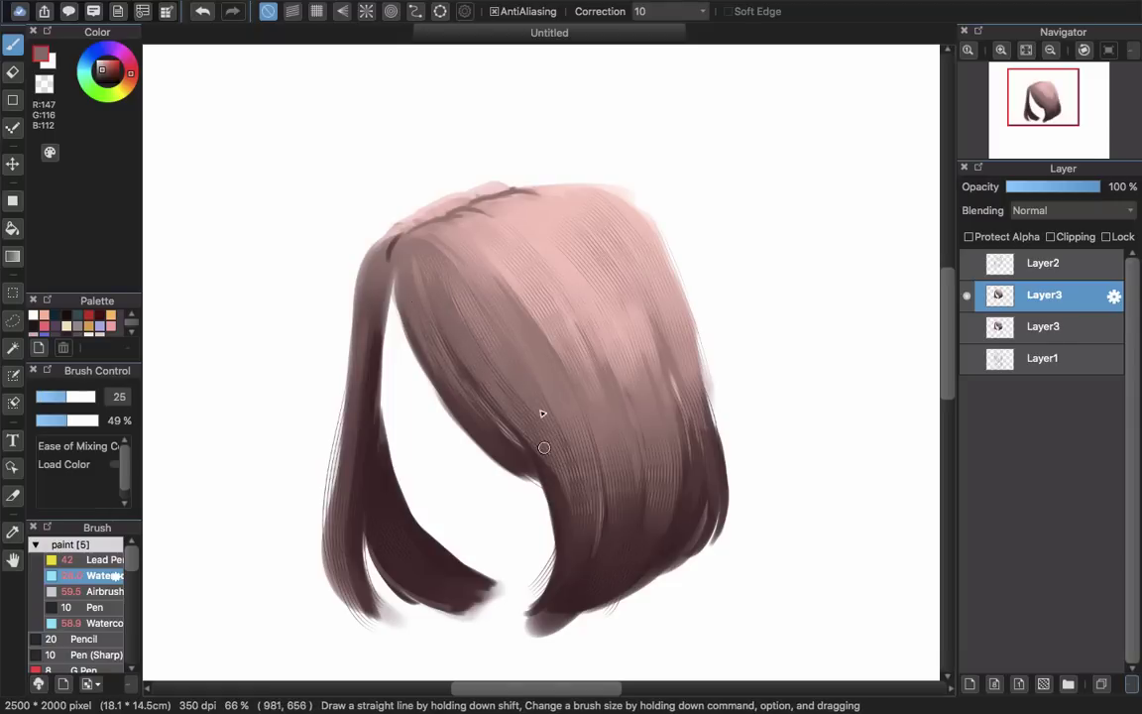
# Step: Undo the last fringe stroke, sample R147 G115 B111 and paint shadow strands over the fringe and middle at size 25
pyautogui.keyDown('alt'); pyautogui.click(435, 216); pyautogui.keyUp('alt')
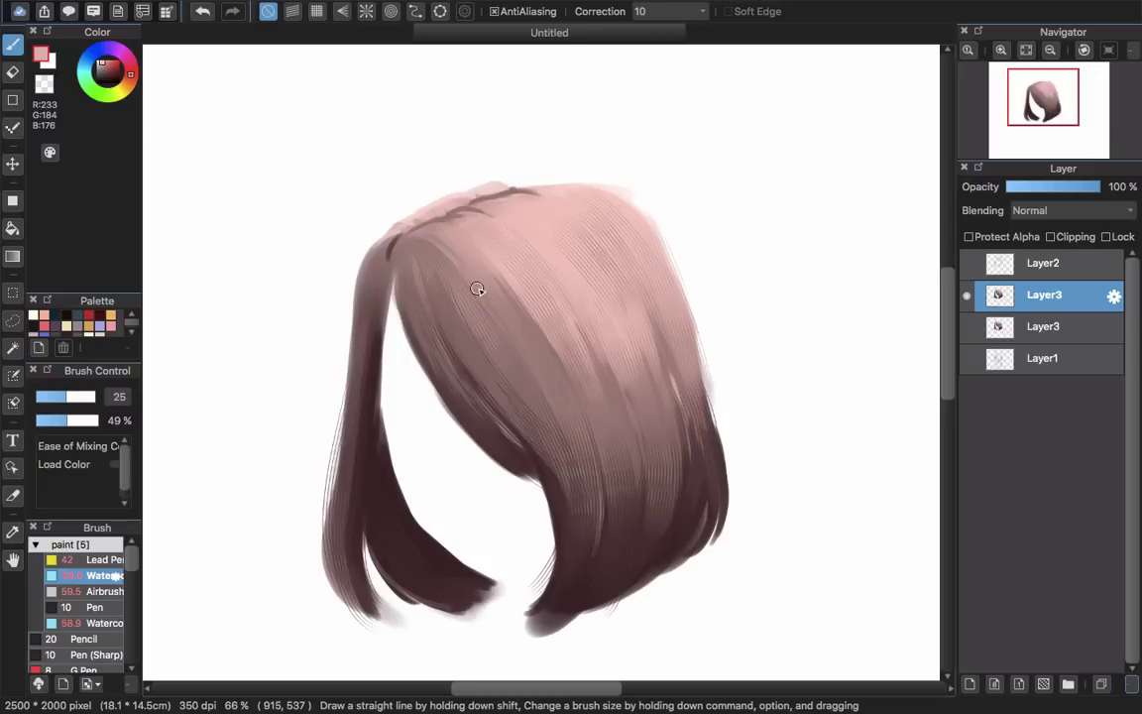
pyautogui.press('super+z')
pyautogui.keyDown('alt'); pyautogui.click(434, 270); pyautogui.keyUp('alt')
pyautogui.keyDown('alt'); pyautogui.click(453, 311); pyautogui.keyUp('alt')
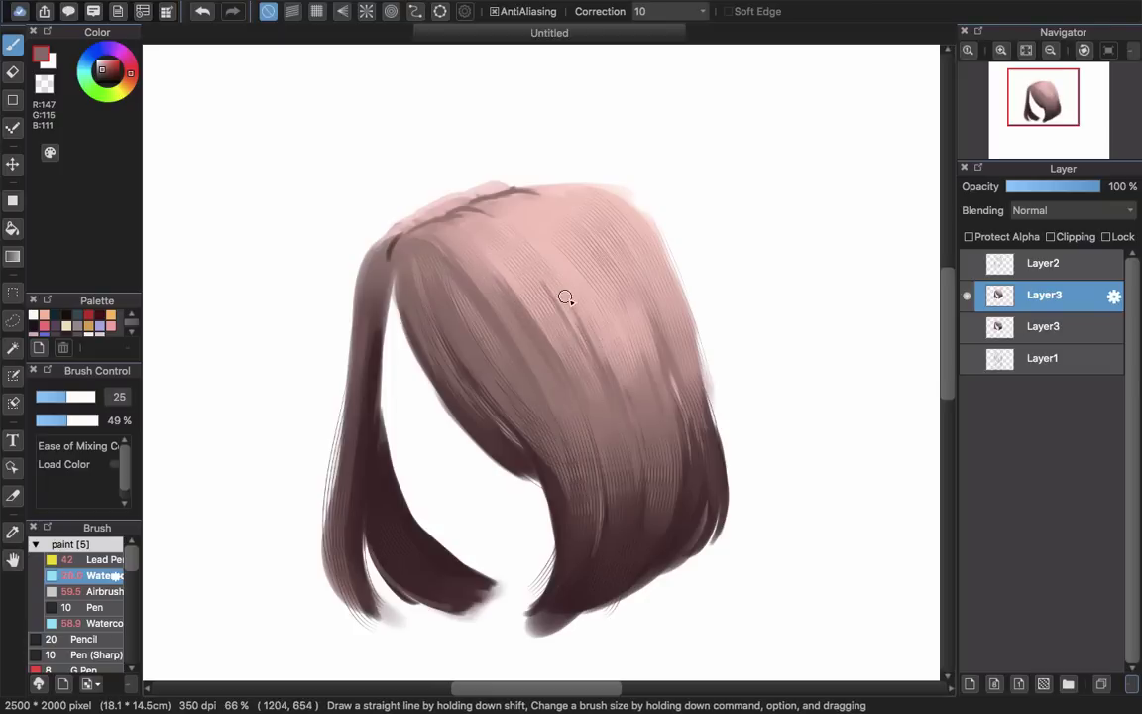
# Step: Sample R93 G62 B62 and paint dark strands through the middle and lower back of the hair, reducing the brush to size 16
pyautogui.scroll(-5, 625, 464)
pyautogui.keyDown('alt'); pyautogui.click(555, 387); pyautogui.keyUp('alt')
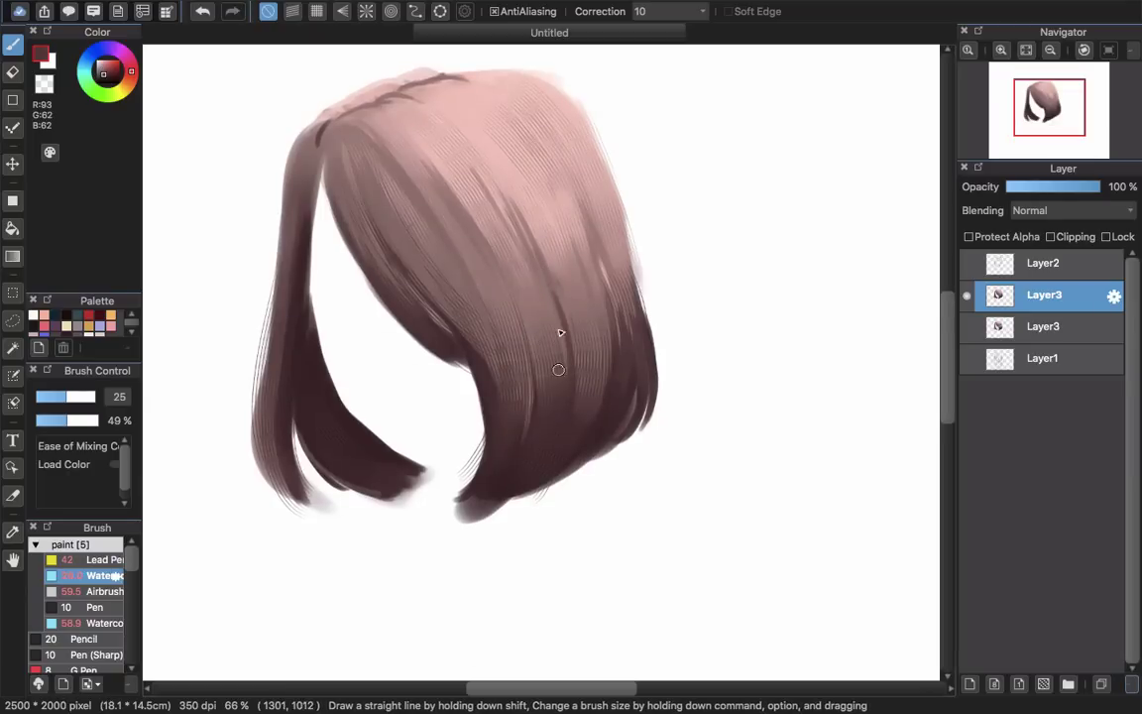
pyautogui.moveTo(554, 332); pyautogui.dragTo(529, 330)
pyautogui.moveTo(495, 265); pyautogui.dragTo(536, 424)
pyautogui.moveTo(536, 313); pyautogui.dragTo(543, 443)
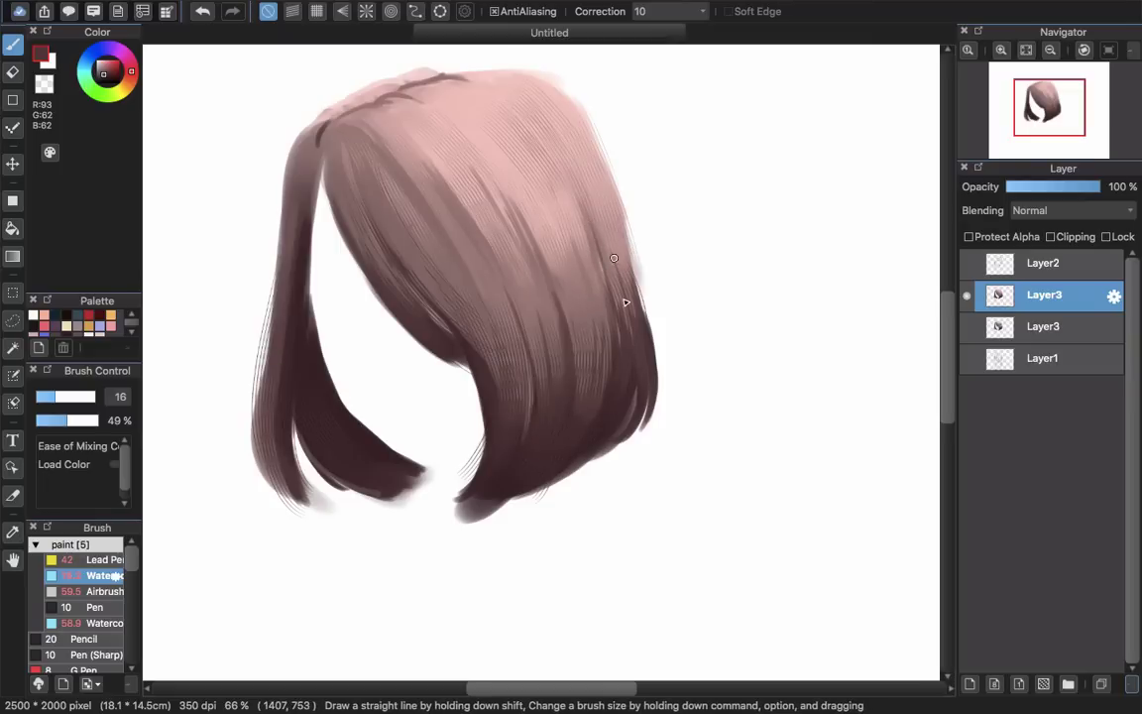
# Step: Sample the parting's shadow tone and paint a curved strand from the parting over the front of the crown at size 16
pyautogui.scroll(3, 550, 312)
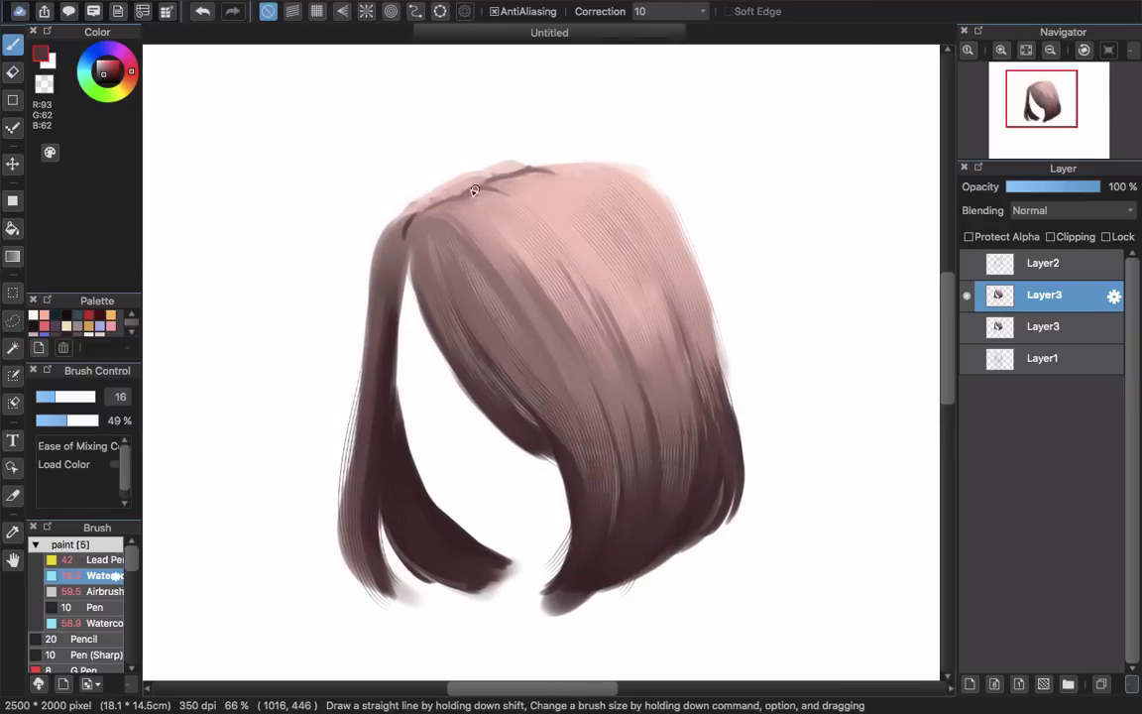
pyautogui.scroll(5, 449, 184)
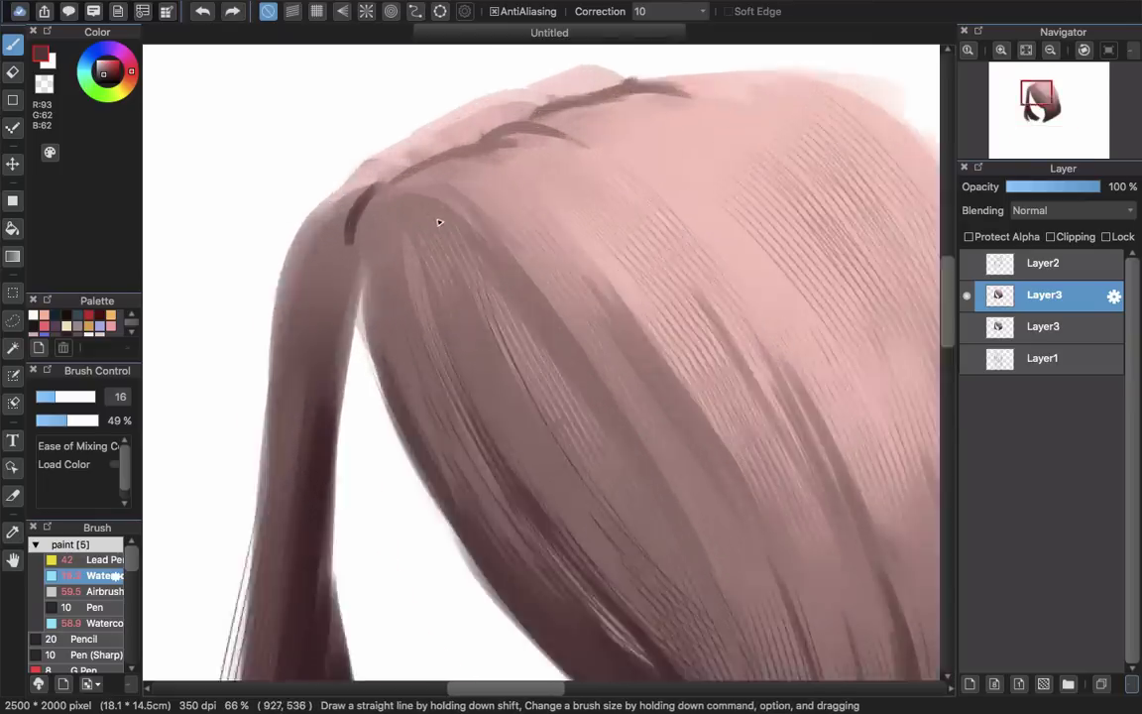
pyautogui.keyDown('alt'); pyautogui.click(462, 144); pyautogui.keyUp('alt')
pyautogui.moveTo(530, 108); pyautogui.dragTo(661, 140)
pyautogui.moveTo(587, 99); pyautogui.dragTo(738, 198)
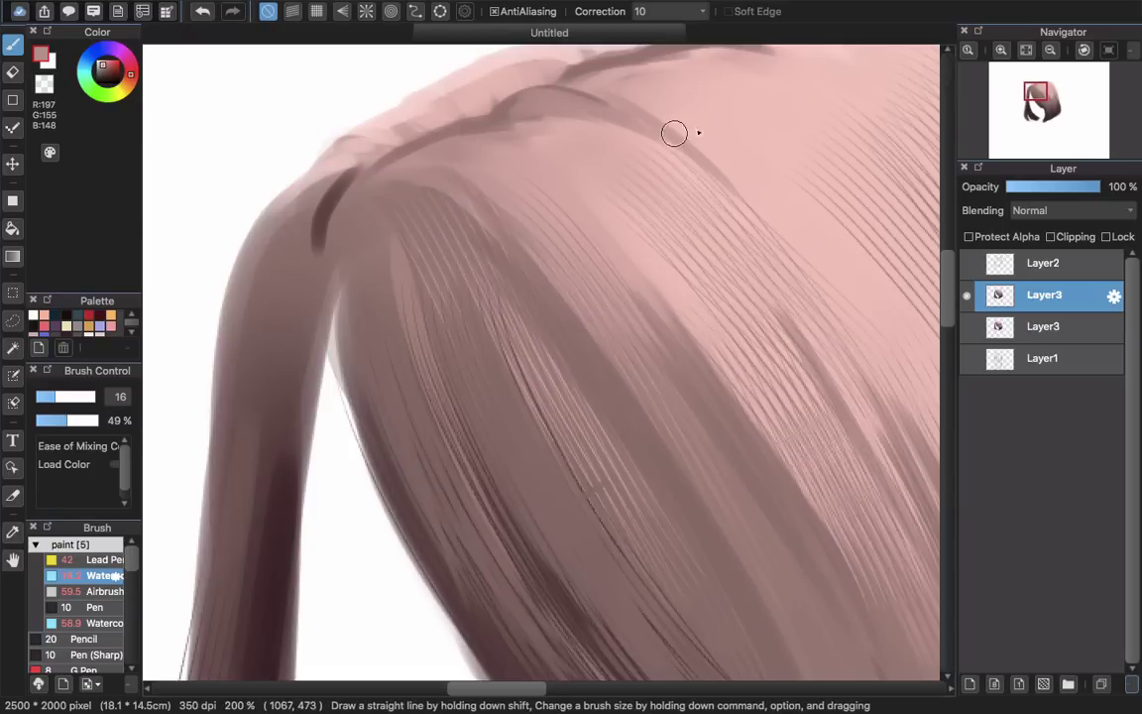
# Step: Add curved shadow strands fanning from the back of the parting into the crown with R197 G155 B148 selected
pyautogui.moveTo(701, 91); pyautogui.dragTo(527, 191)
pyautogui.moveTo(418, 178)
pyautogui.mouseDown()
pyautogui.moveTo(603, 180)
pyautogui.moveTo(517, 149)
pyautogui.moveTo(660, 192)
pyautogui.moveTo(559, 153)
pyautogui.moveTo(585, 219)
pyautogui.mouseUp()
pyautogui.moveTo(468, 159); pyautogui.dragTo(636, 229)
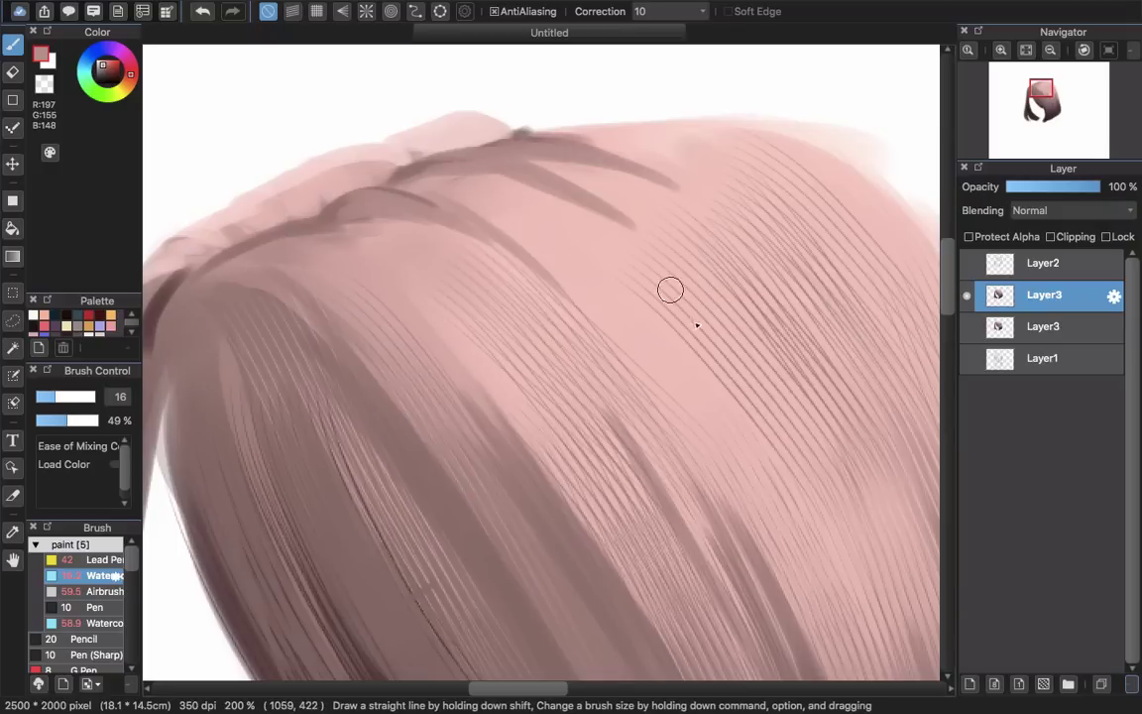
# Step: Sample R235 G186 B178 and soften the strands below the parting with the Watercolor brush enlarged to size 40
pyautogui.keyDown('alt'); pyautogui.click(528, 203); pyautogui.keyUp('alt')
pyautogui.moveTo(504, 194); pyautogui.dragTo(576, 205)
pyautogui.moveTo(434, 179)
pyautogui.mouseDown()
pyautogui.moveTo(558, 225)
pyautogui.moveTo(452, 172)
pyautogui.moveTo(645, 270)
pyautogui.moveTo(588, 155)
pyautogui.moveTo(638, 214)
pyautogui.moveTo(514, 142)
pyautogui.moveTo(608, 179)
pyautogui.mouseUp()
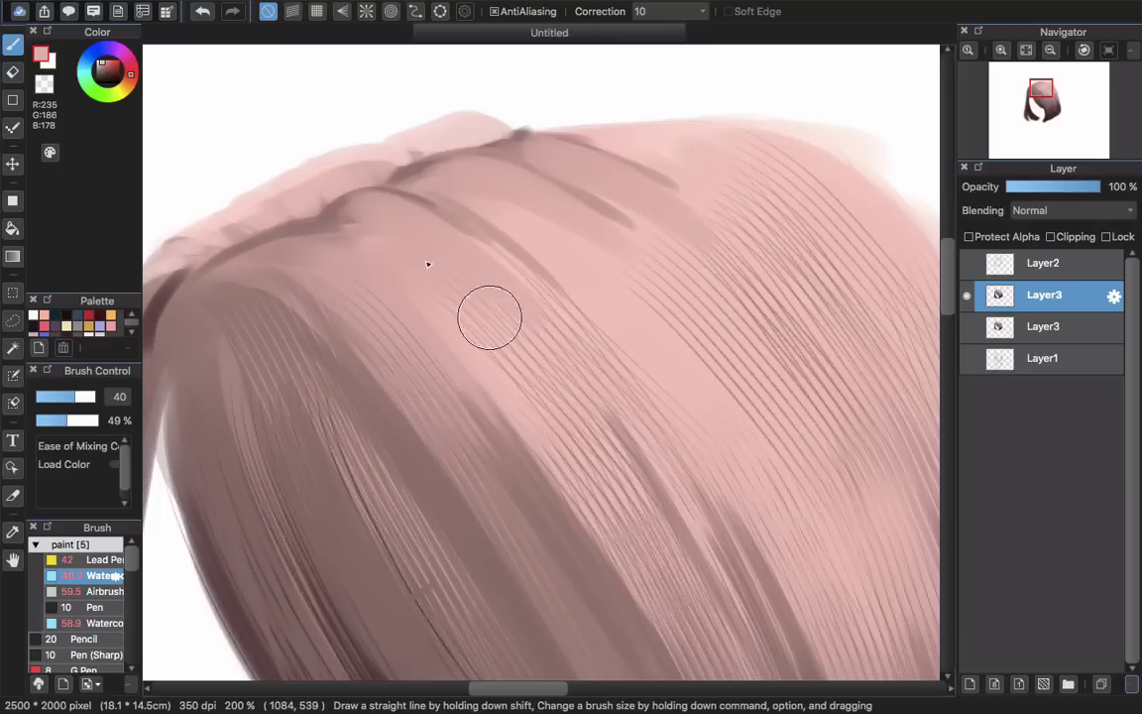
# Step: Add a new layer above the painted hair layer, clip it to the hair and set its blending to Add
pyautogui.scroll(-6, 516, 198)
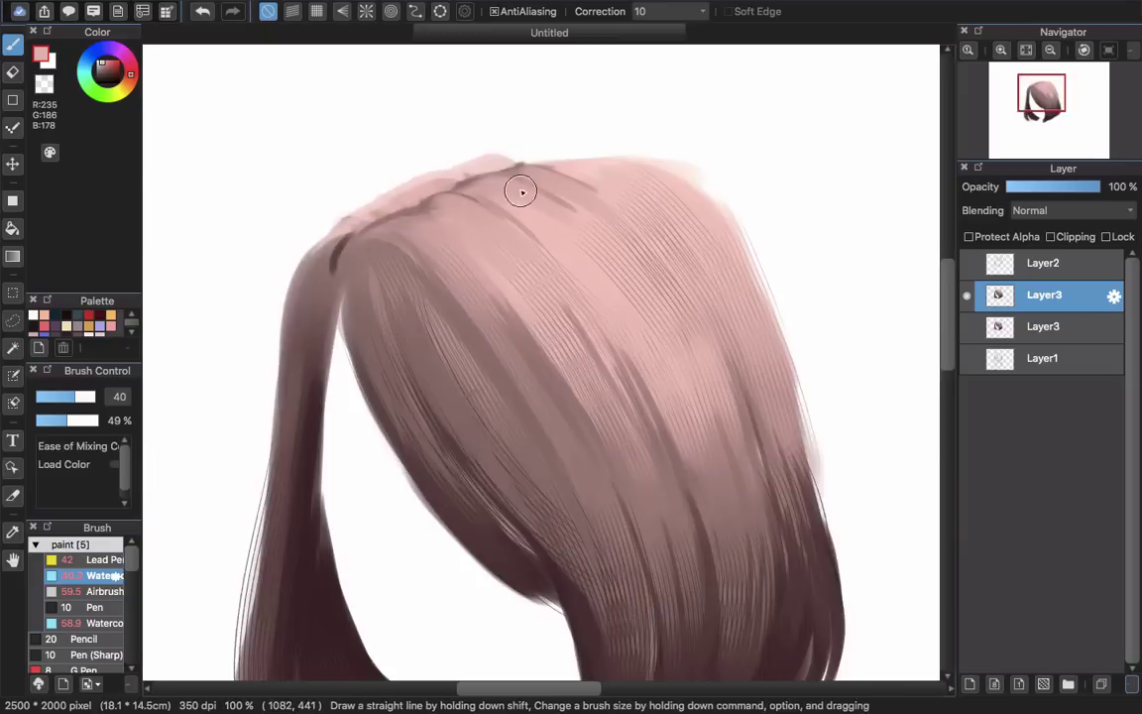
pyautogui.scroll(-2, 483, 149)
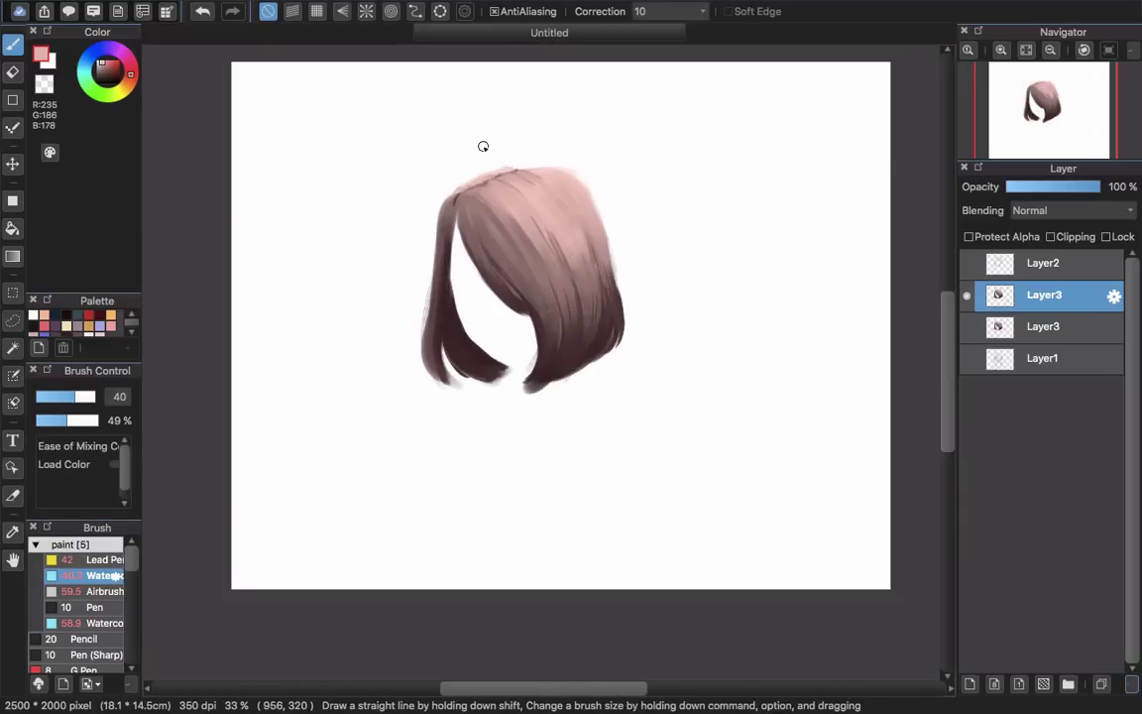
pyautogui.scroll(-1, 581, 413)
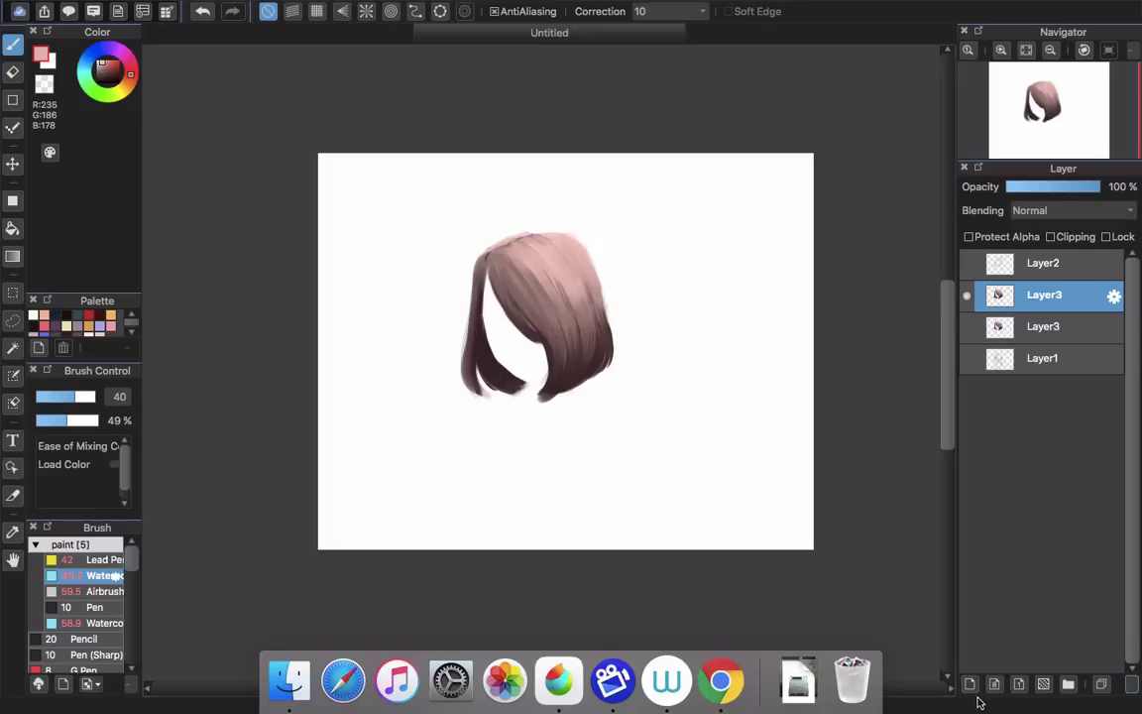
pyautogui.click(970, 684)
pyautogui.click(1050, 236)
pyautogui.click(1077, 210)
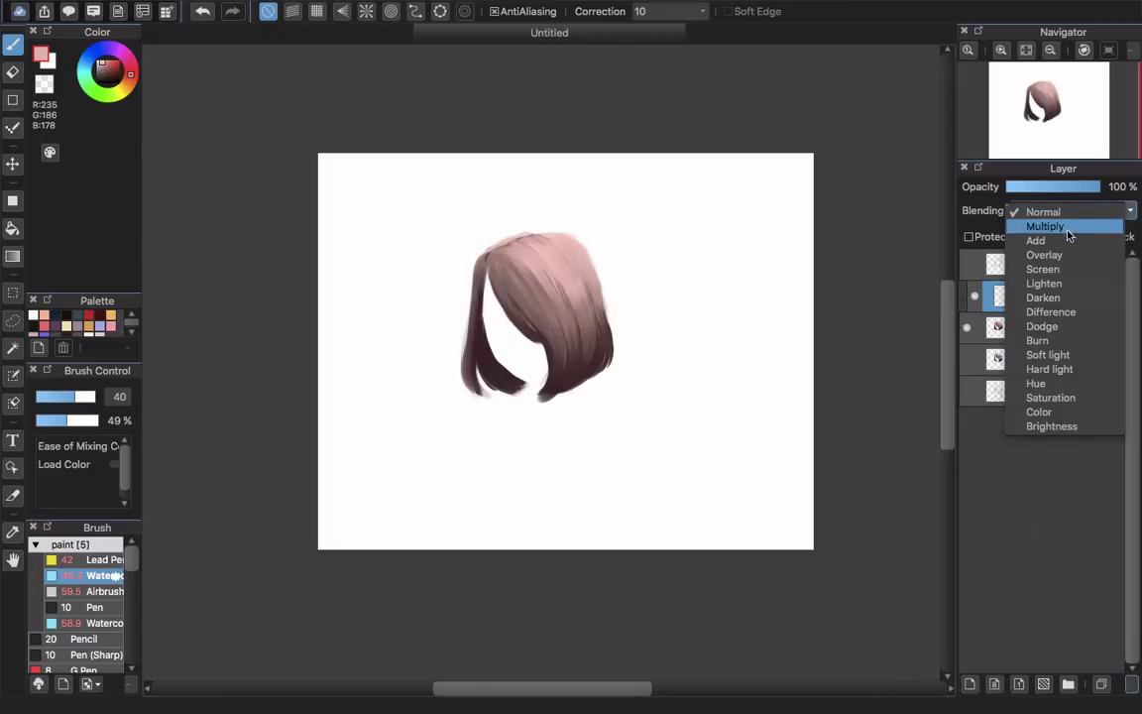
pyautogui.click(1056, 239)
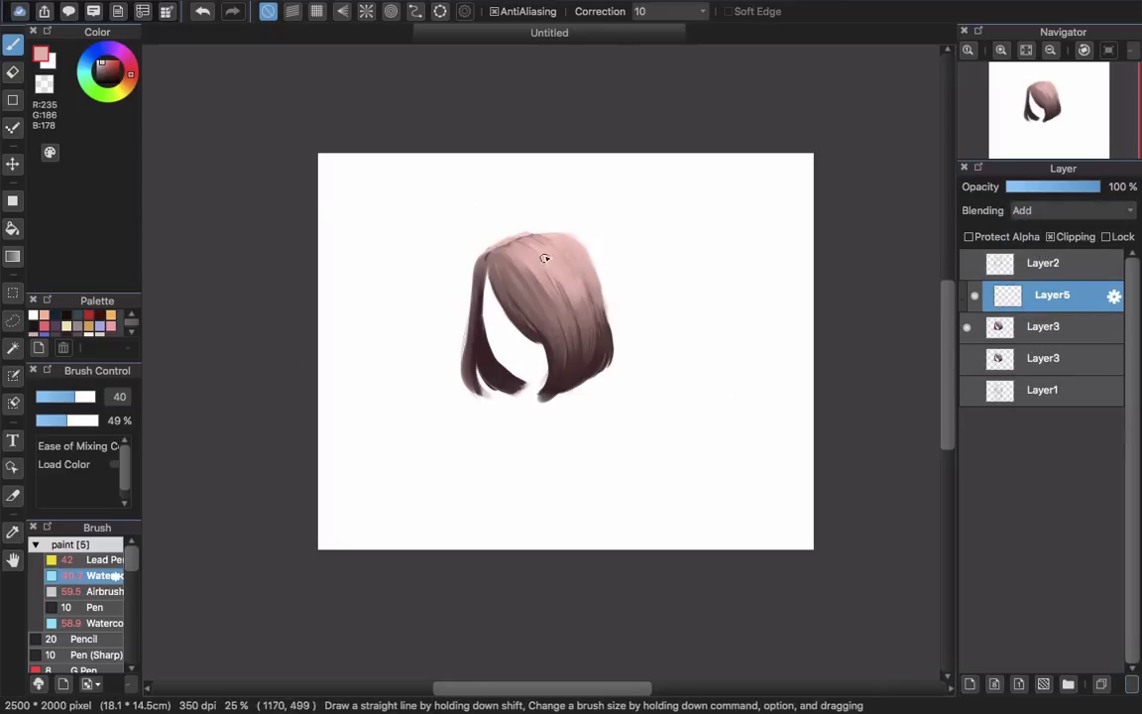
# Step: Switch to the Airbrush at 65% opacity, try a highlight on the crown in R251 G203 B194, and undo it
pyautogui.click(94, 591)
pyautogui.keyDown('alt'); pyautogui.click(483, 258); pyautogui.keyUp('alt')
pyautogui.keyDown('alt'); pyautogui.click(565, 240); pyautogui.keyUp('alt')
pyautogui.moveTo(561, 228); pyautogui.dragTo(620, 327)
pyautogui.press('super+z')
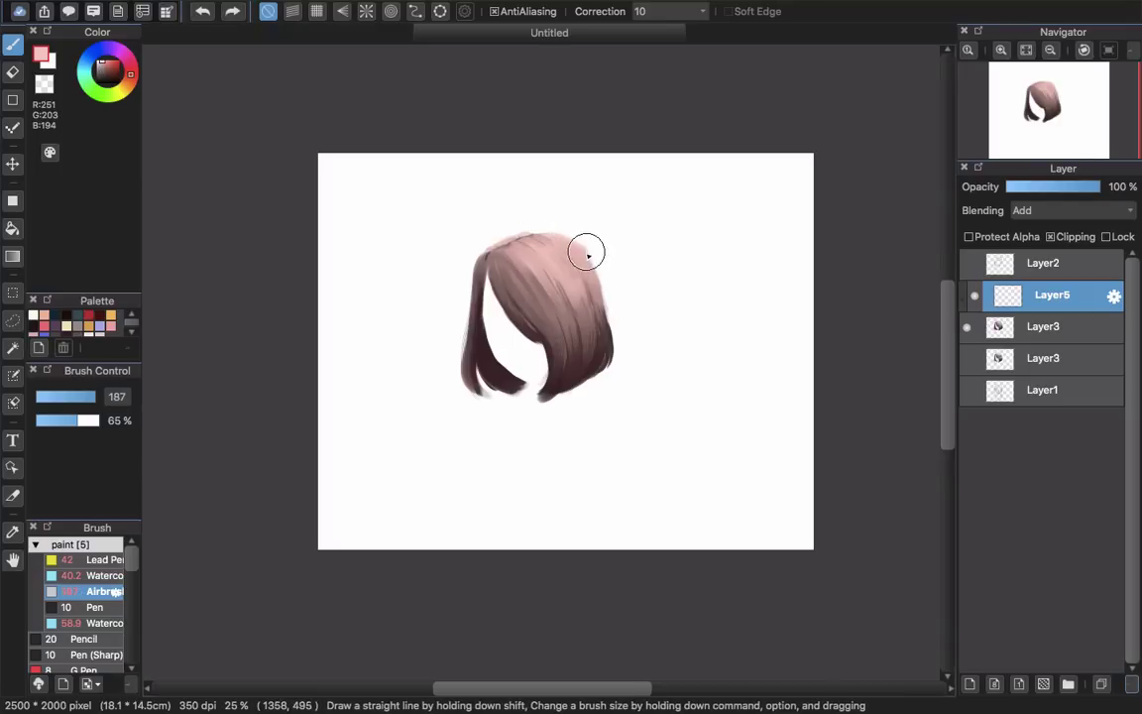
# Step: Sample R233 G184 B176 and airbrush a broad soft highlight over the crown and upper back at size 455
pyautogui.keyDown('alt'); pyautogui.click(561, 265); pyautogui.keyUp('alt')
pyautogui.moveTo(567, 234); pyautogui.dragTo(594, 295)
pyautogui.press('super+z')
pyautogui.moveTo(536, 268); pyautogui.dragTo(641, 250)
pyautogui.moveTo(531, 230)
pyautogui.mouseDown()
pyautogui.moveTo(587, 275)
pyautogui.moveTo(593, 309)
pyautogui.mouseUp()
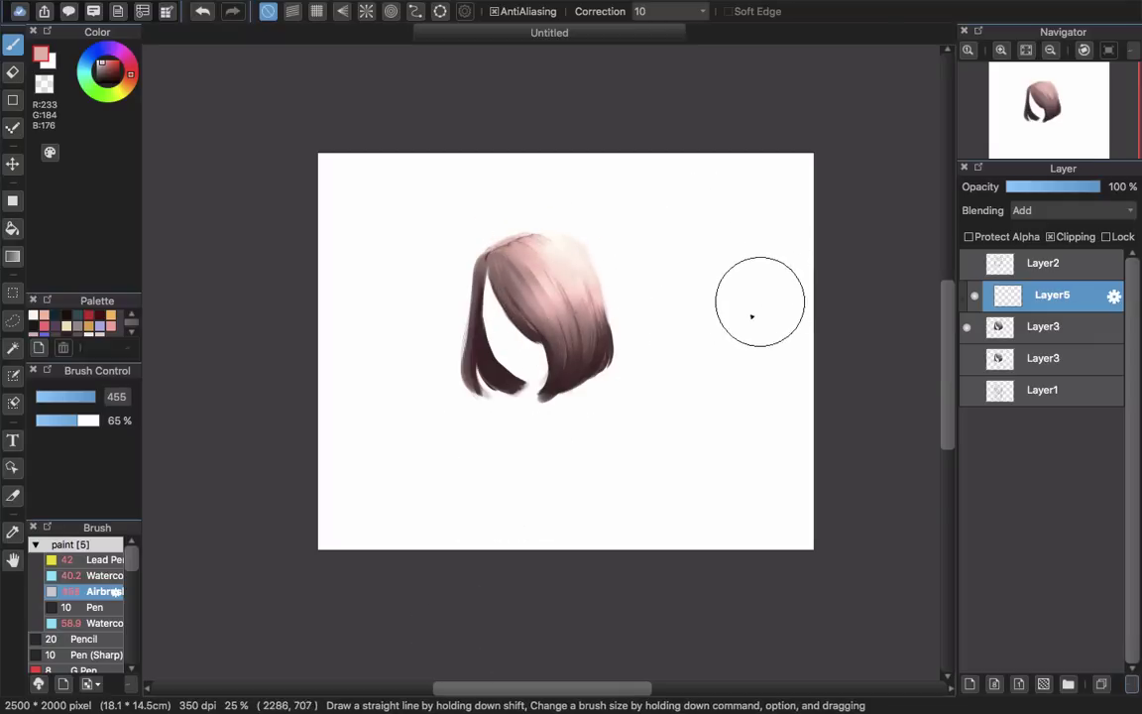
pyautogui.scroll(-2, 724, 330)
pyautogui.scroll(3, 725, 330)
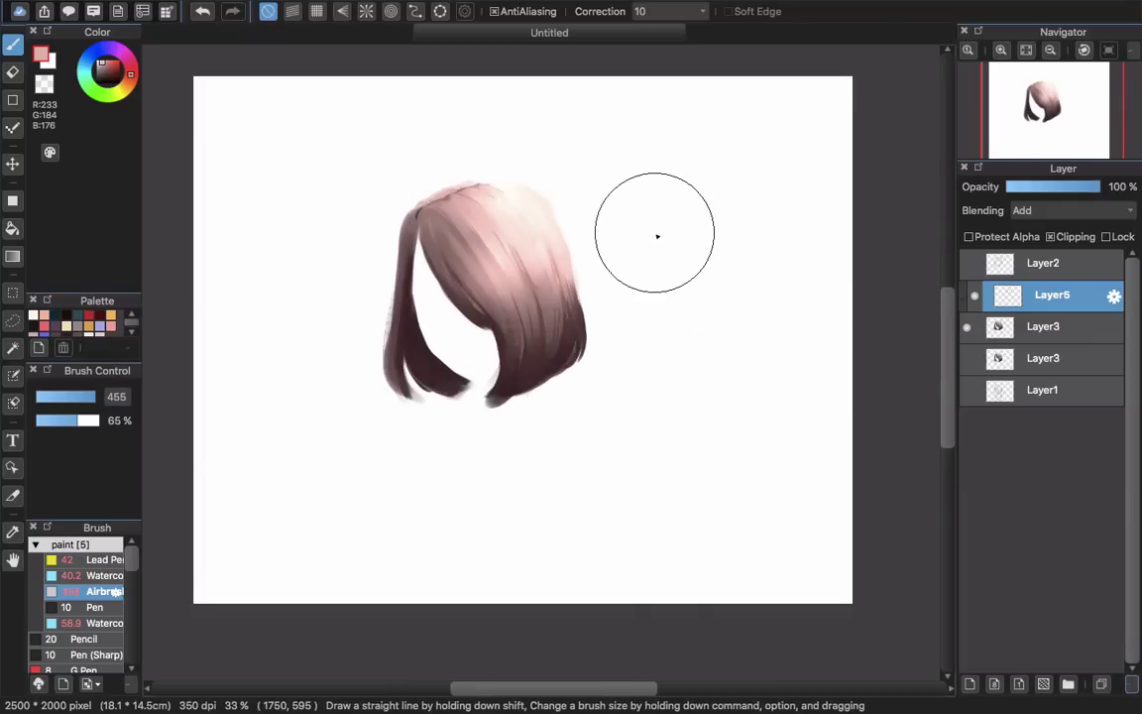